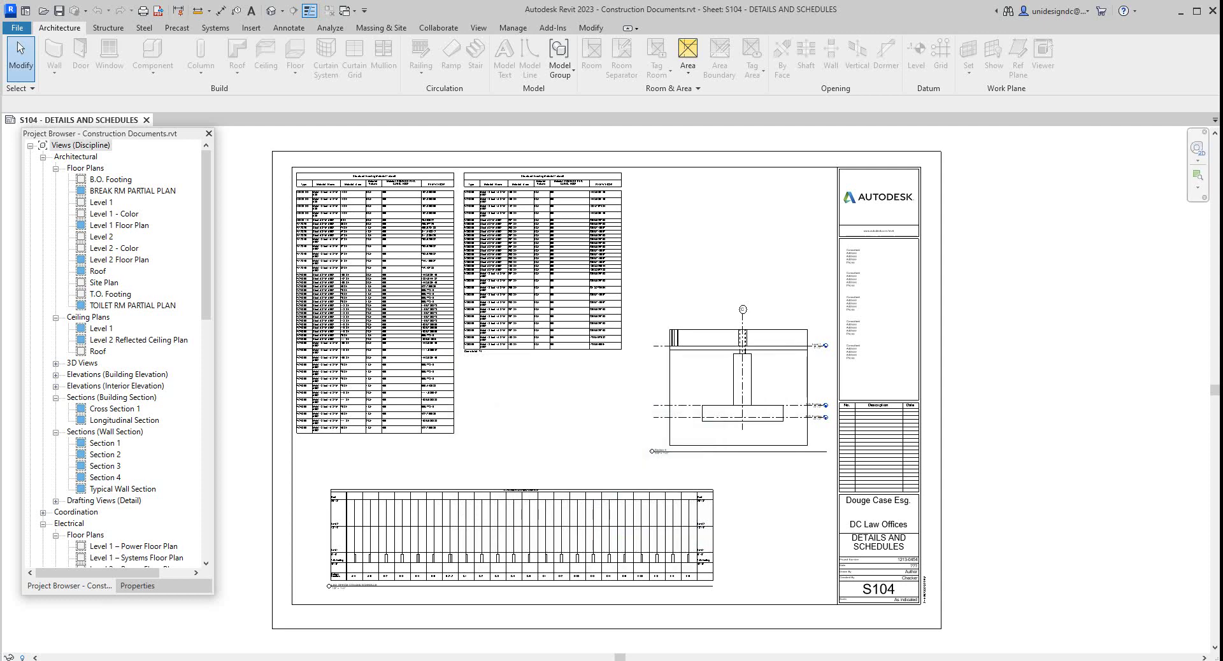
# Step: Look through the project's views by discipline, its schedules and its existing sheets
pyautogui.scroll(-2, 943, 261)
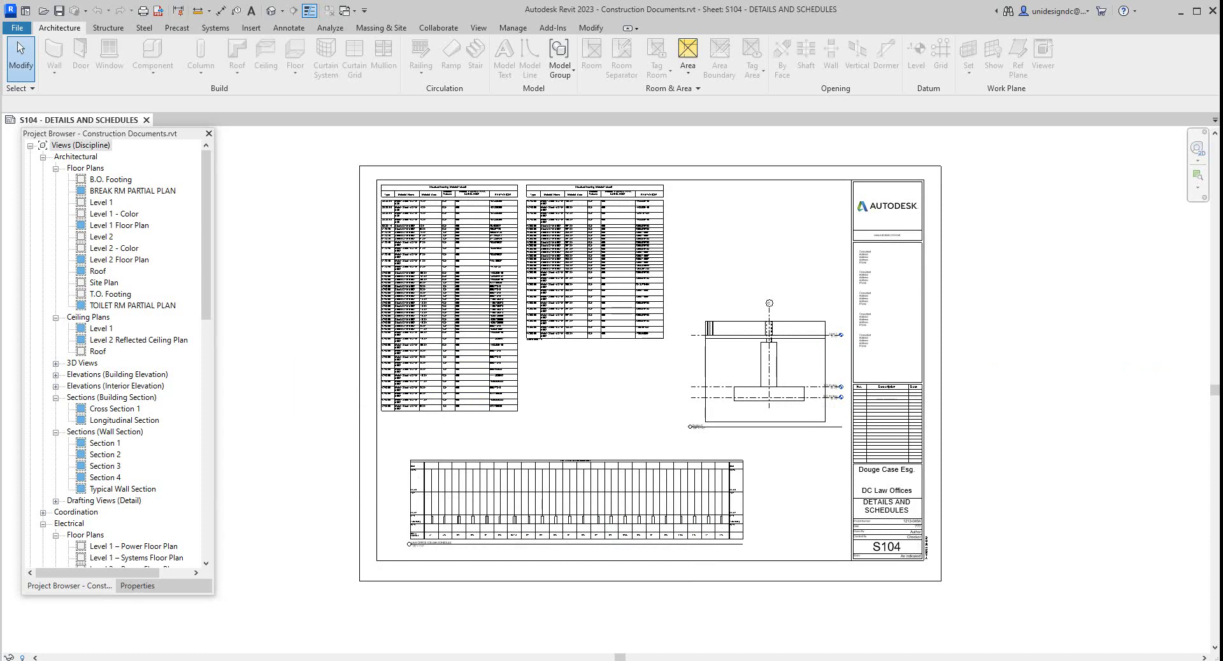
pyautogui.scroll(-4, 114, 351)
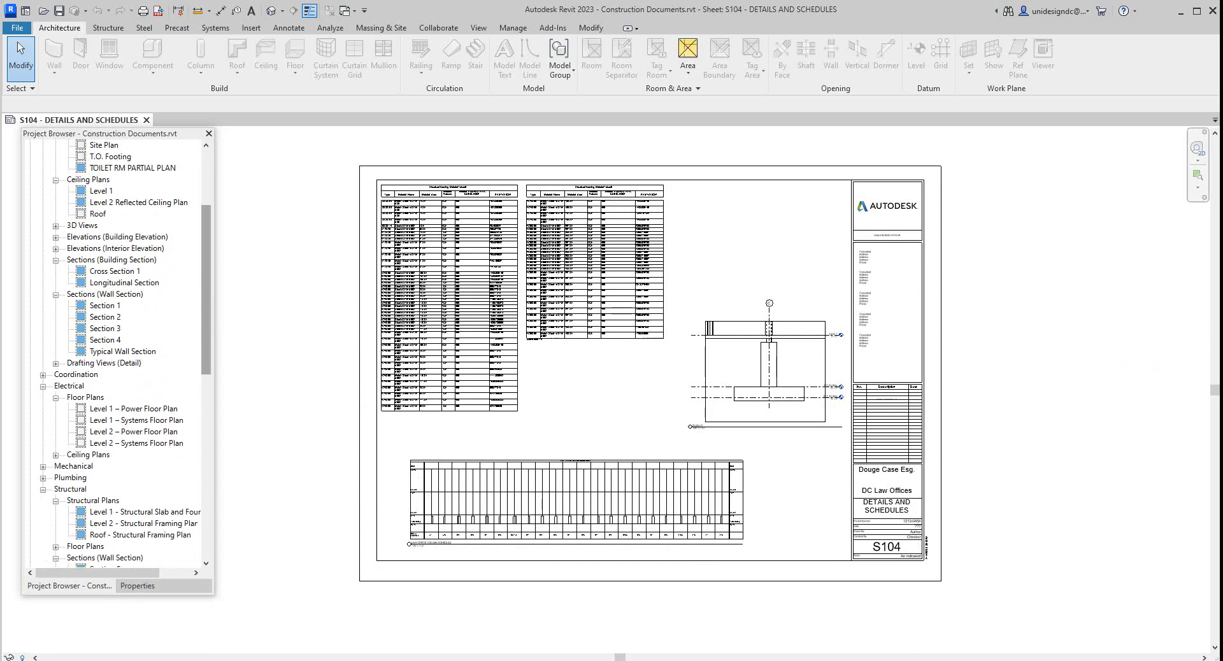
pyautogui.scroll(-9, 115, 351)
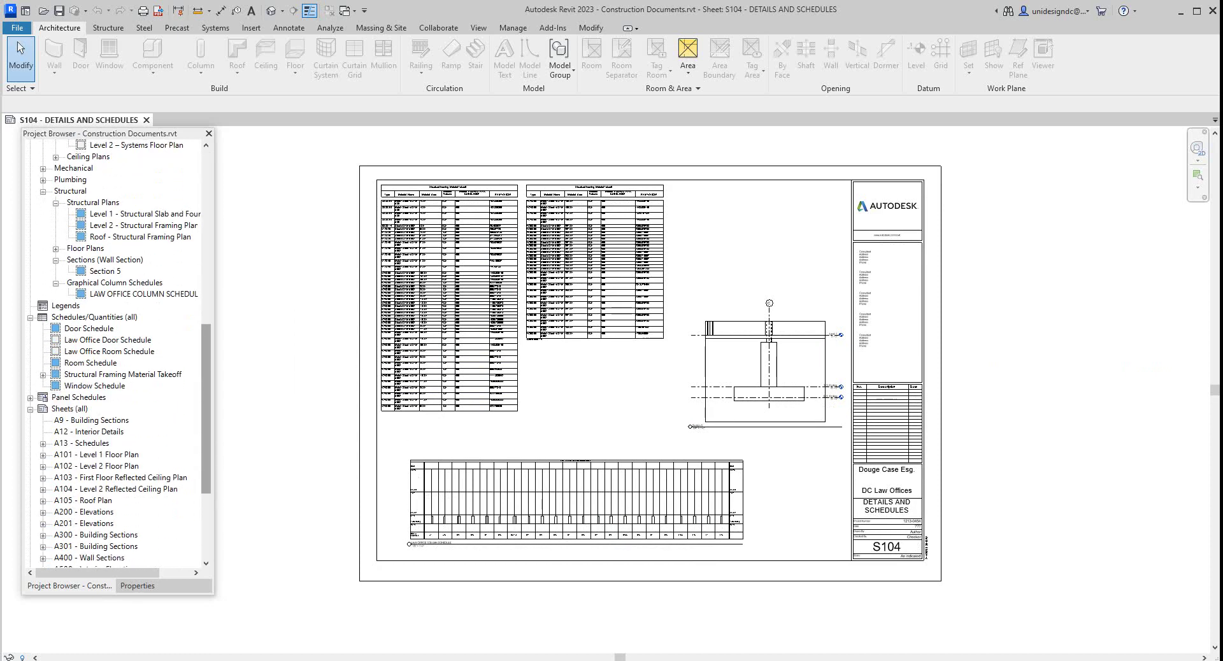
pyautogui.scroll(-5, 114, 351)
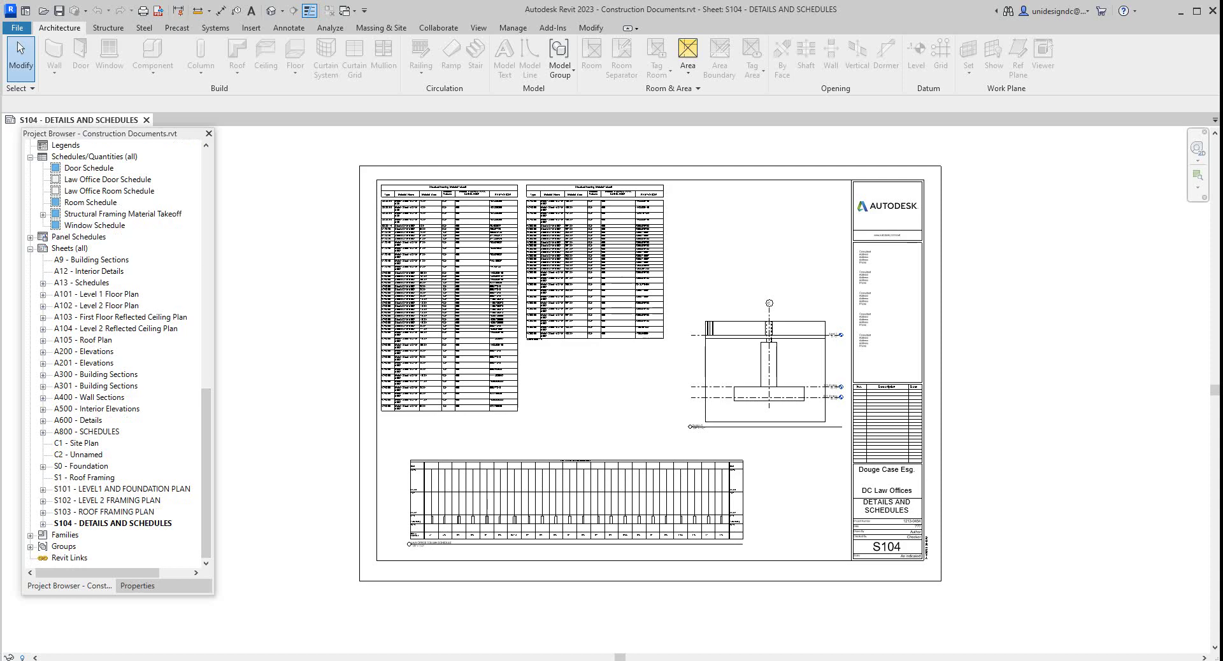
pyautogui.moveTo(206, 473); pyautogui.dragTo(206, 396)
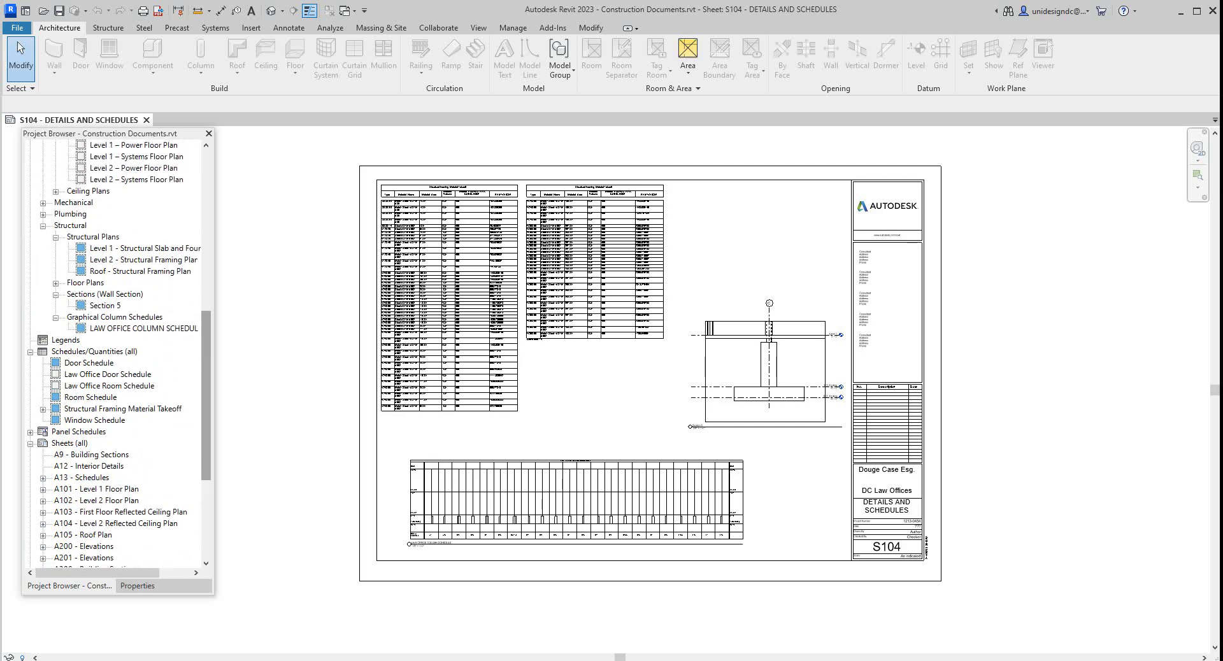
pyautogui.scroll(7, 114, 354)
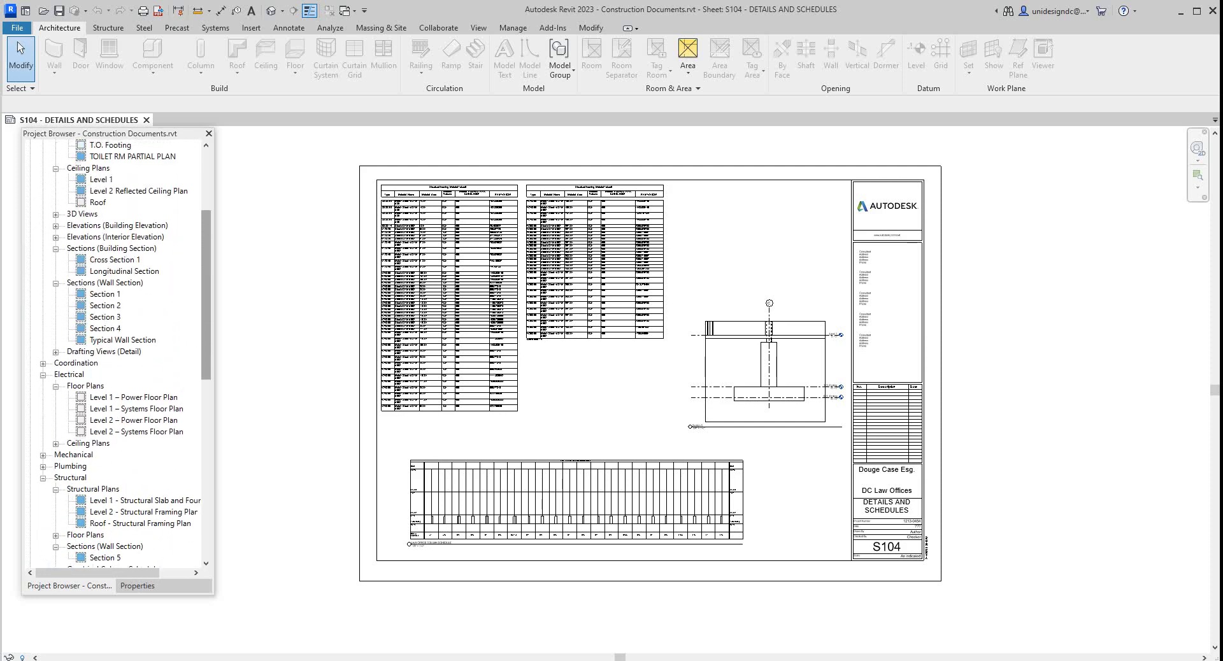
pyautogui.scroll(4, 114, 354)
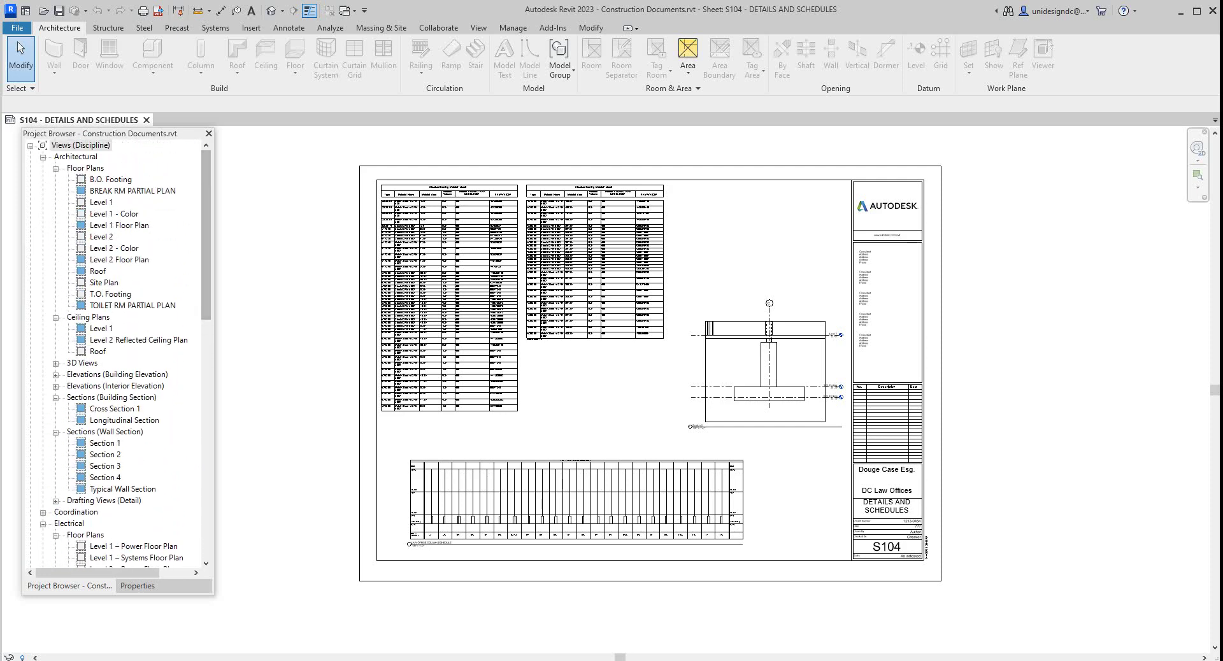
pyautogui.scroll(-9, 115, 354)
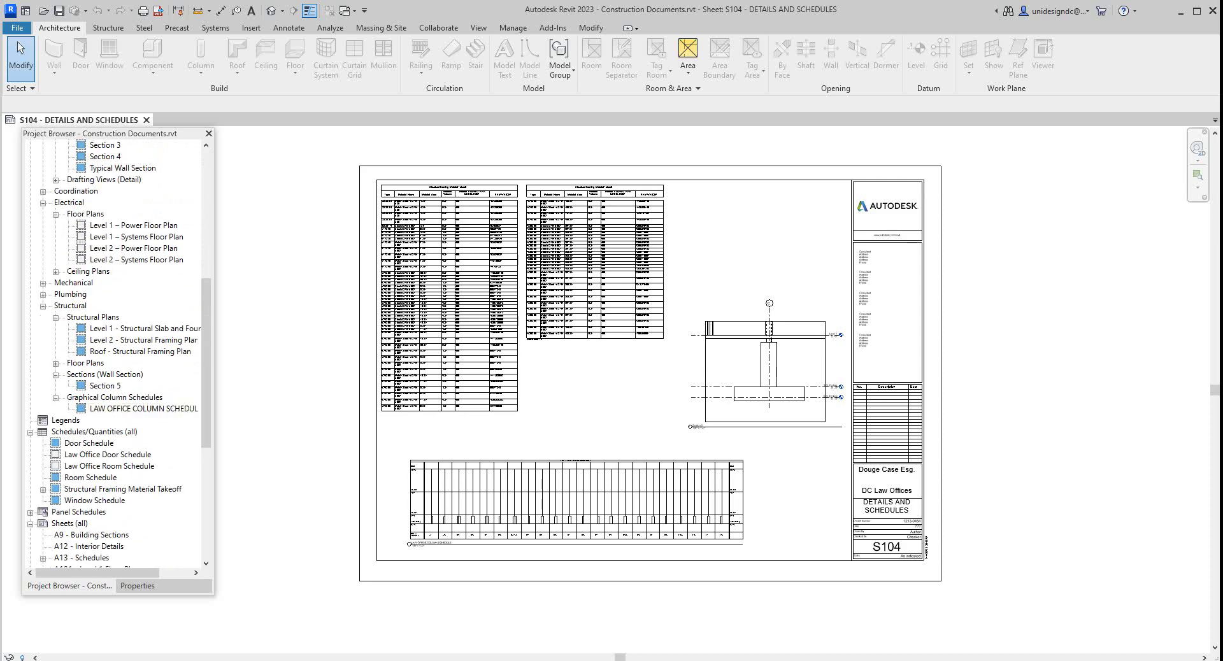
pyautogui.scroll(-2, 115, 354)
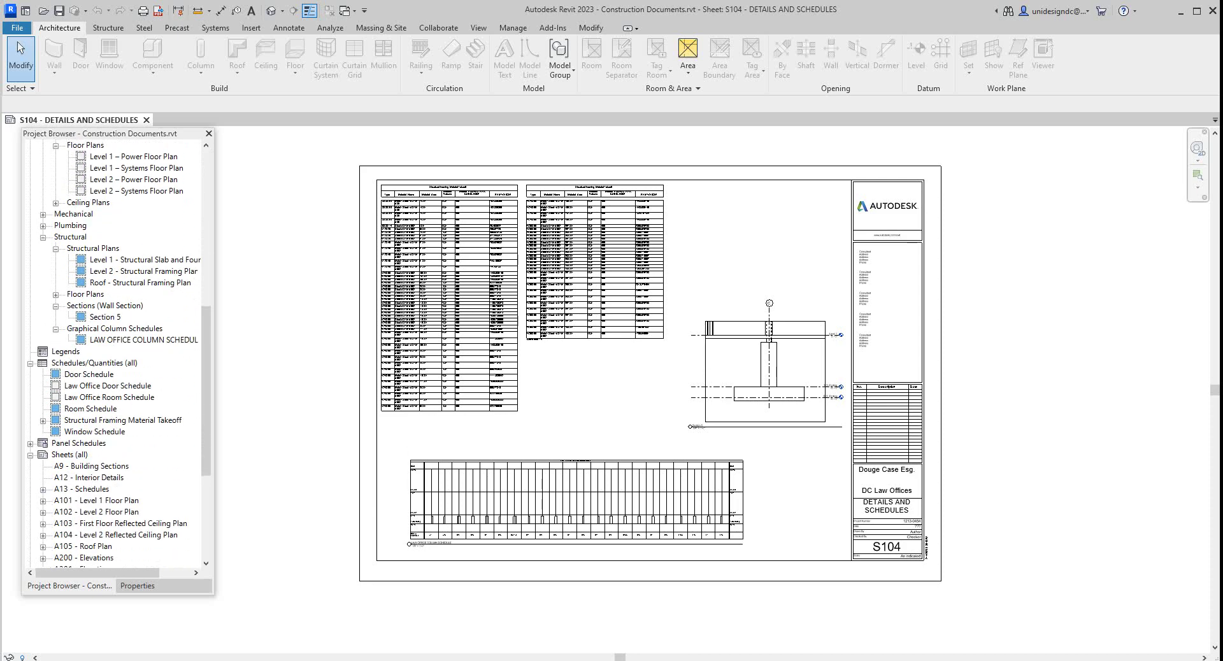
# Step: Create a new sheet with the E1 30 x 42 Horizontal titleblock
pyautogui.rightClick(69, 454)
pyautogui.click(102, 467)
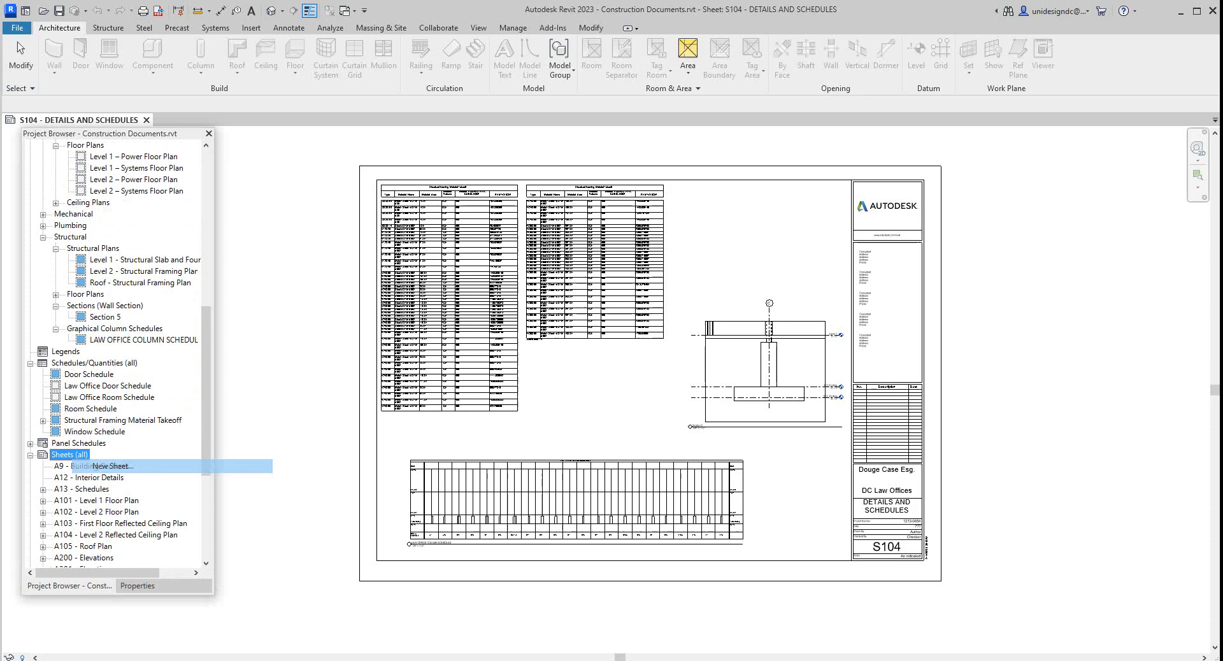
pyautogui.click(495, 289)
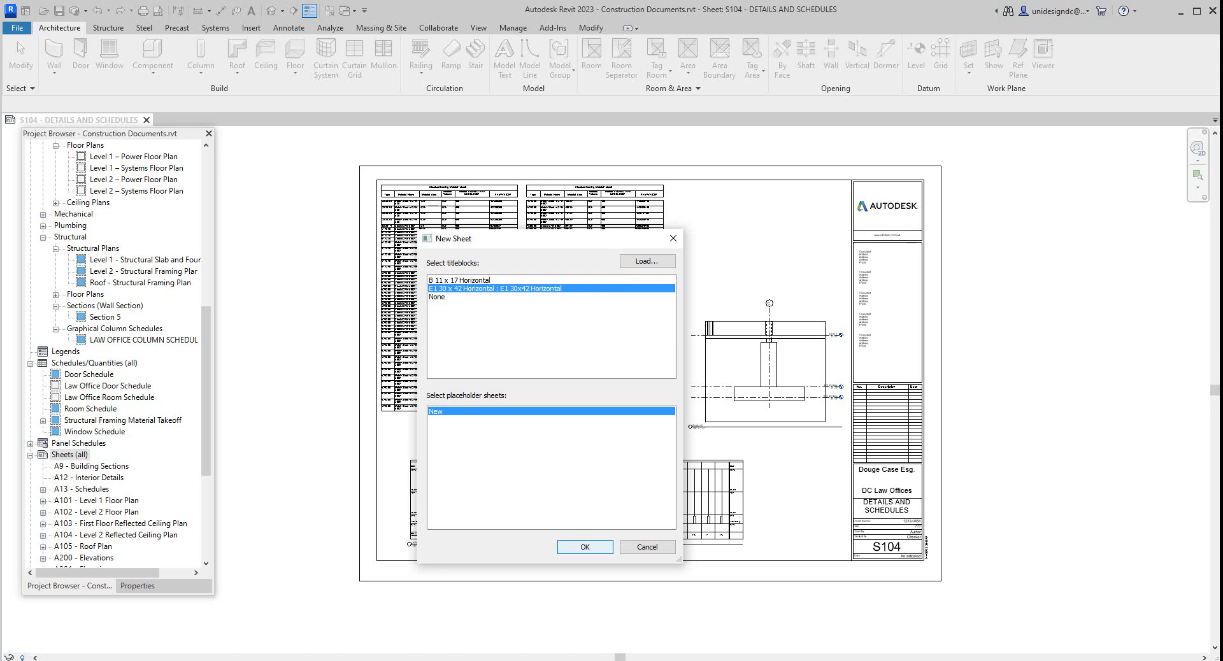
pyautogui.click(584, 547)
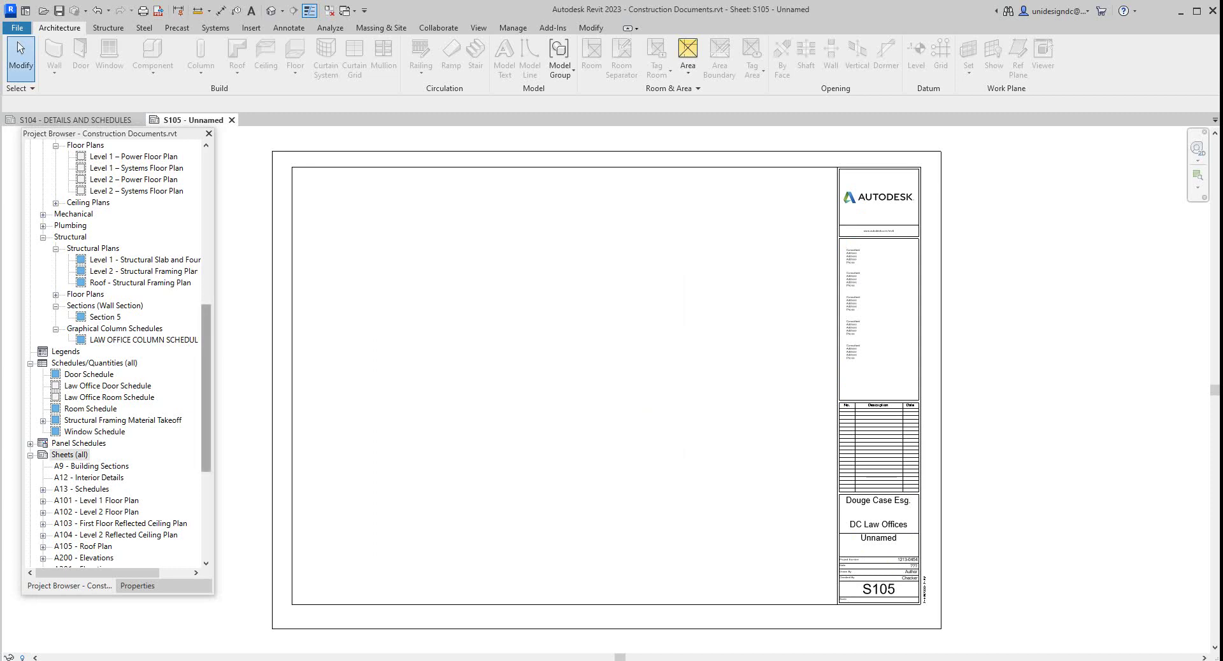
# Step: Renumber the new sheet as M100 and name it UNDER SLAB SANITARY PLAN
pyautogui.scroll(-5, 114, 354)
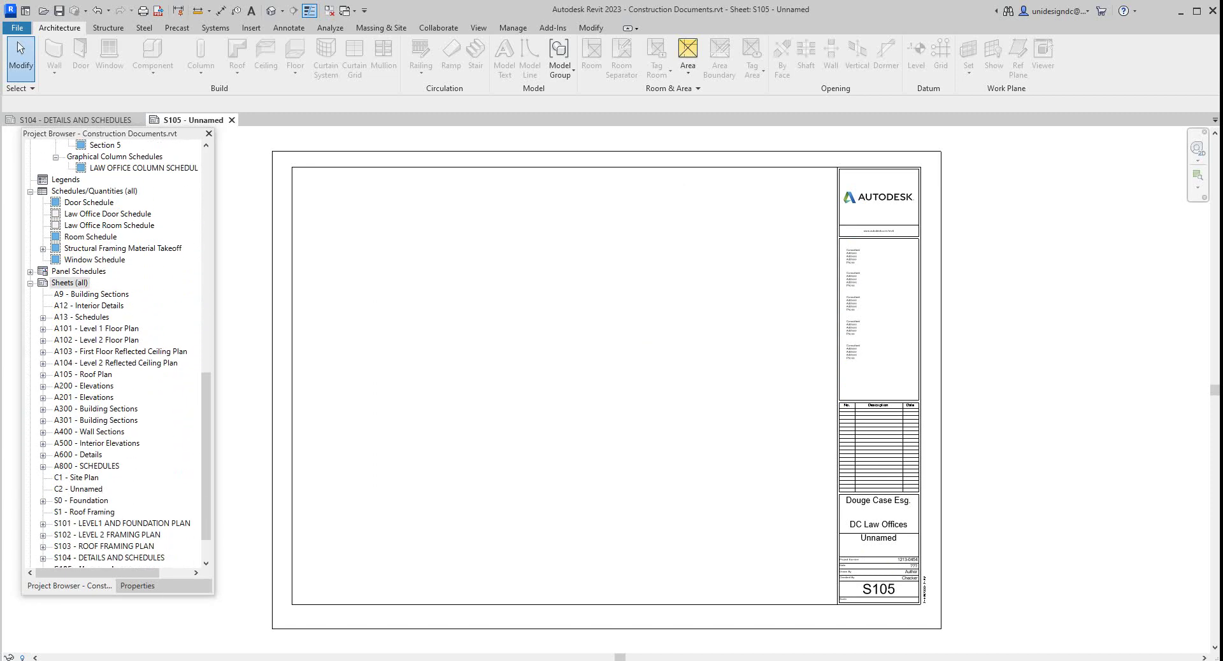
pyautogui.scroll(-2, 114, 354)
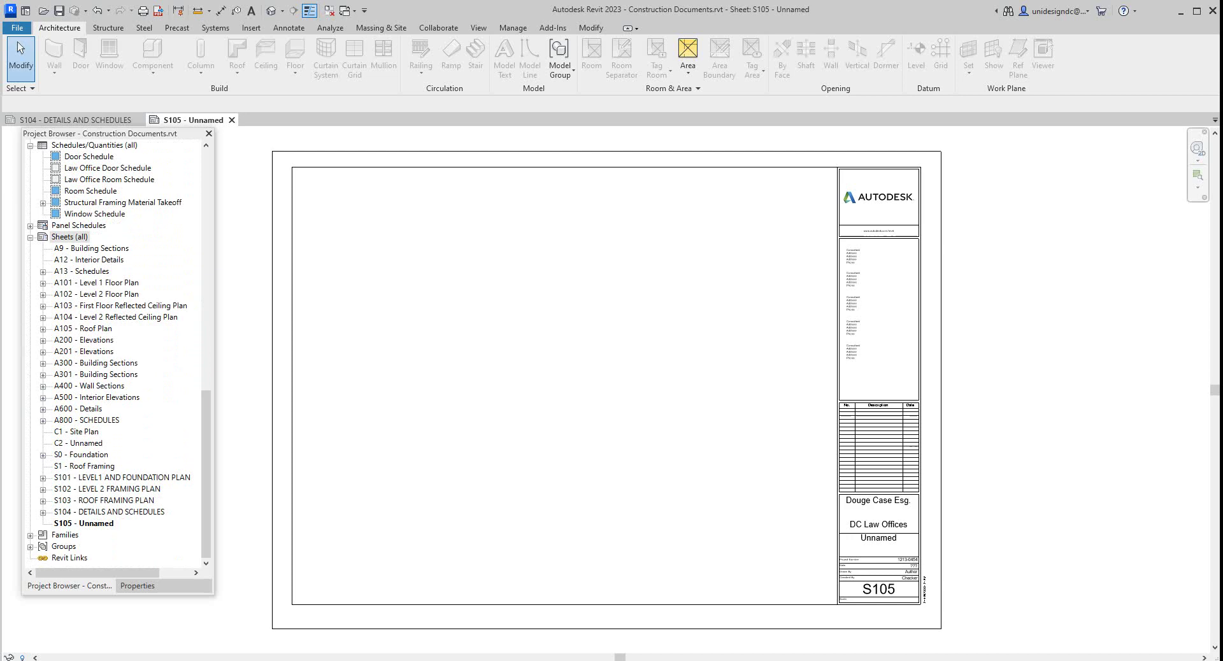
pyautogui.rightClick(89, 523)
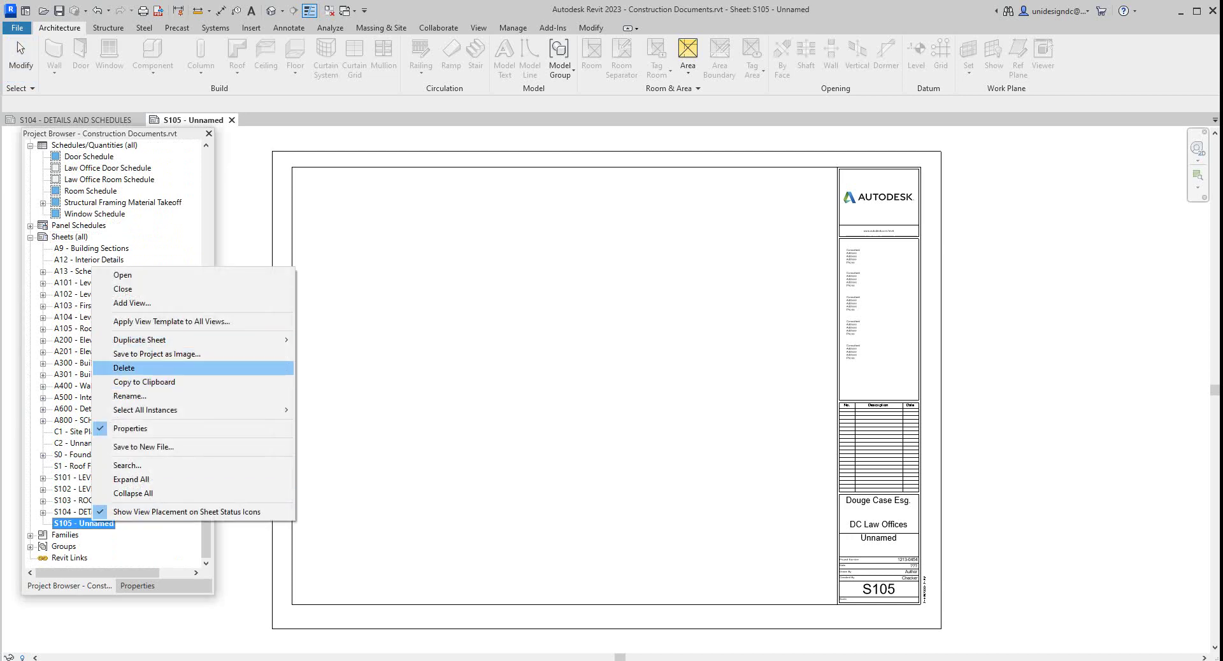
pyautogui.click(130, 396)
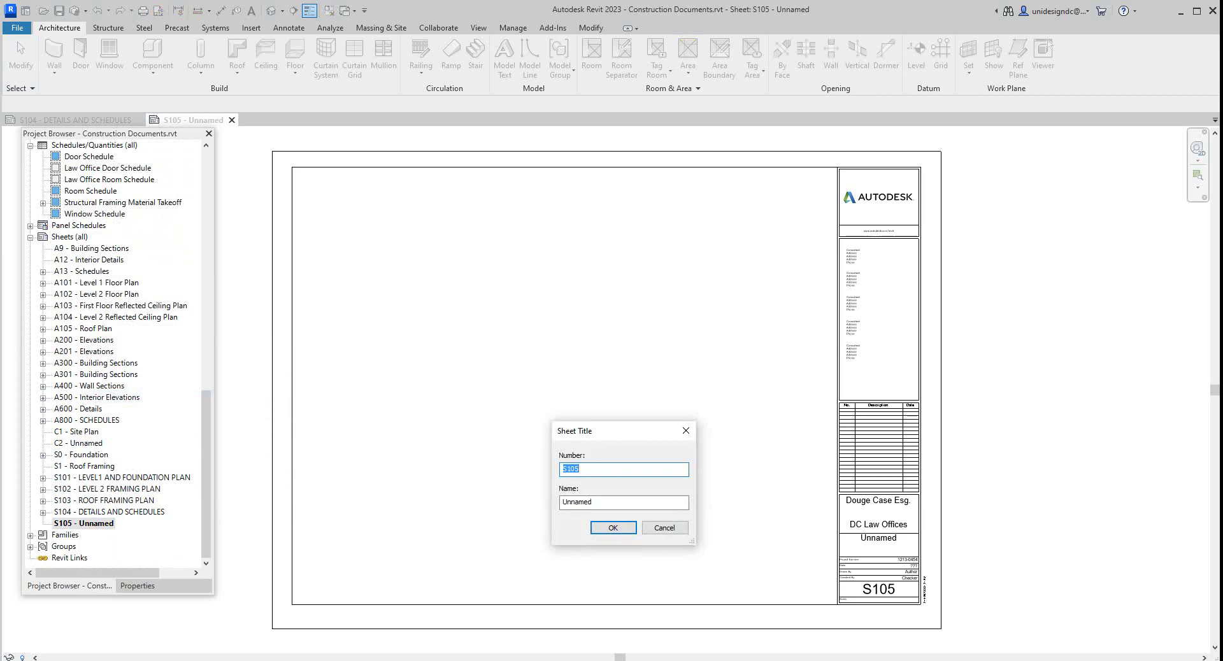
pyautogui.write('m')
pyautogui.press('BackSpace')
pyautogui.press('BackSpace')
pyautogui.write('M100')
pyautogui.press('Tab')
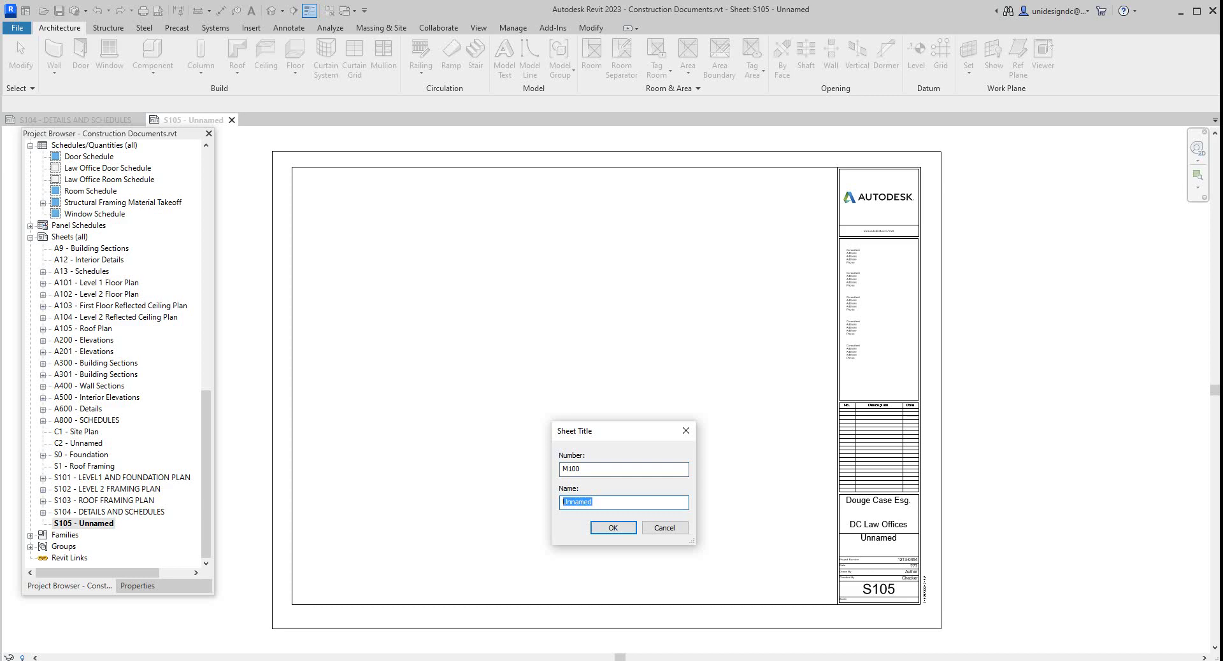
pyautogui.write('UNDER SLAB SANITARY PLAN')
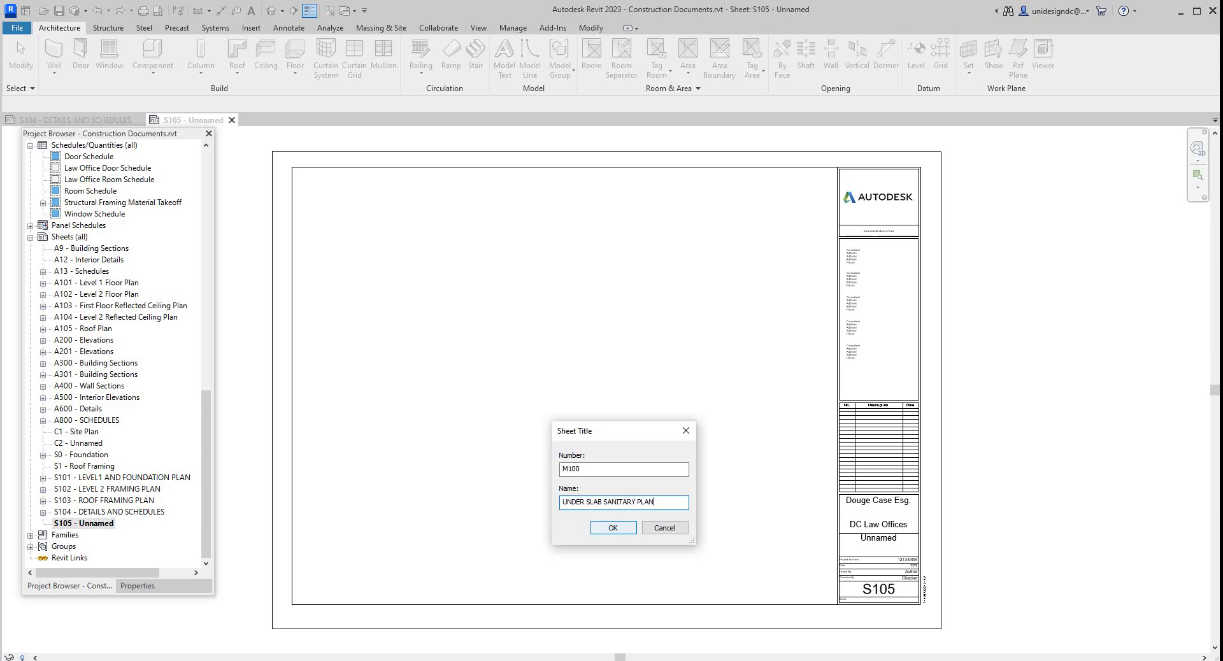
pyautogui.press('Return')
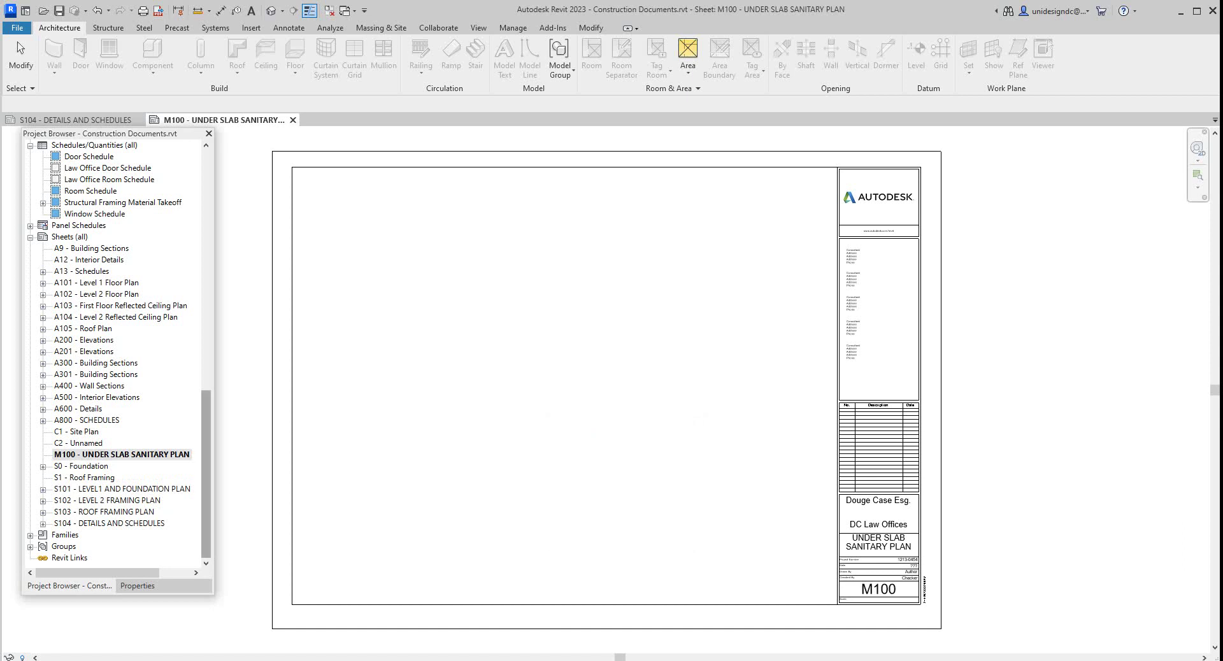
# Step: Expand the Mechanical and Plumbing views and place the Under Slab Sanitary Plan view on sheet M100
pyautogui.scroll(6, 115, 354)
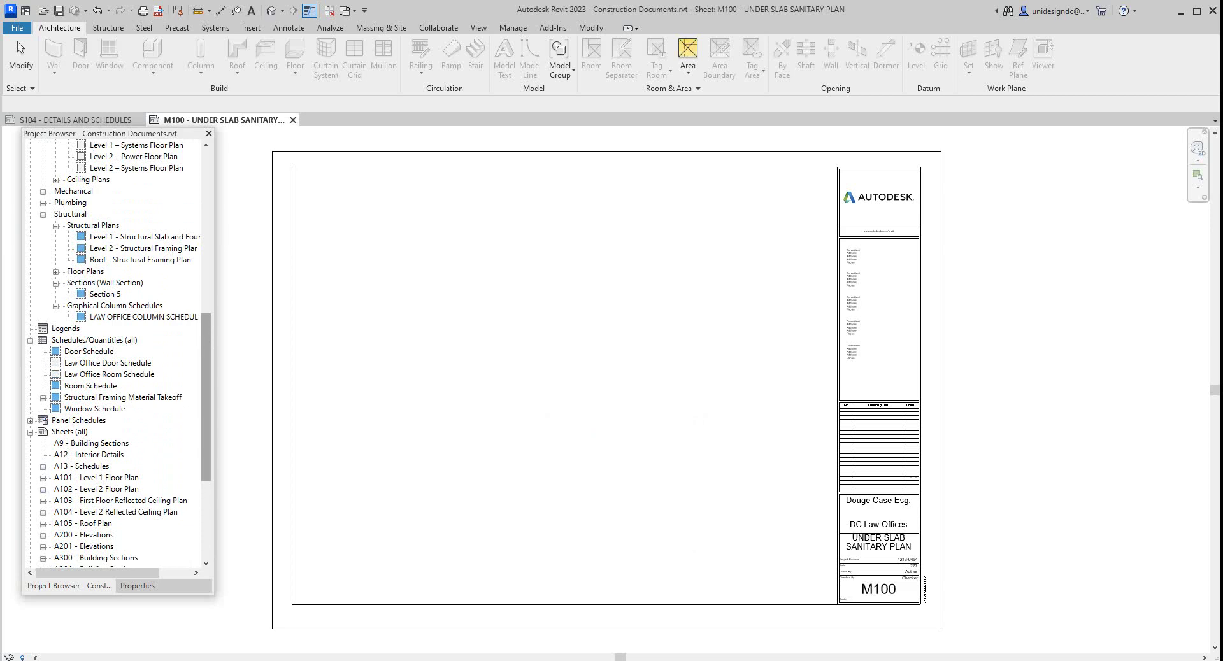
pyautogui.scroll(6, 115, 354)
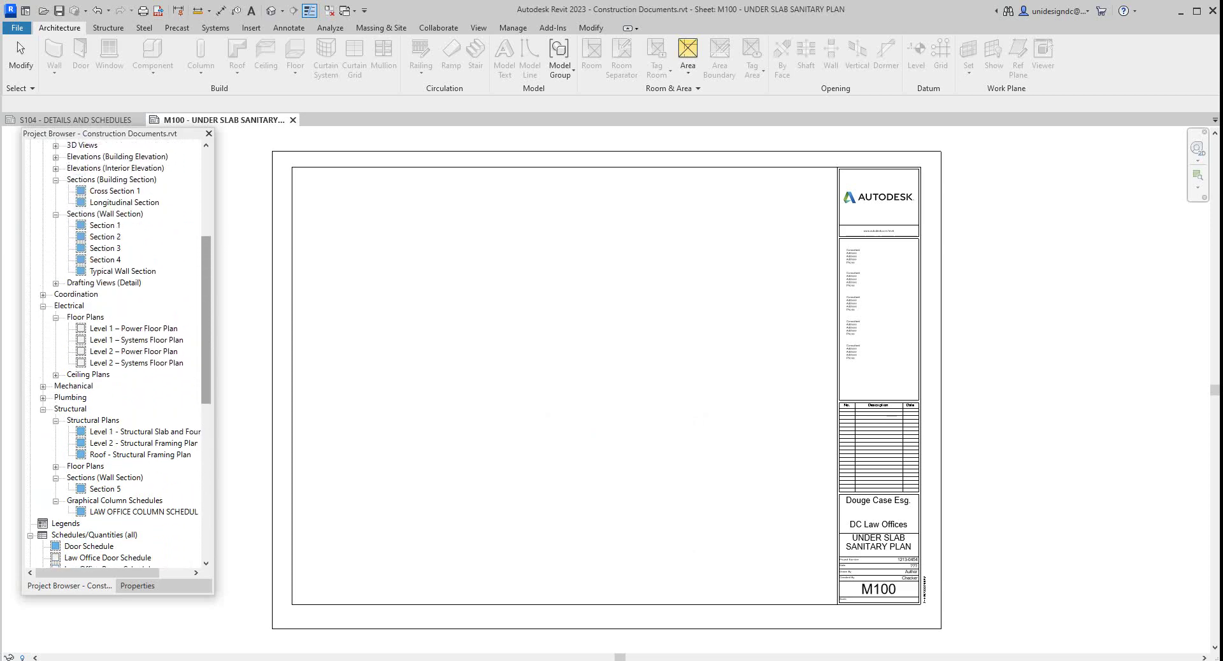
pyautogui.click(42, 387)
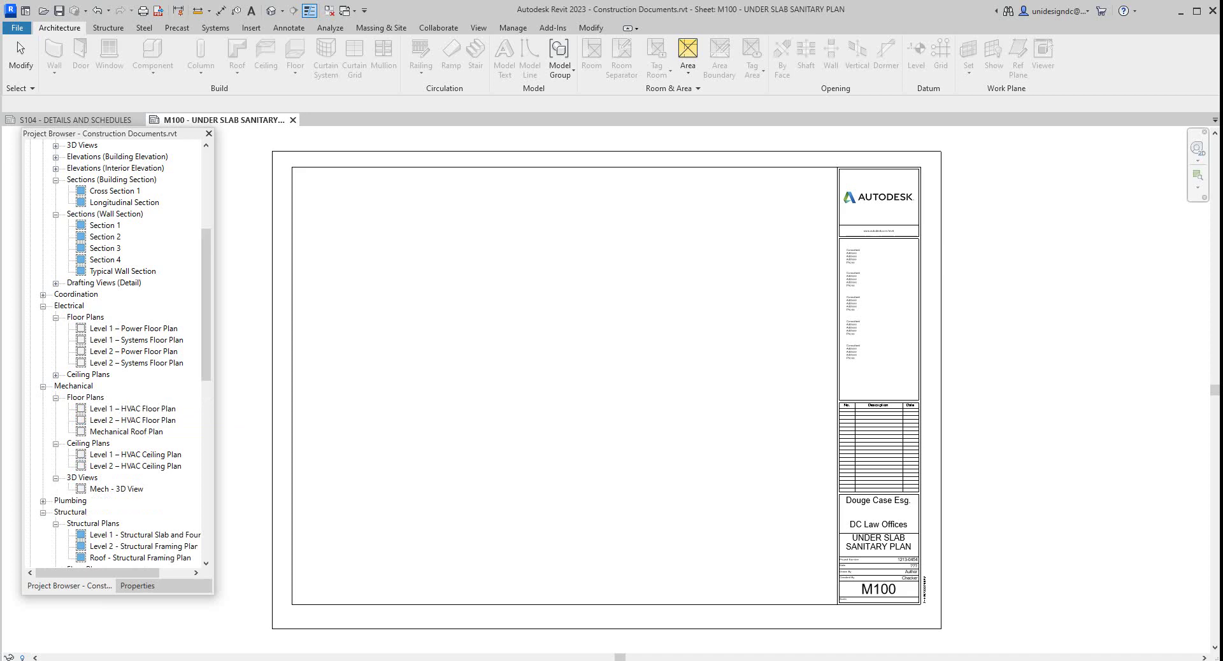
pyautogui.scroll(-2, 126, 352)
pyautogui.scroll(-3, 124, 354)
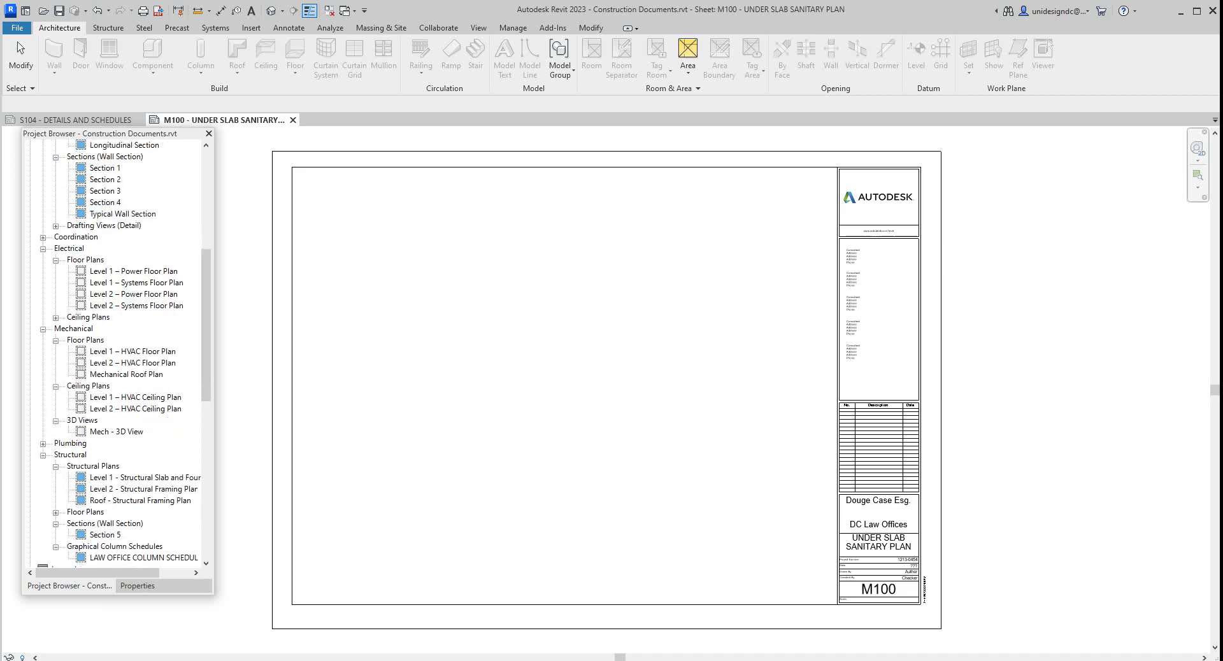
pyautogui.click(43, 420)
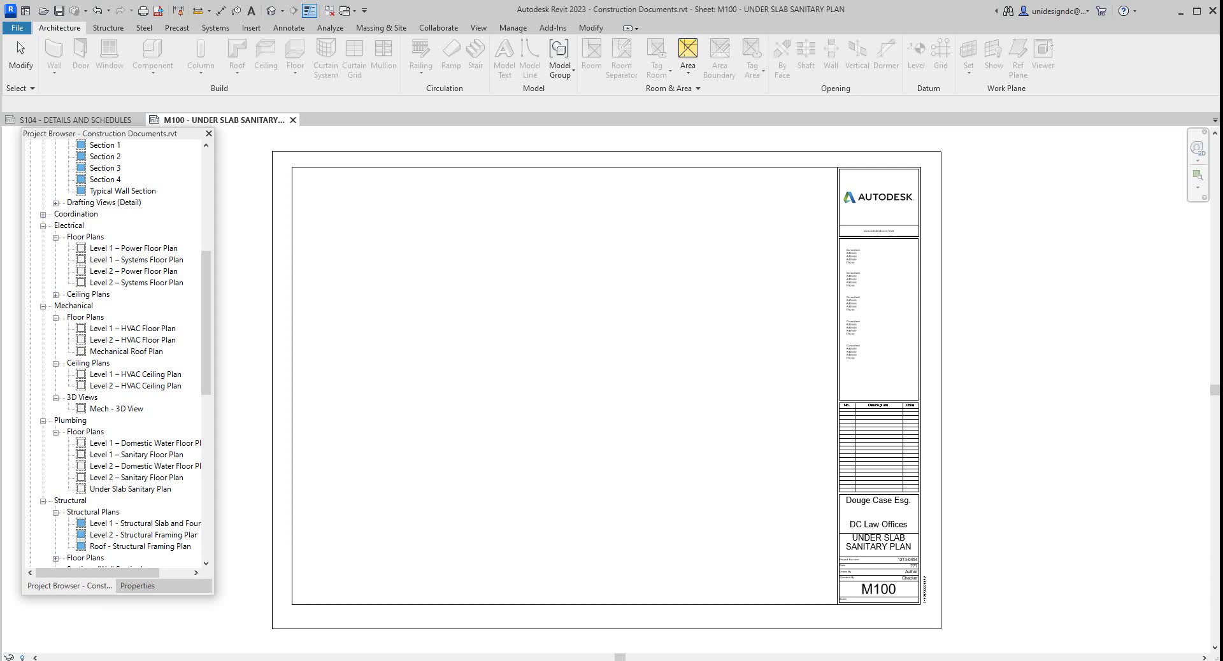
pyautogui.click(130, 490)
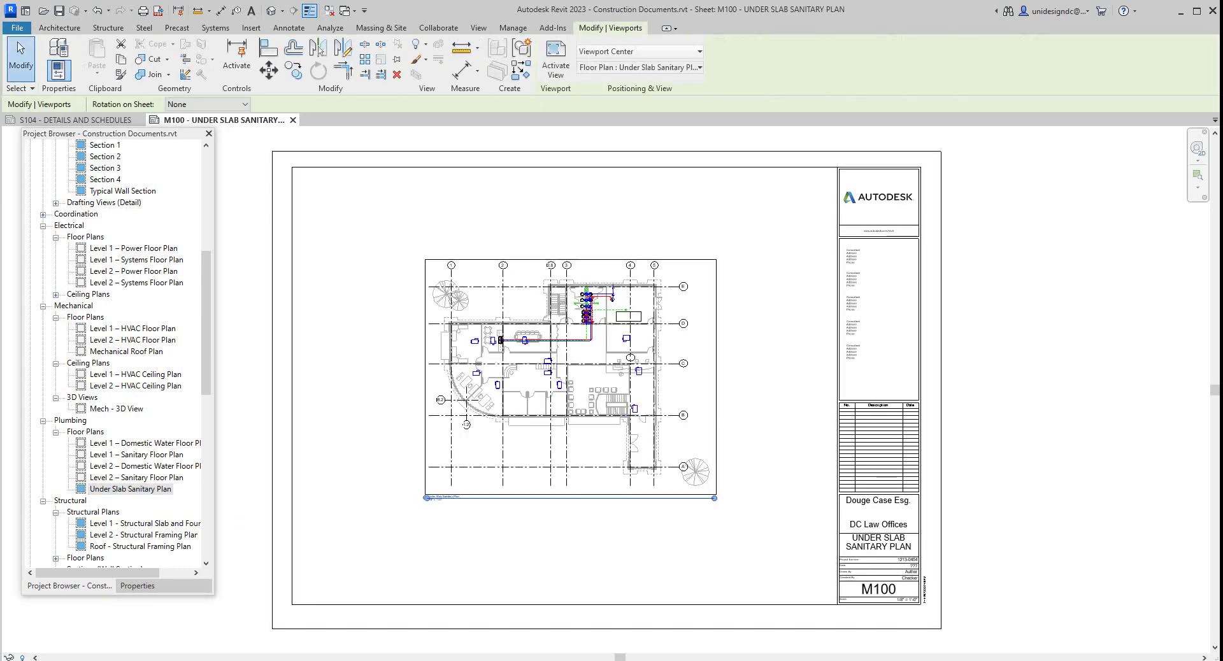
# Step: Set the view scale of the Under Slab Sanitary Plan viewport to 1/4" = 1'-0"
pyautogui.click(138, 586)
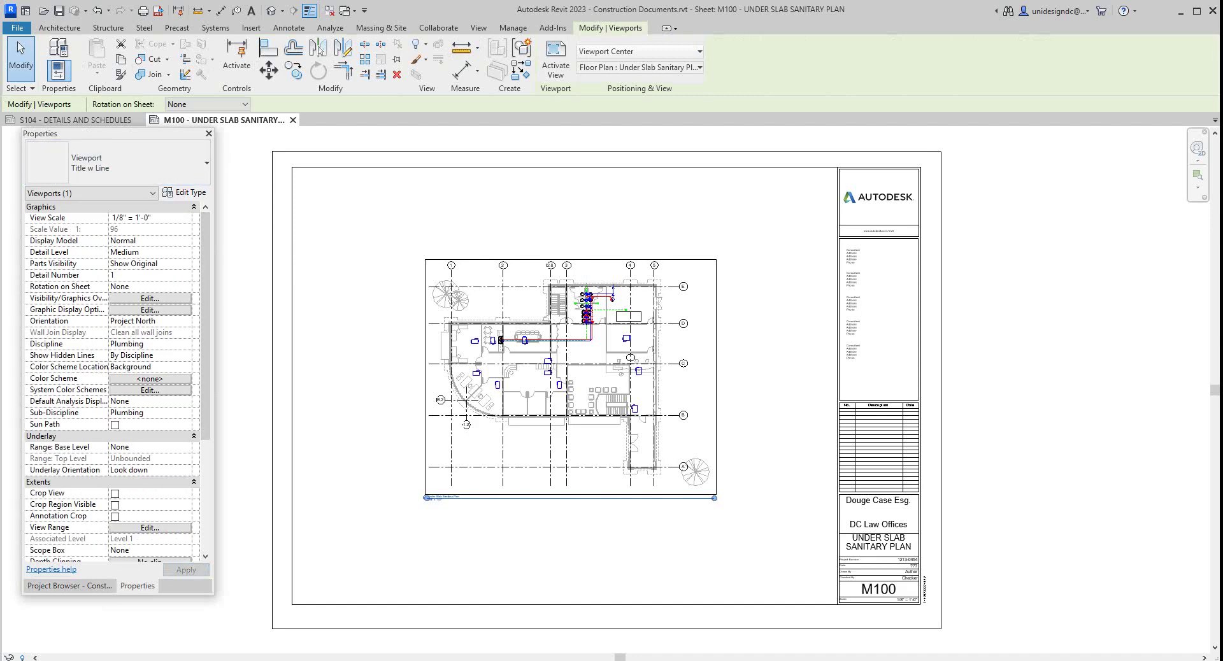
pyautogui.click(186, 217)
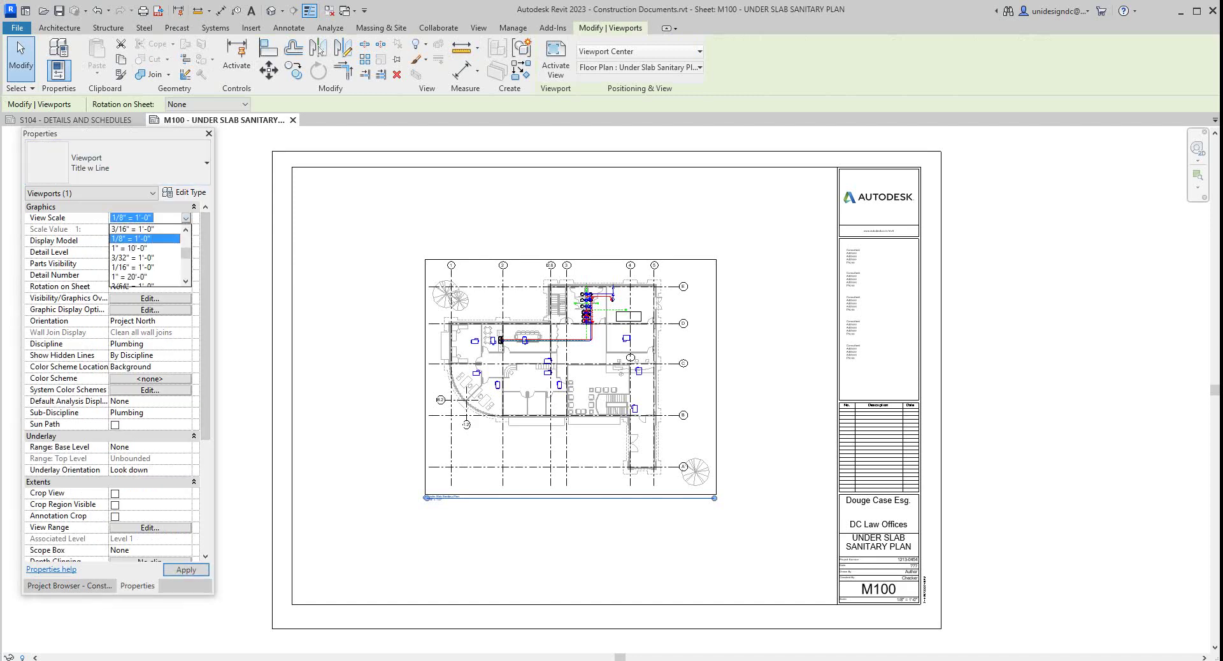
pyautogui.scroll(3, 150, 255)
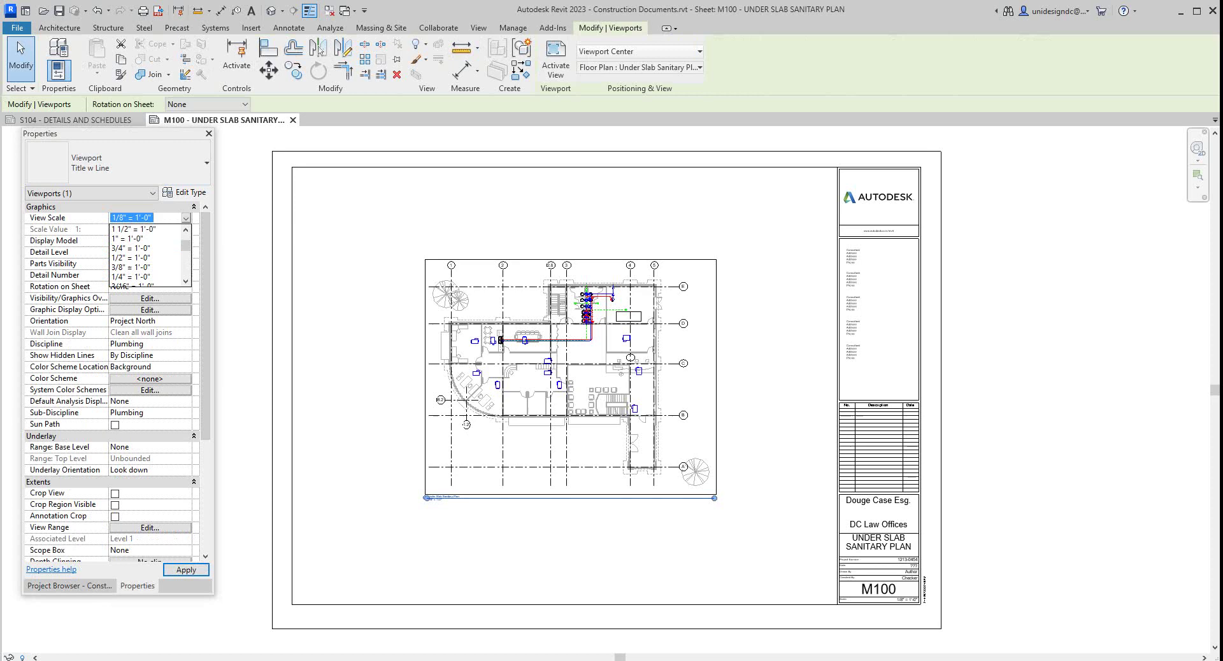
pyautogui.scroll(-1, 150, 255)
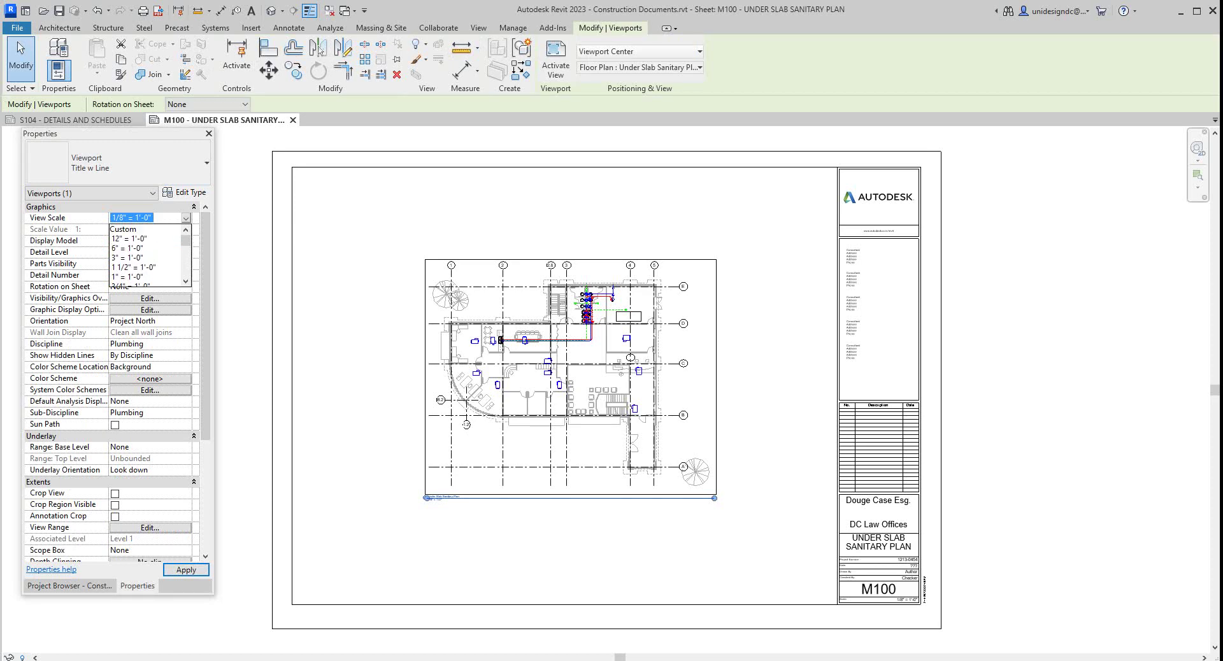
pyautogui.scroll(2, 150, 255)
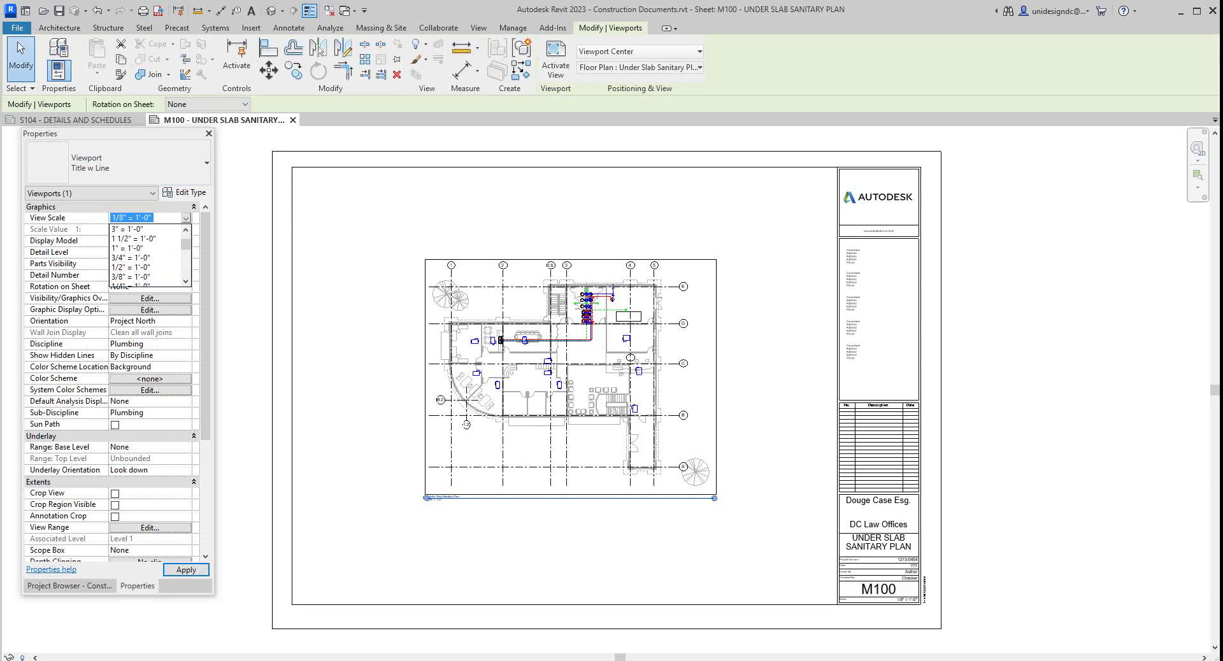
pyautogui.scroll(-2, 150, 258)
pyautogui.click(140, 258)
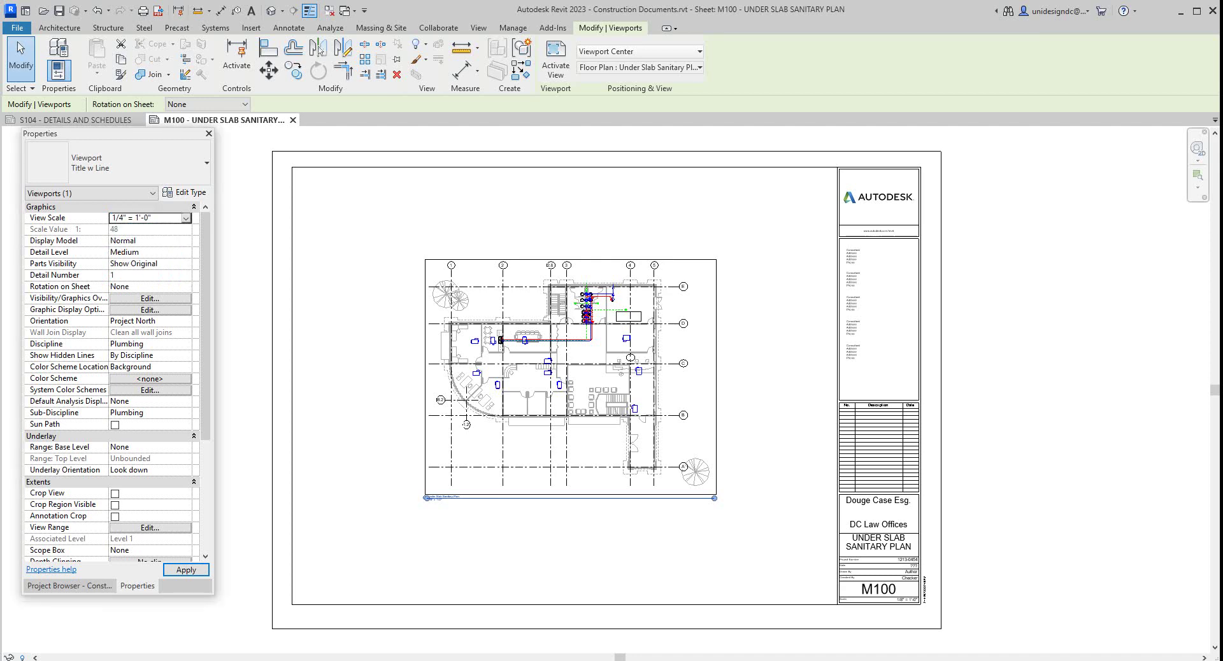
# Step: Move the sanitary plan viewport down and to the left so the plan lies within the sheet's drawing area
pyautogui.scroll(-3, 386, 434)
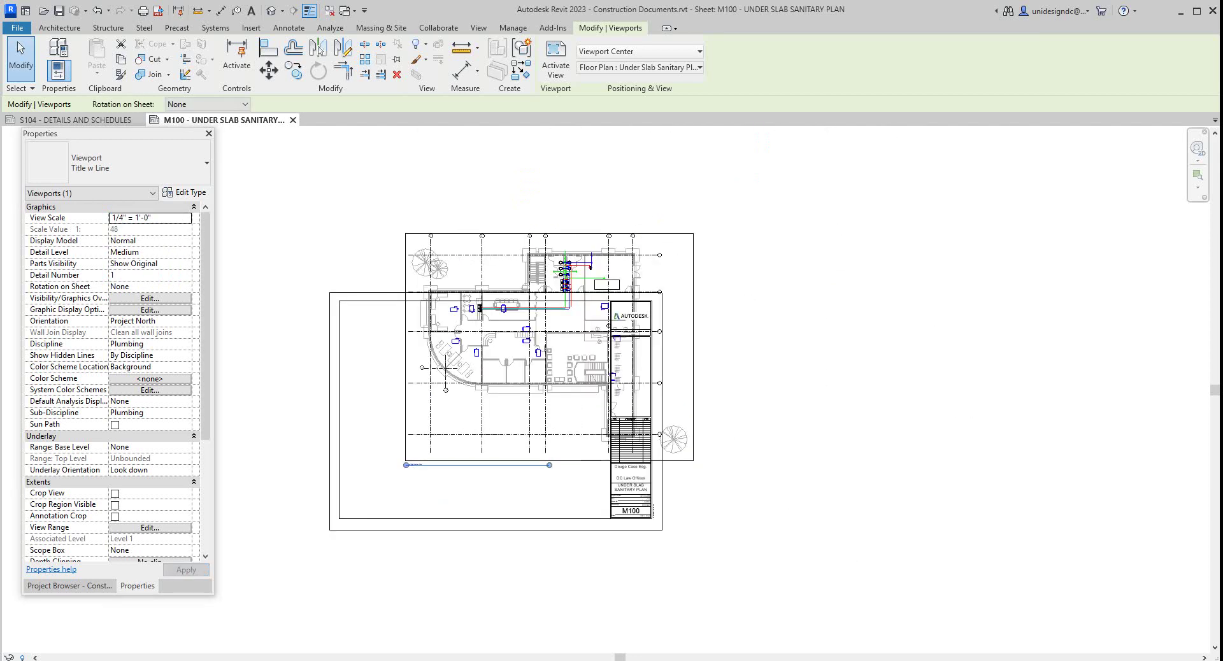
pyautogui.click(386, 433)
pyautogui.moveTo(471, 414); pyautogui.dragTo(396, 480)
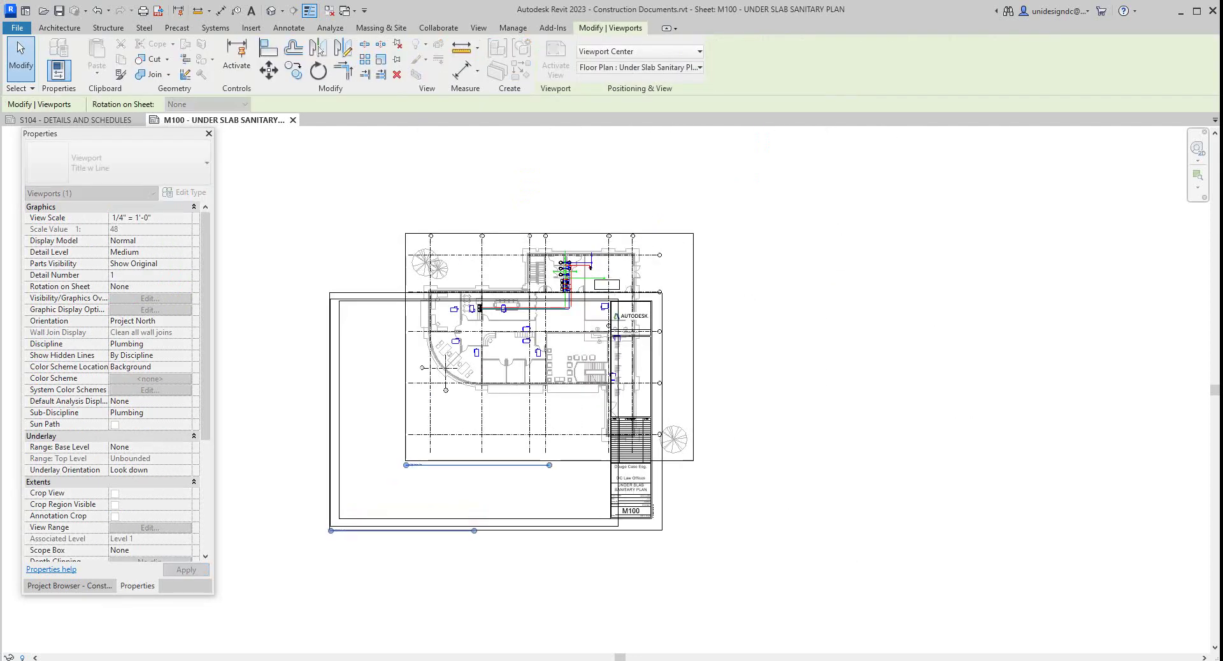
pyautogui.moveTo(600, 323); pyautogui.dragTo(597, 339)
pyautogui.press('Escape')
pyautogui.scroll(3, 557, 338)
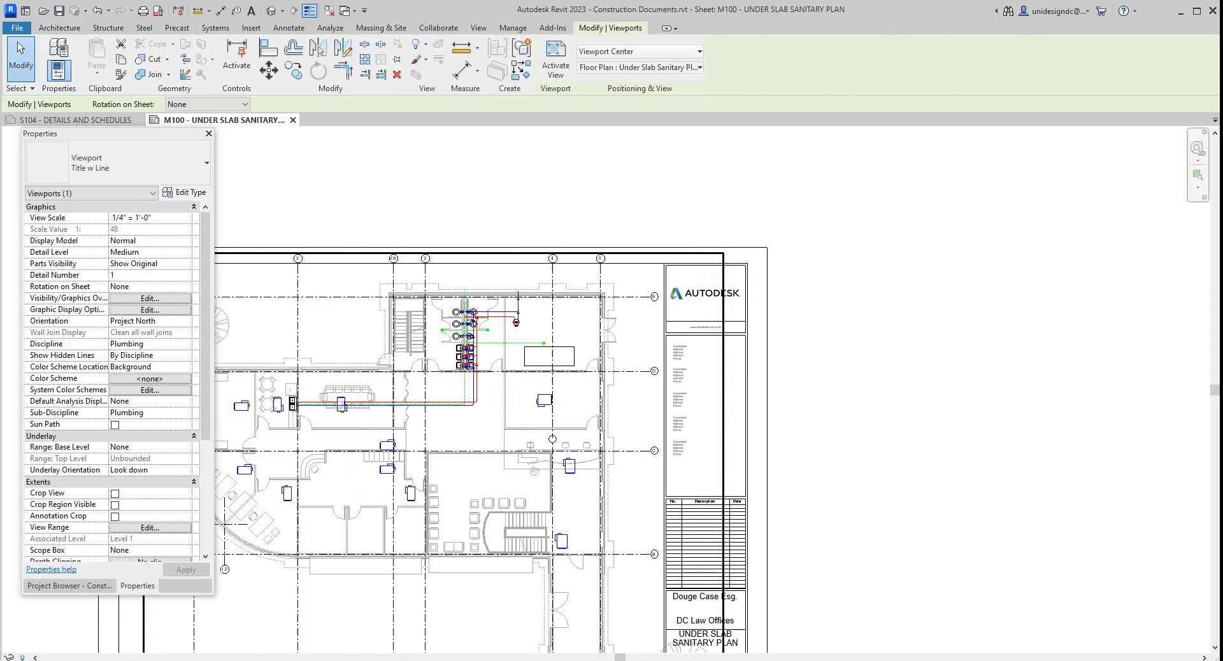
pyautogui.scroll(4, 465, 301)
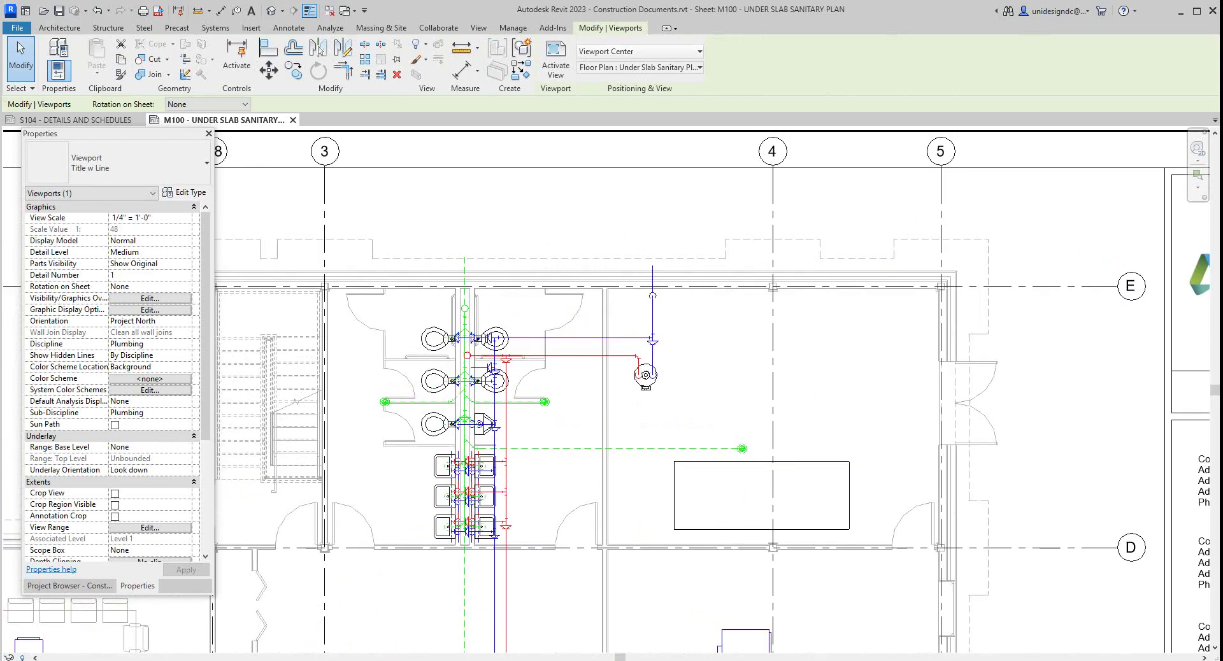
# Step: Nudge the Under Slab Sanitary Plan viewport slightly down and to the left within sheet M100's border
pyautogui.scroll(-2, 634, 390)
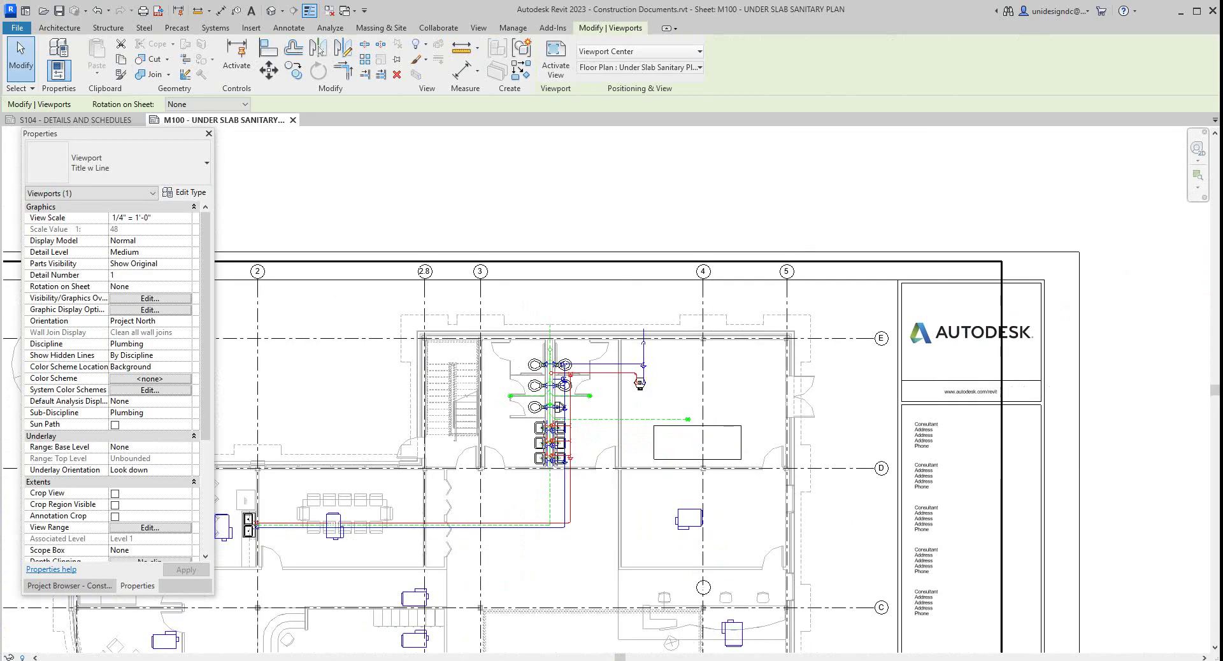
pyautogui.scroll(2, 570, 522)
pyautogui.scroll(-3, 525, 290)
pyautogui.moveTo(525, 290); pyautogui.dragTo(594, 237, button='middle')
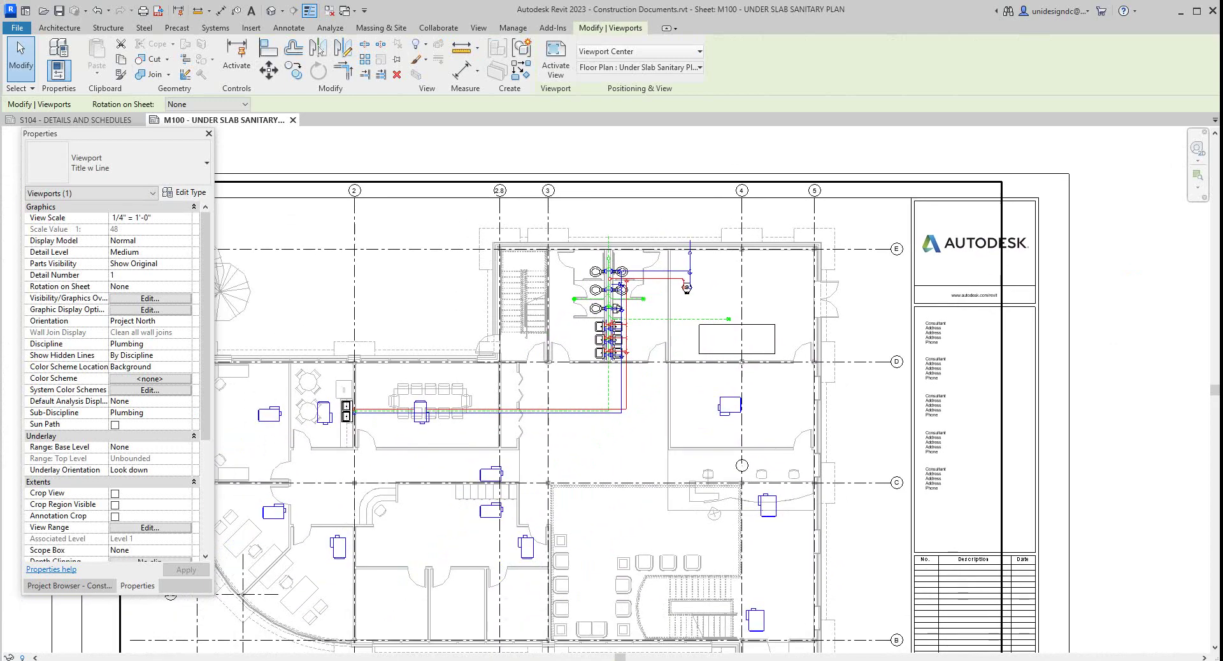
pyautogui.scroll(2, 315, 463)
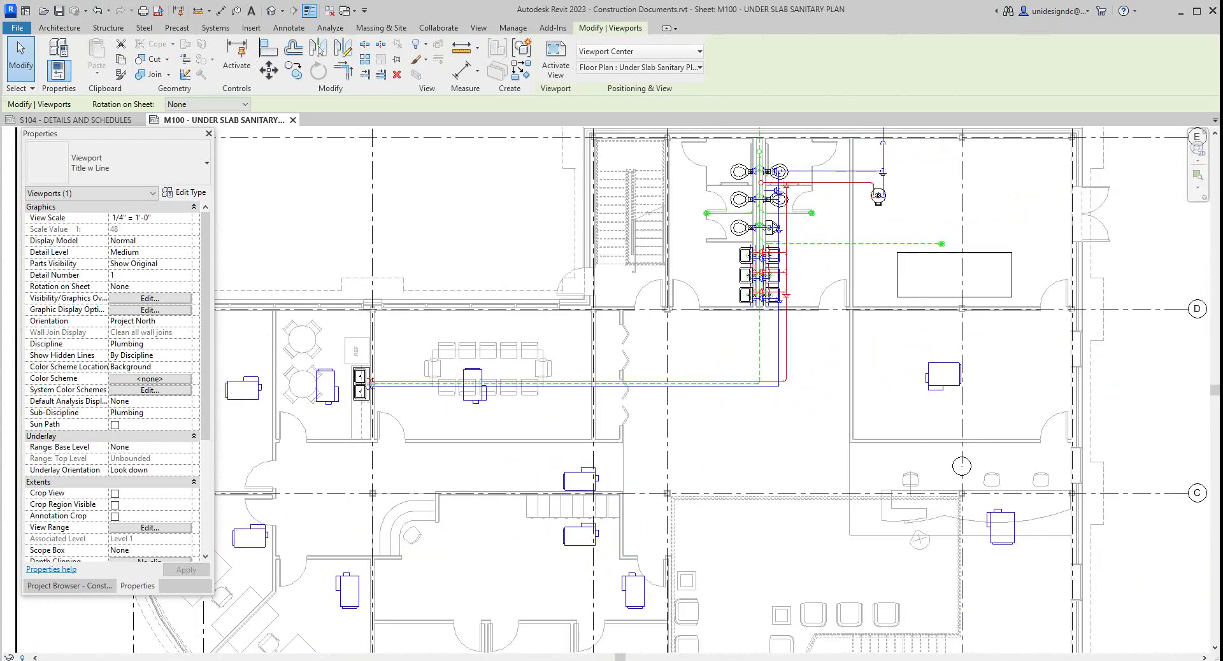
pyautogui.scroll(-3, 511, 335)
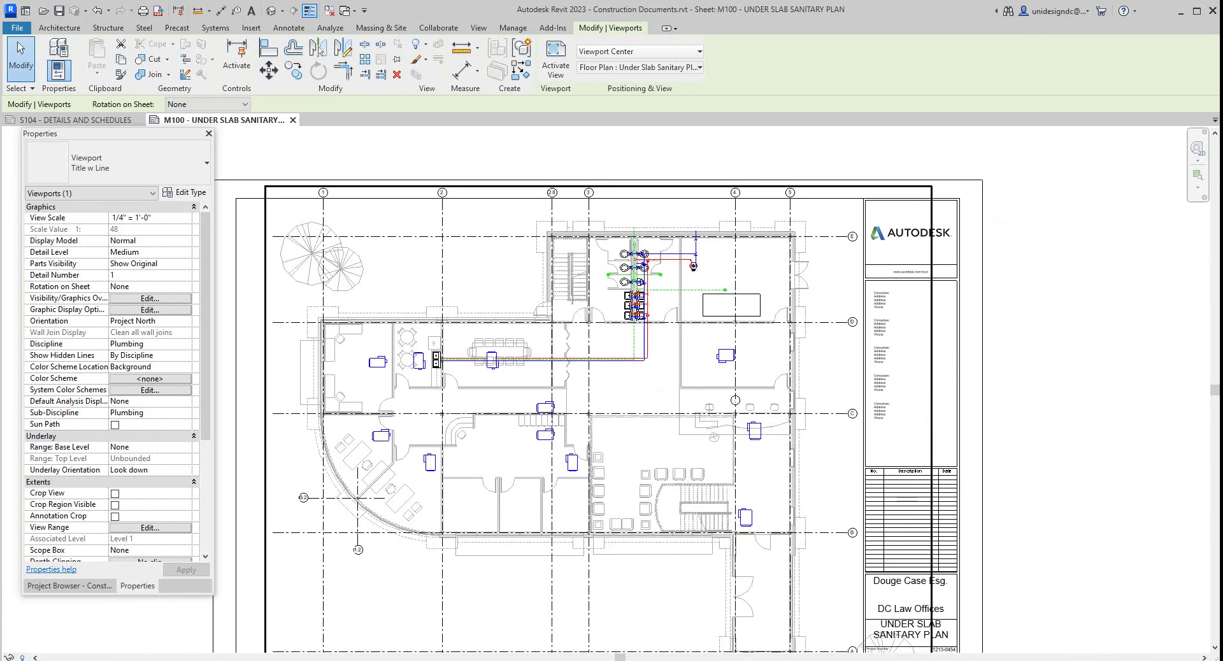
pyautogui.moveTo(536, 354); pyautogui.dragTo(531, 287, button='middle')
pyautogui.scroll(-2, 530, 287)
pyautogui.press('Escape')
pyautogui.click(531, 287)
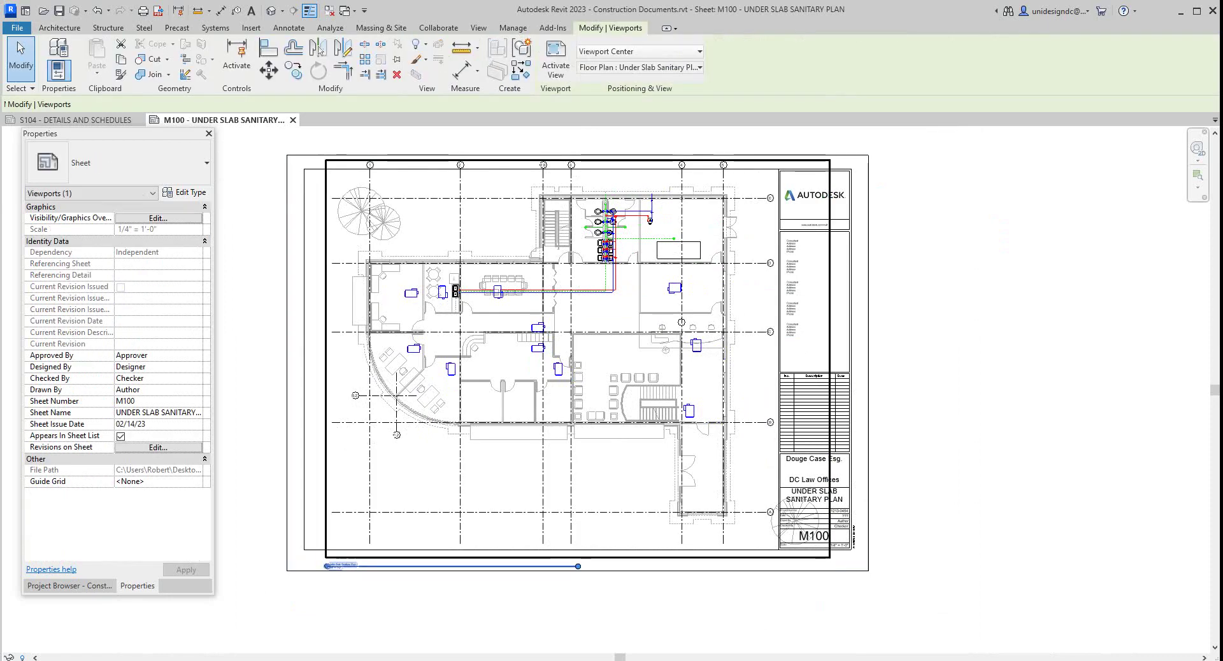
pyautogui.moveTo(531, 286)
pyautogui.mouseDown()
pyautogui.moveTo(525, 314)
pyautogui.moveTo(516, 299)
pyautogui.mouseUp()
pyautogui.click(995, 424)
# Step: Move the Under Slab Sanitary Plan view title up inside the lower-left corner of sheet M100's border
pyautogui.scroll(-3, 995, 423)
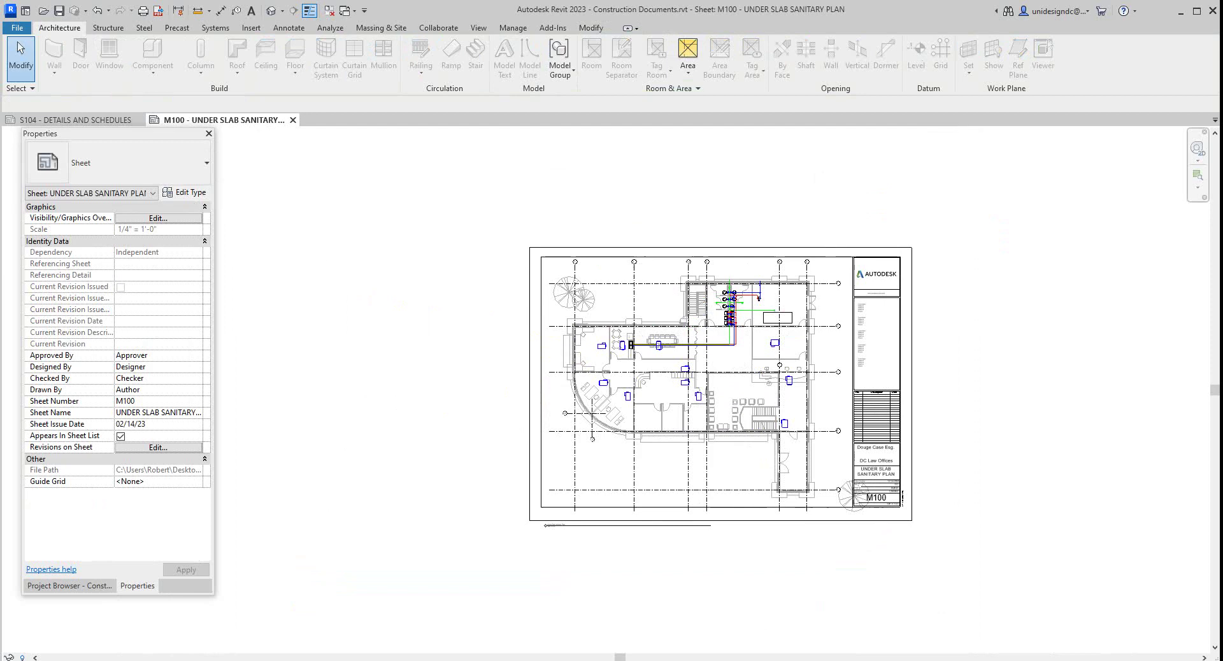
pyautogui.scroll(3, 808, 416)
pyautogui.moveTo(535, 583); pyautogui.dragTo(541, 545)
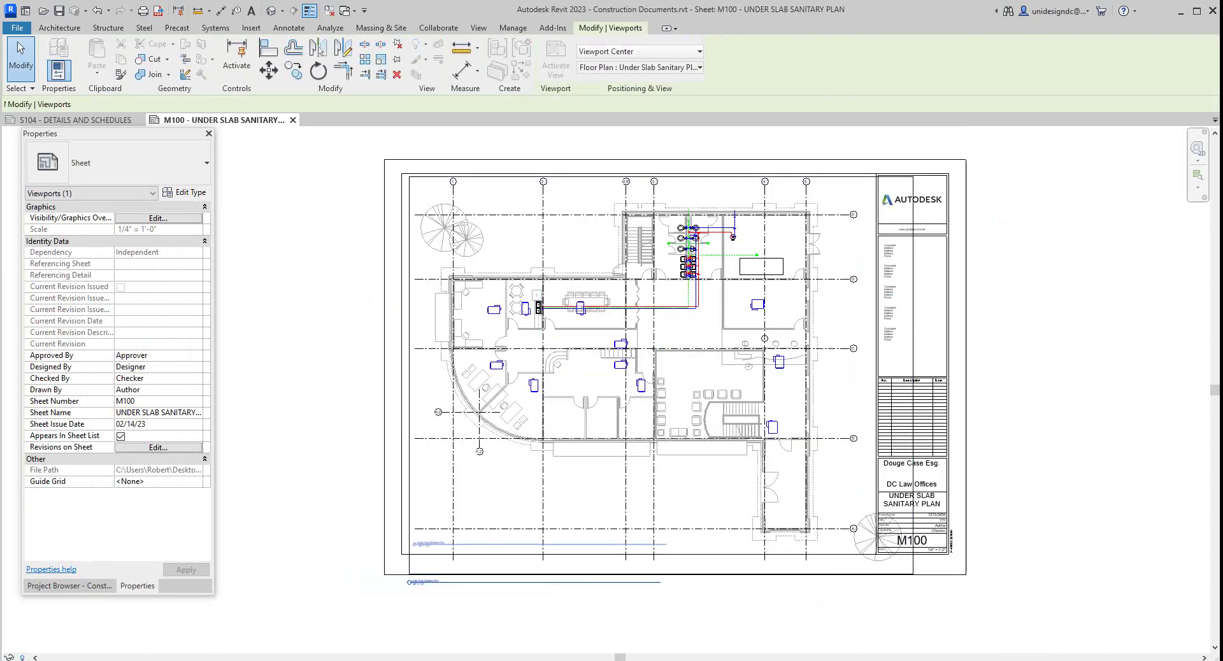
pyautogui.press('Escape')
# Step: Shorten the title line of the Under Slab Sanitary Plan so it ends just past the title text
pyautogui.scroll(2, 621, 564)
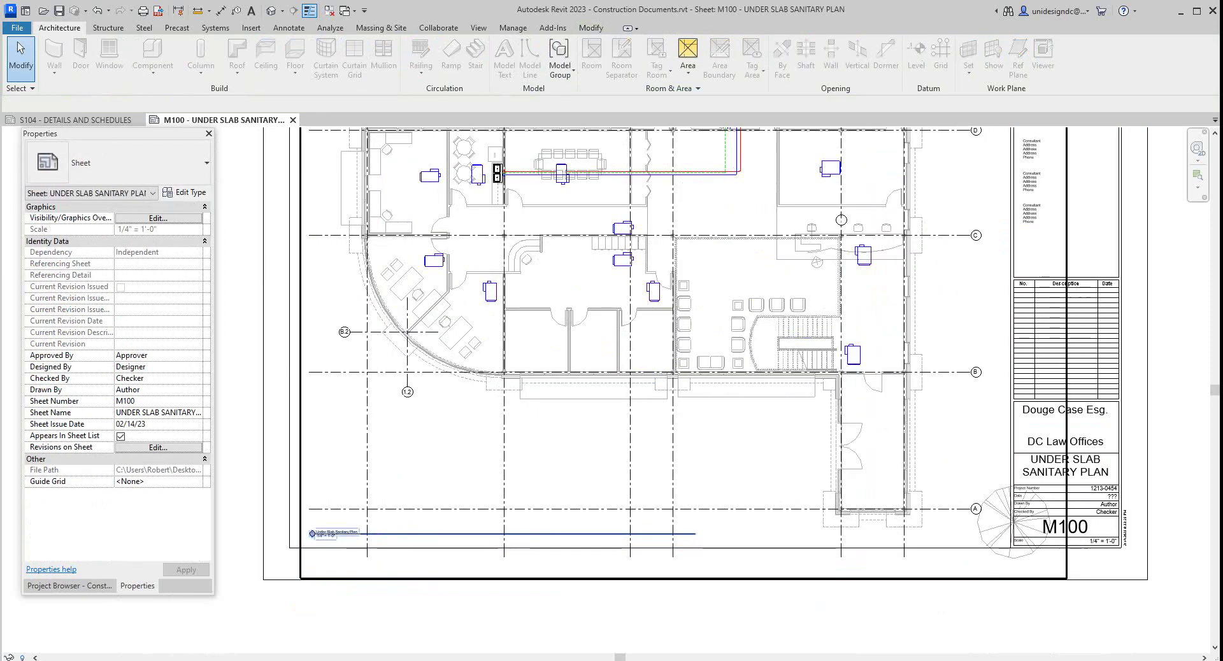
pyautogui.click(644, 534)
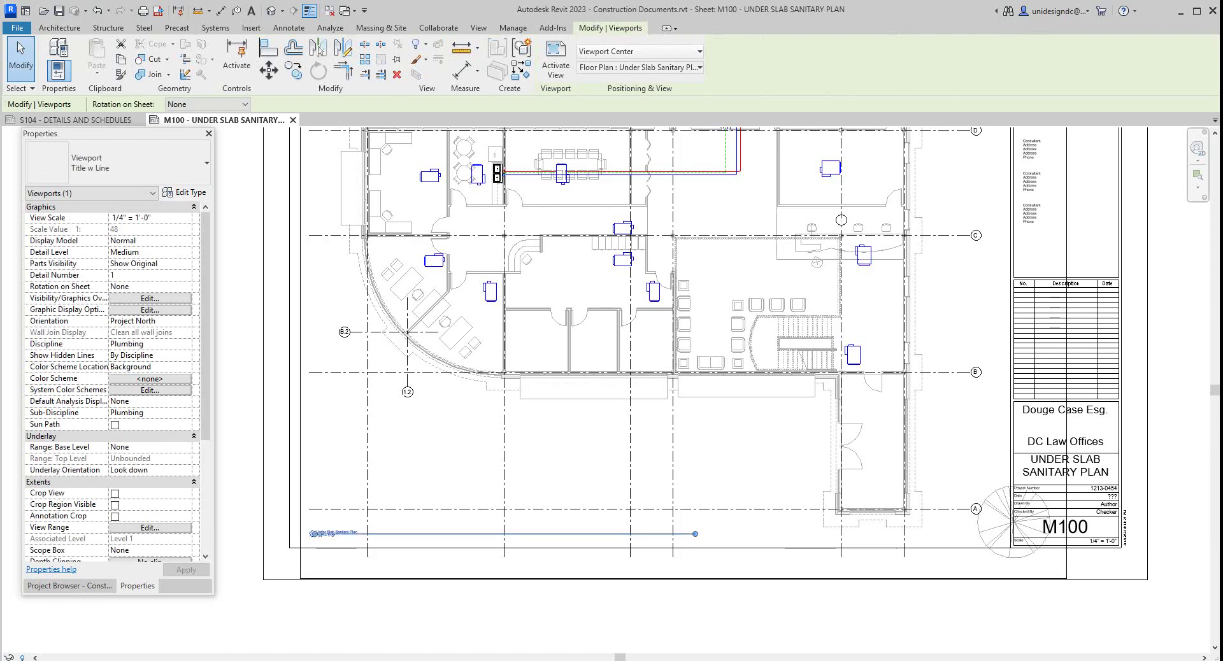
pyautogui.moveTo(695, 534); pyautogui.dragTo(372, 534)
pyautogui.click(391, 609)
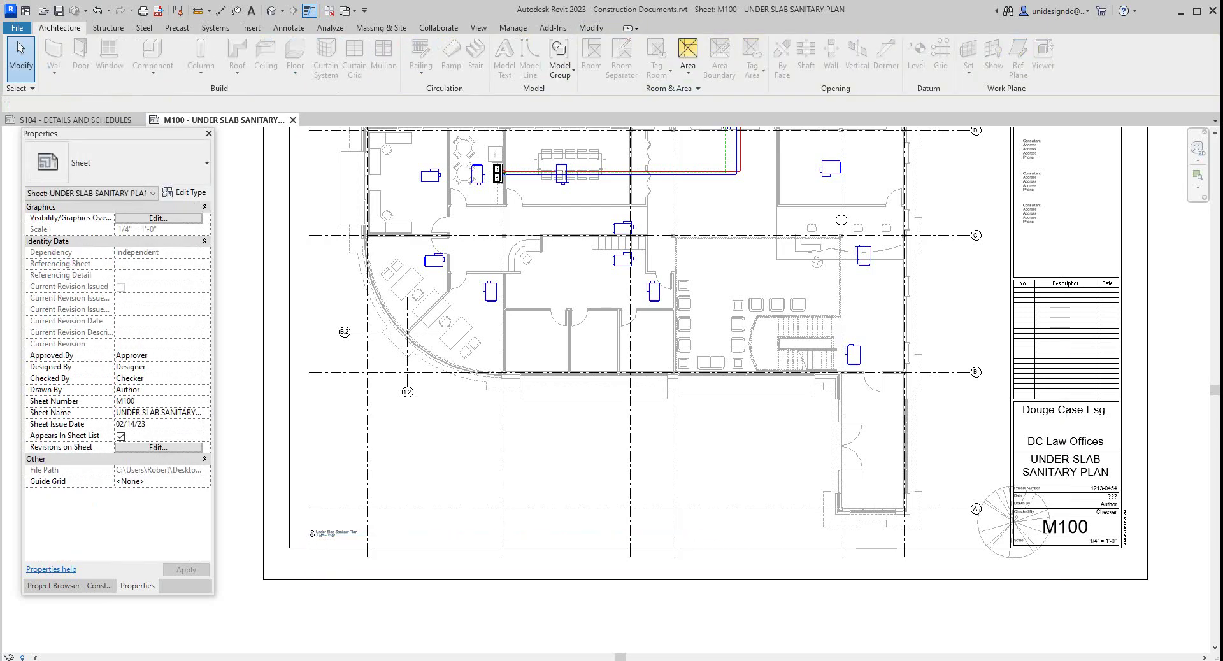
pyautogui.scroll(-3, 391, 610)
pyautogui.scroll(2, 422, 555)
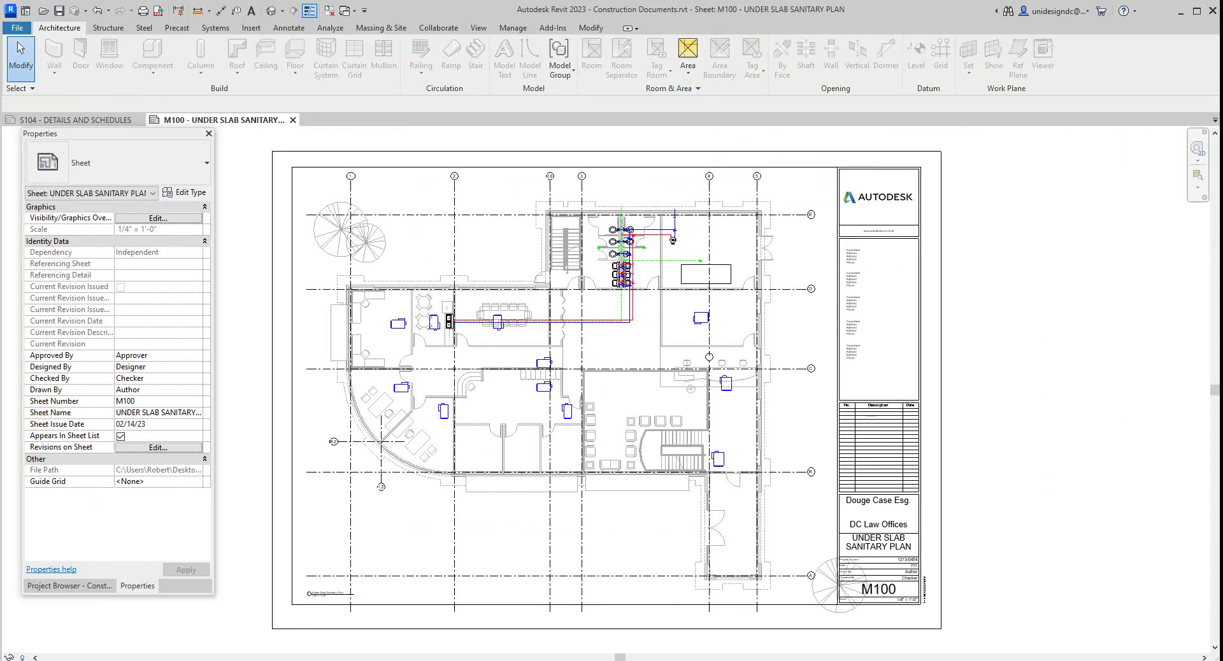
# Step: Create a new sheet with the E1 30 x 42 Horizontal title block
pyautogui.click(69, 586)
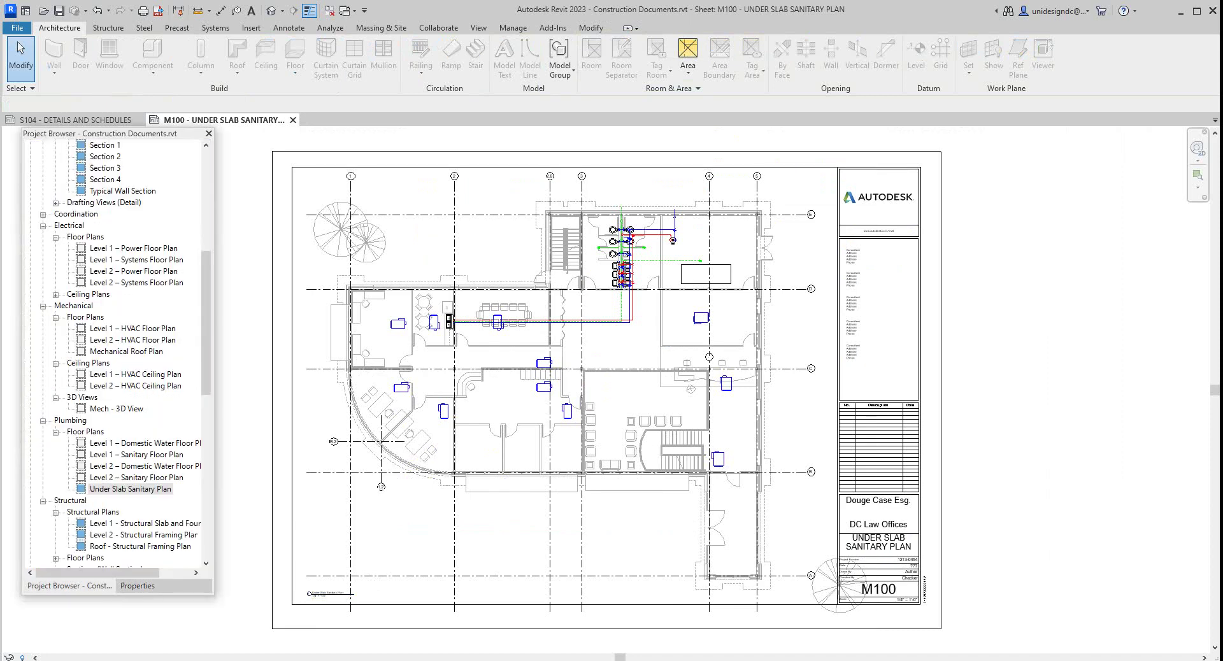
pyautogui.scroll(-12, 119, 354)
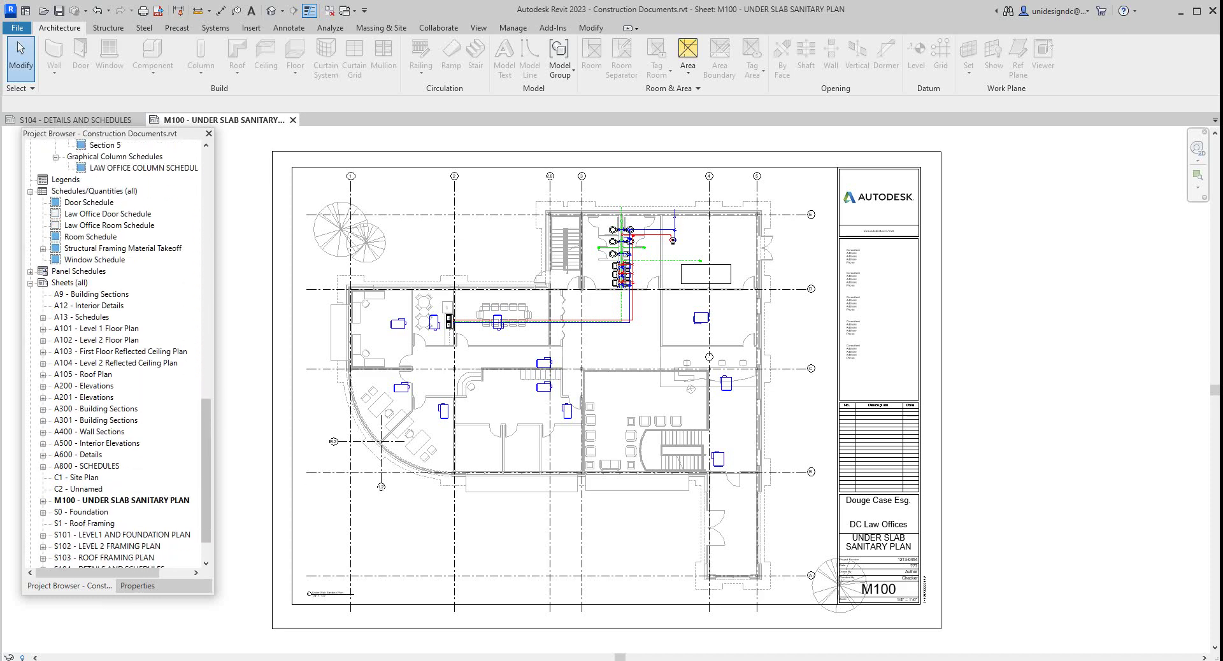
pyautogui.rightClick(69, 305)
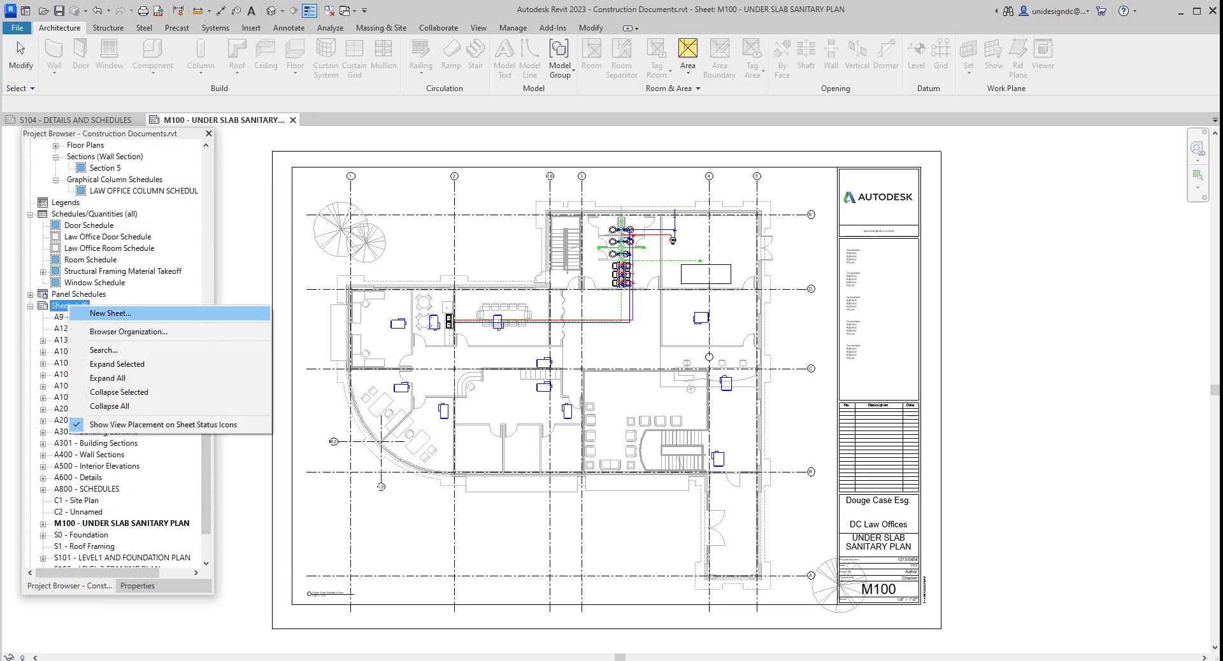
pyautogui.click(111, 313)
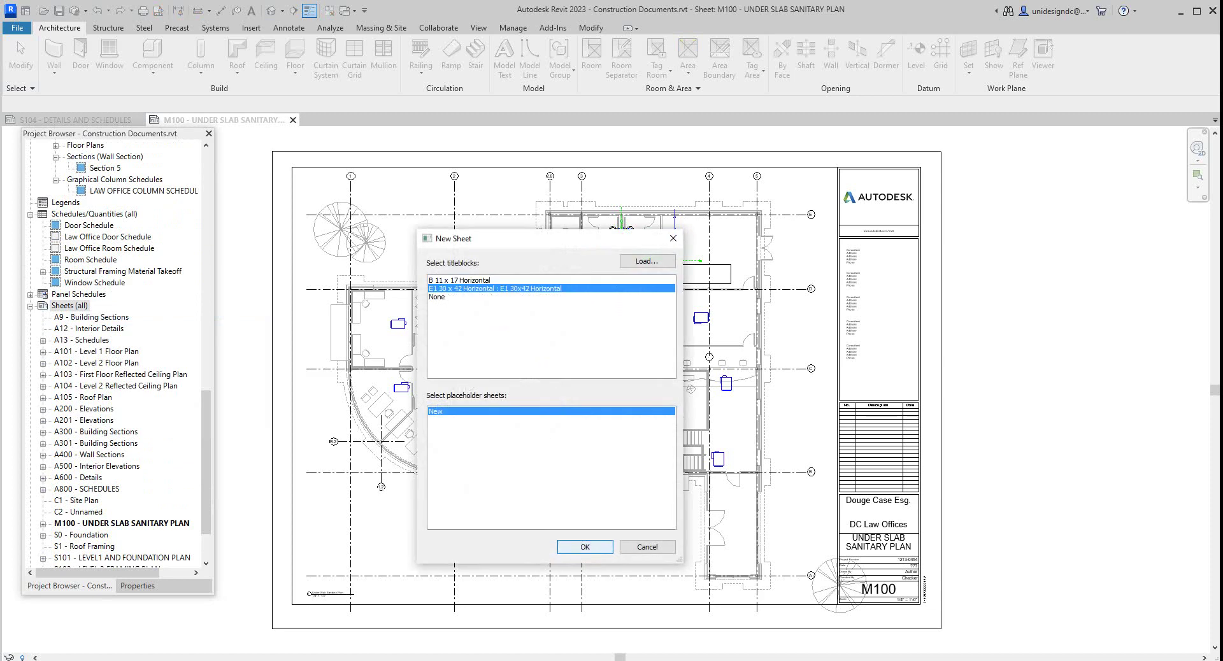
pyautogui.click(585, 546)
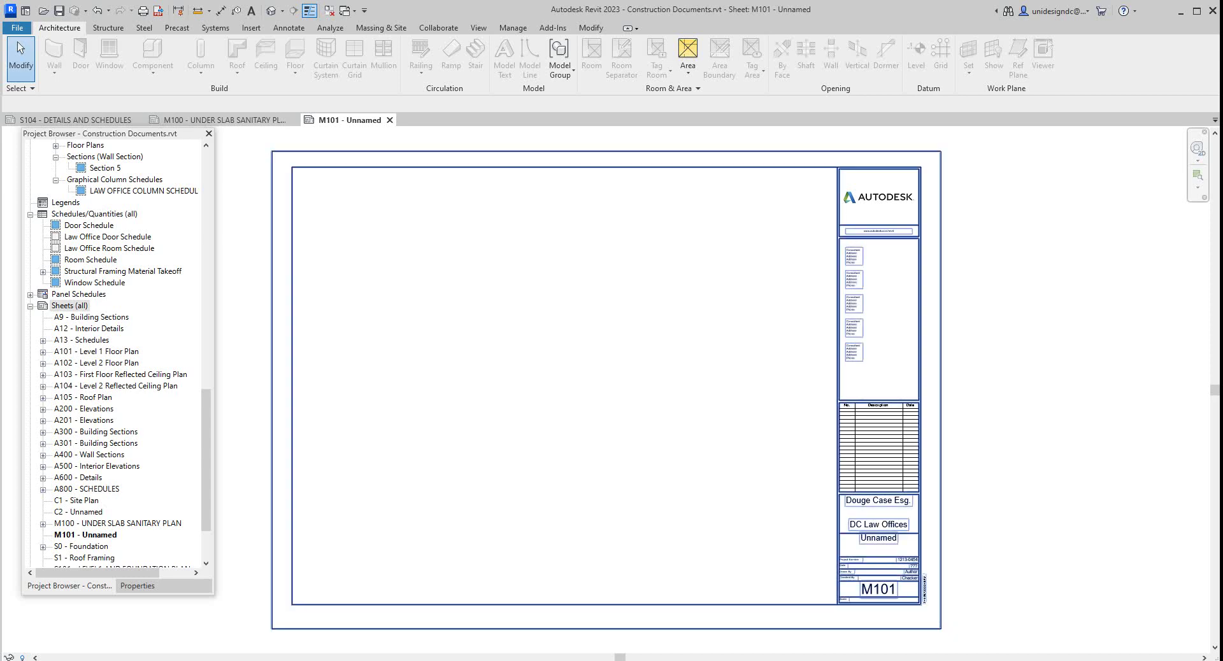
# Step: Name the new sheet M101 LEVEL 1 SANITARY PLAN
pyautogui.rightClick(89, 536)
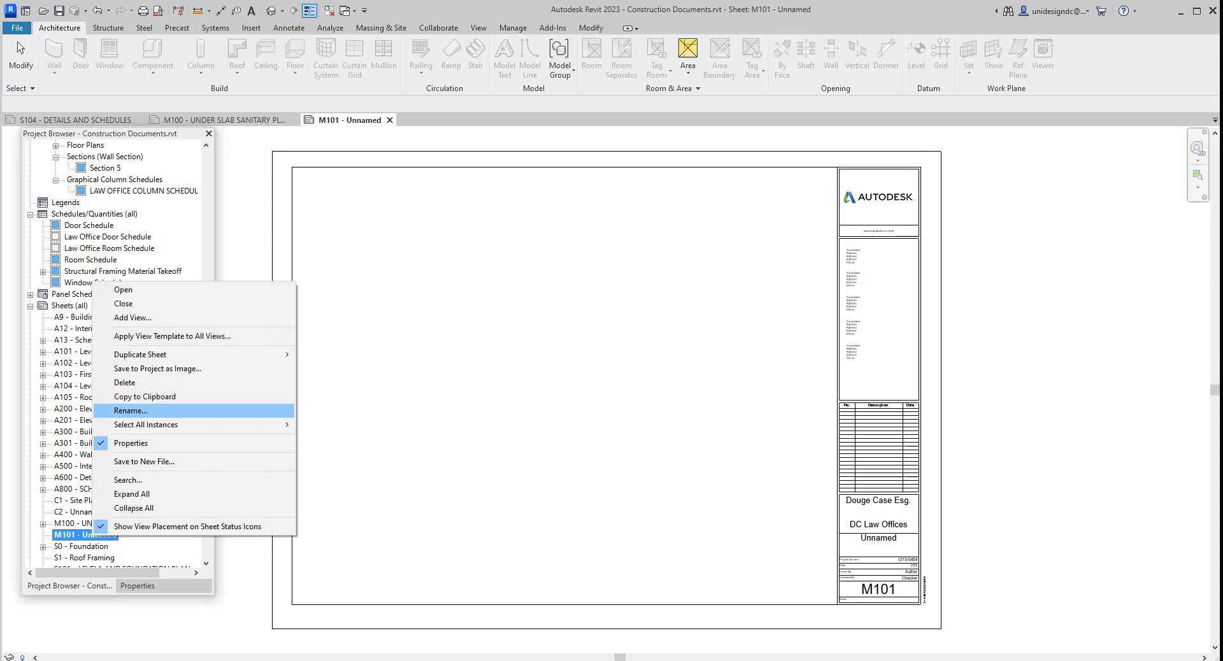
pyautogui.click(130, 410)
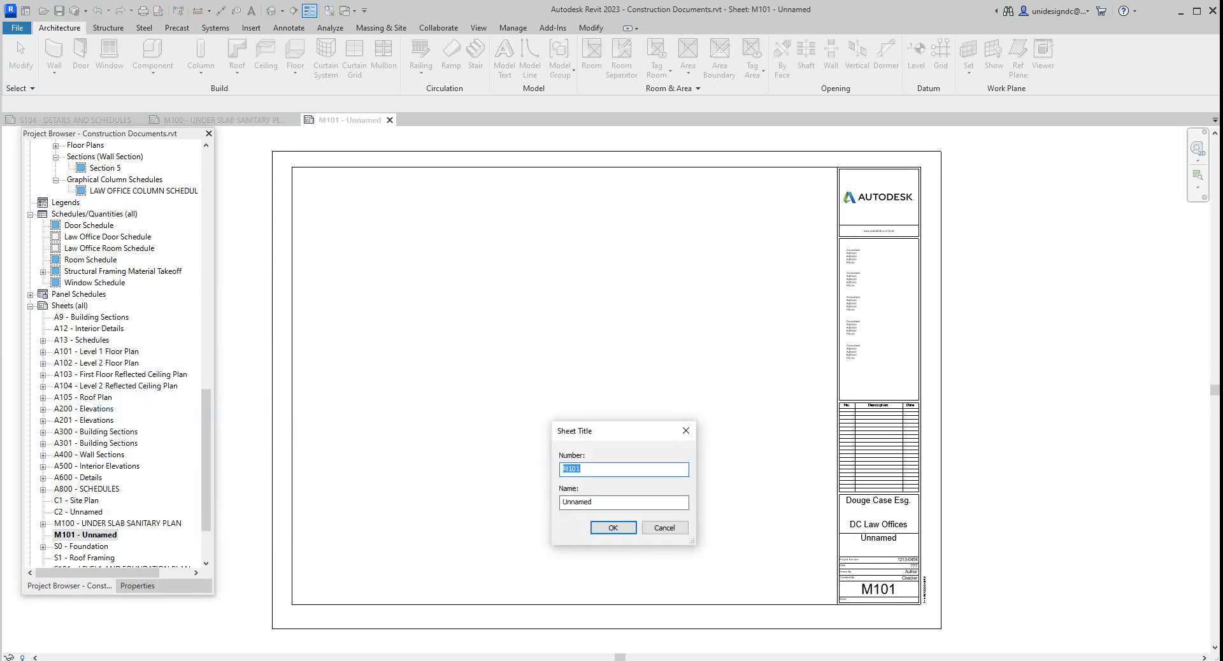
pyautogui.press('Tab')
pyautogui.write('LE')
pyautogui.write('1 SANITARY PL')
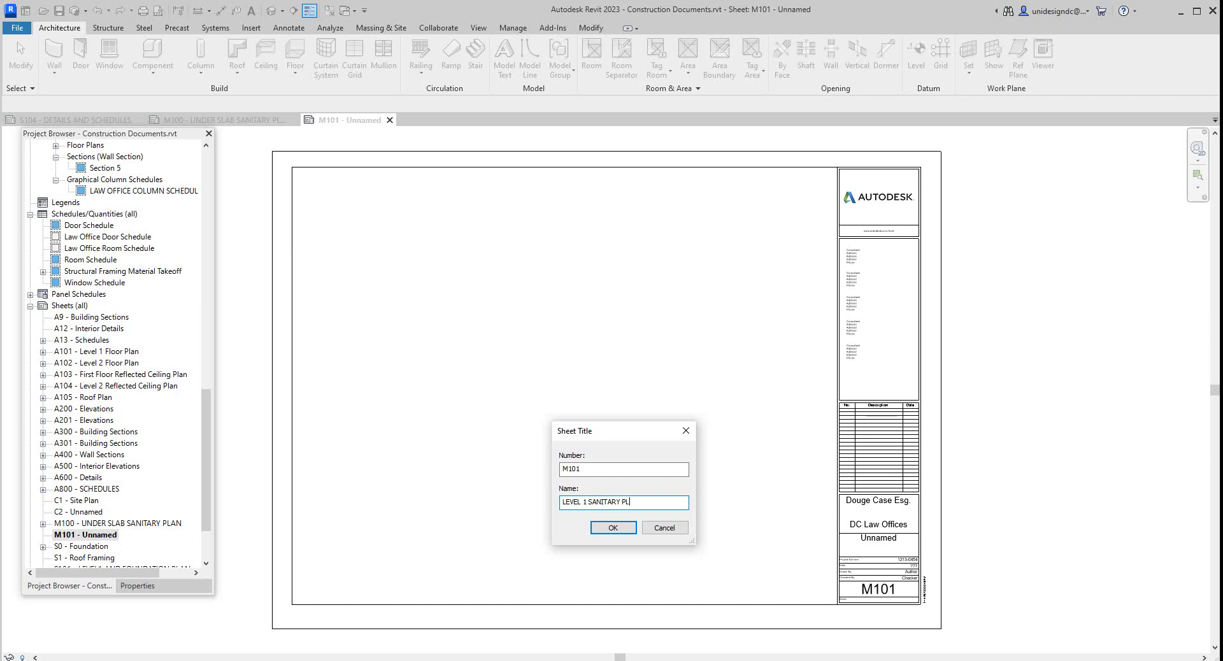
pyautogui.write('AN')
pyautogui.press('Return')
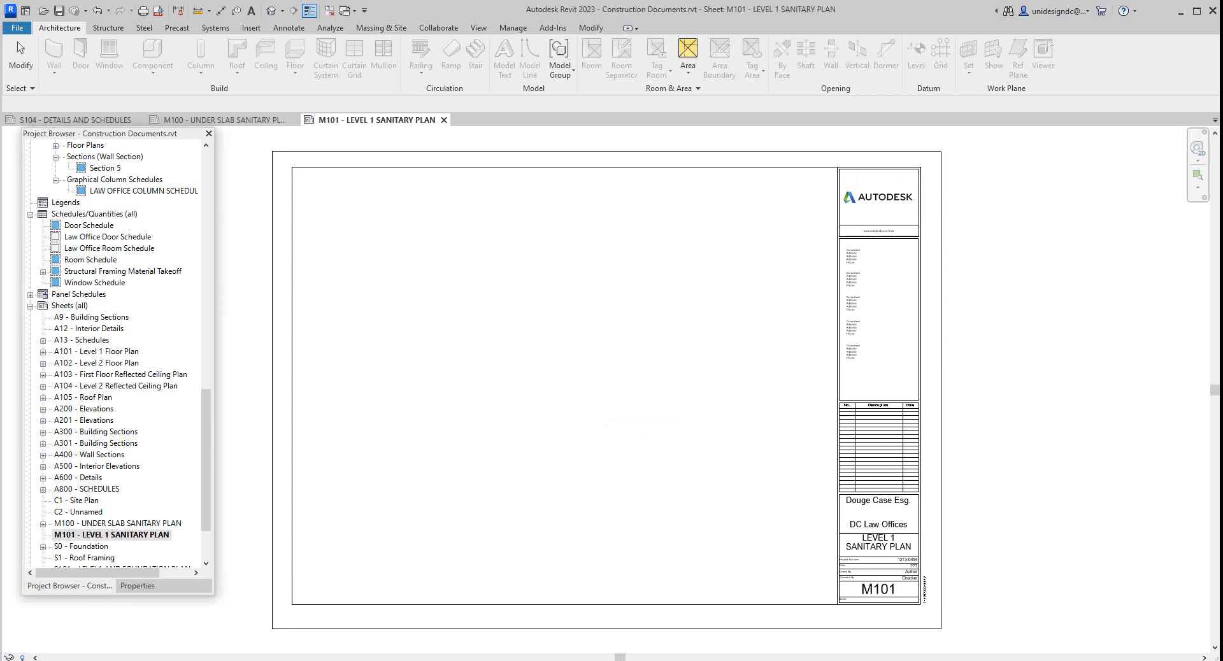
# Step: Place the plumbing view Level 1 – Sanitary Floor Plan on sheet M101
pyautogui.scroll(4, 118, 354)
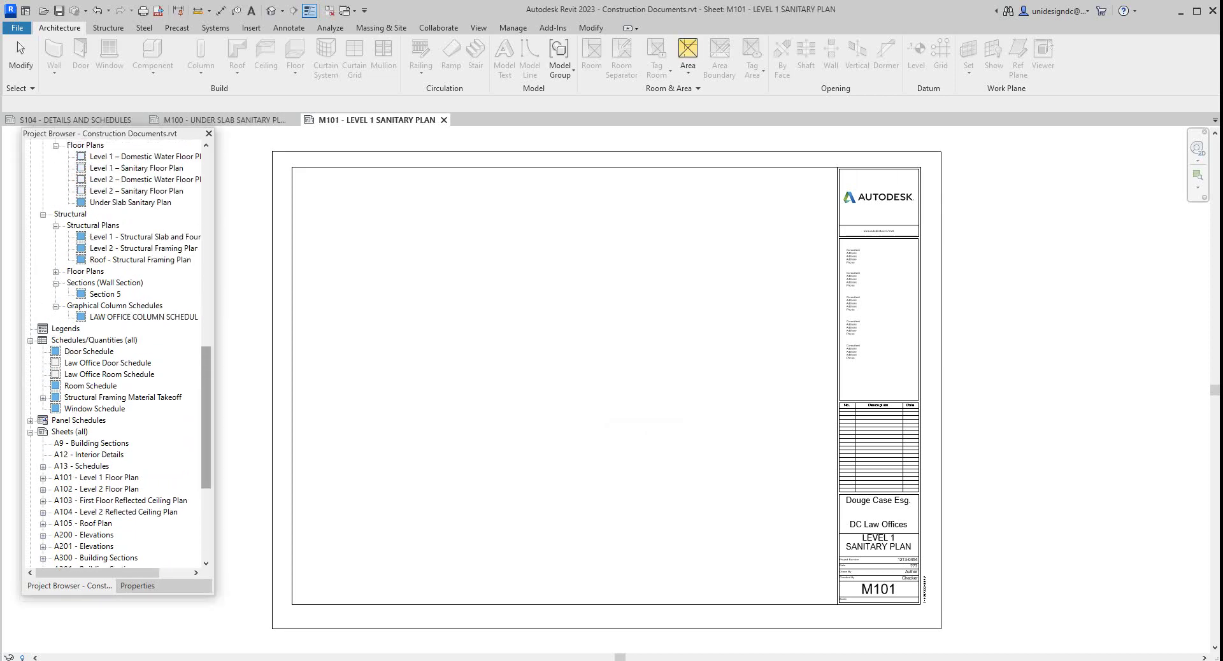
pyautogui.scroll(2, 118, 353)
pyautogui.scroll(1, 118, 354)
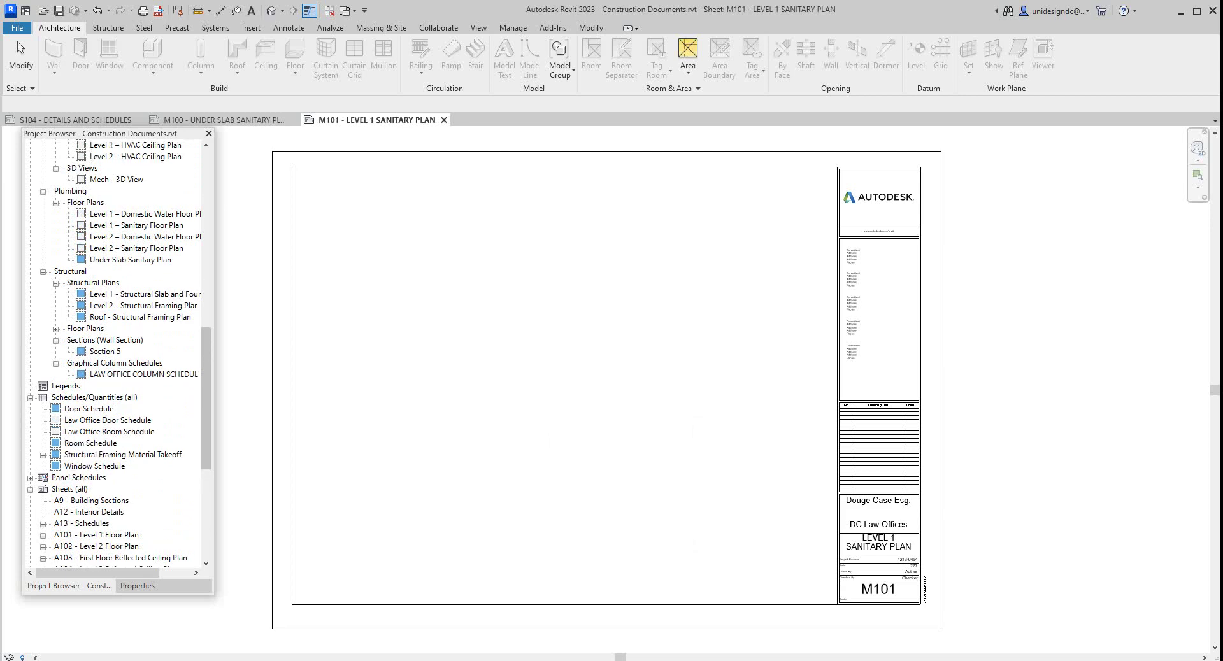
pyautogui.scroll(2, 118, 353)
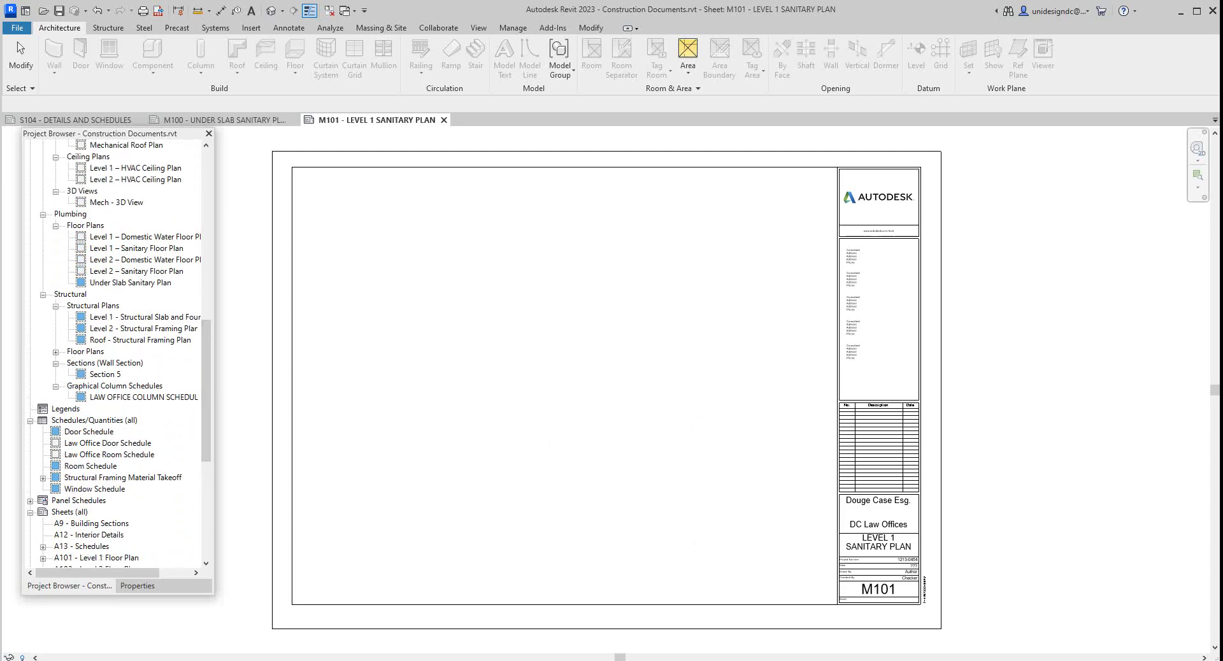
pyautogui.click(137, 248)
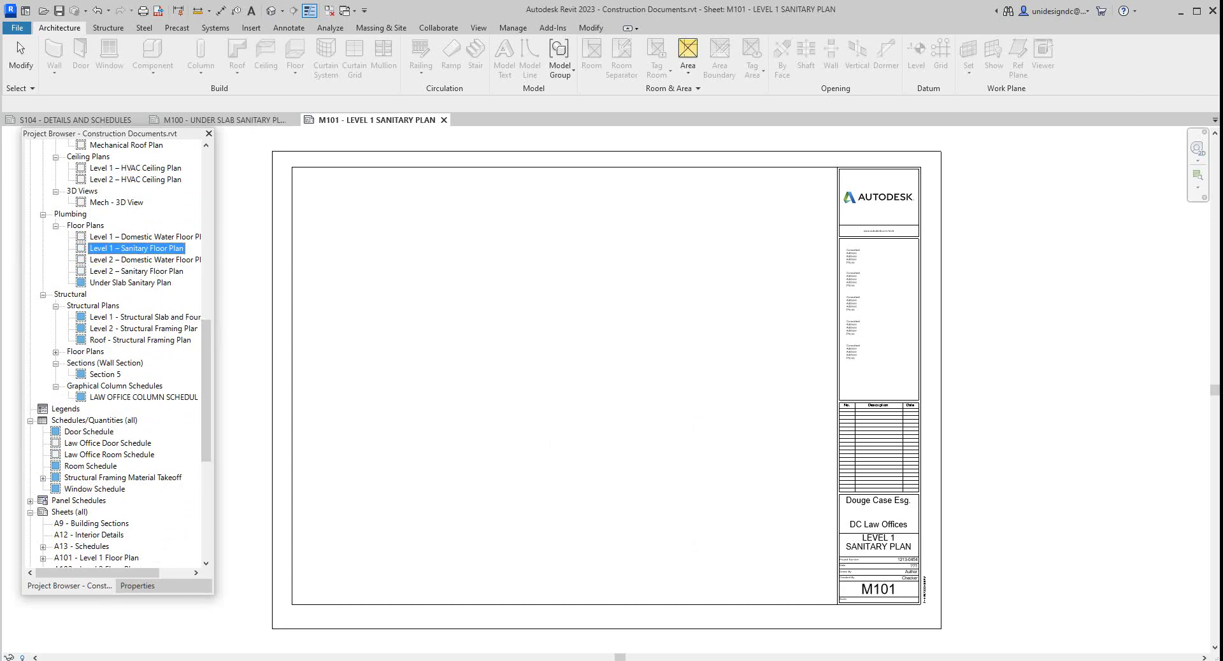
pyautogui.moveTo(136, 249); pyautogui.dragTo(547, 376)
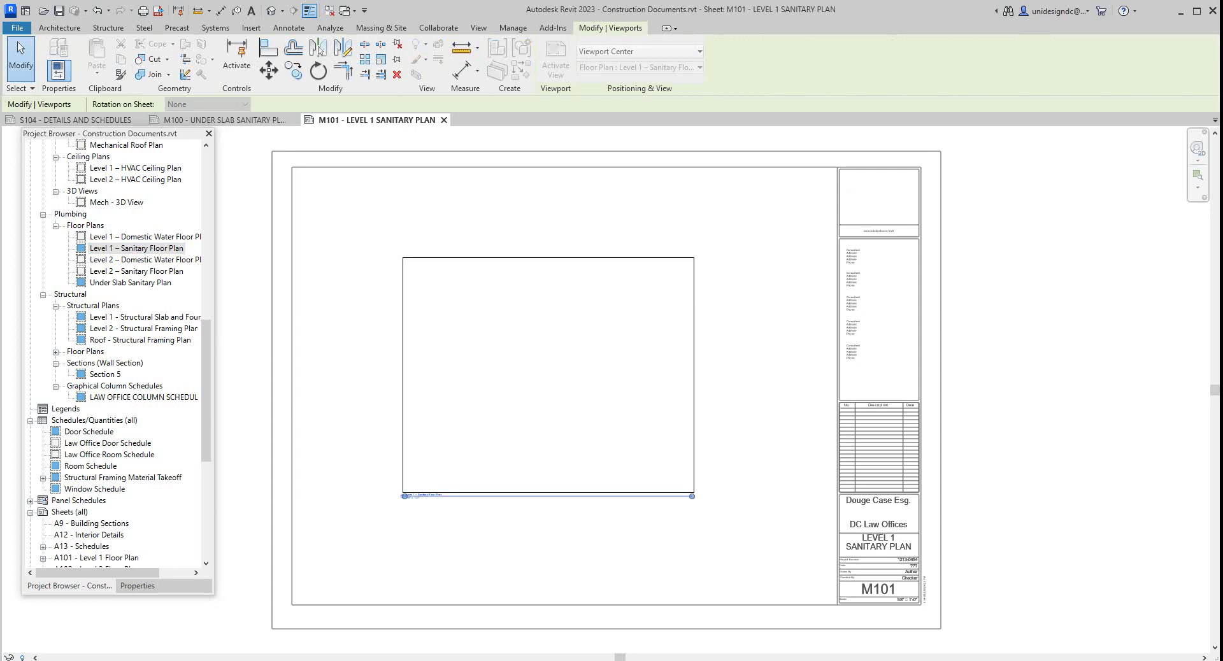
pyautogui.click(550, 380)
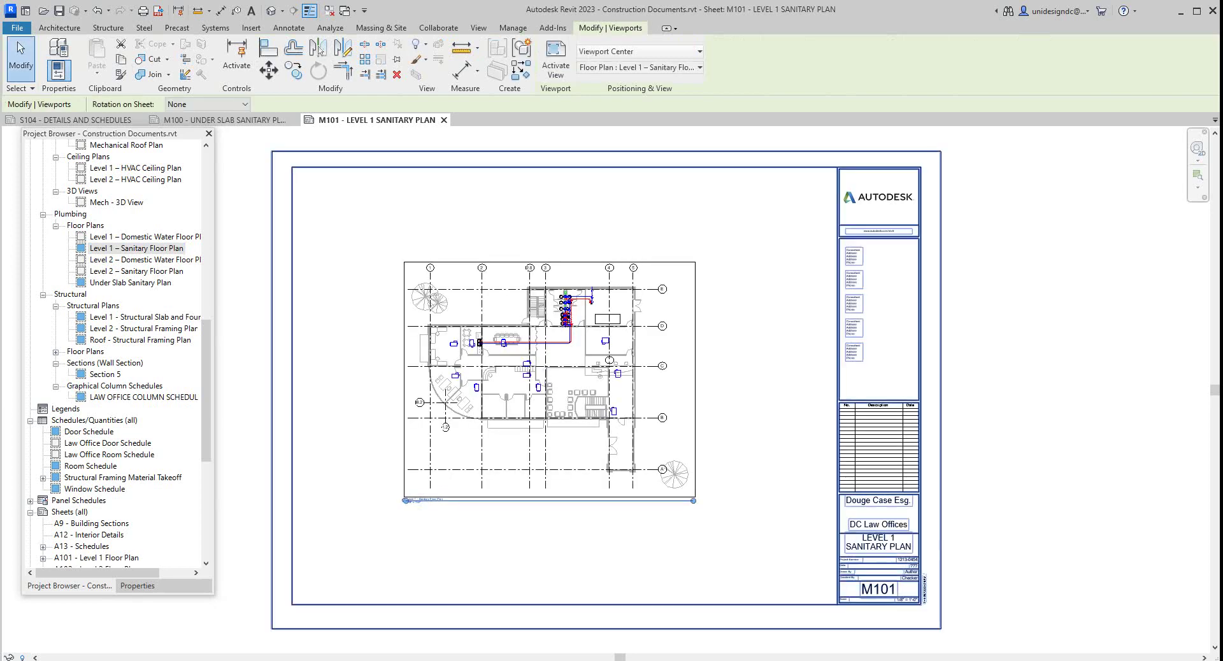
# Step: Set the view scale of the Level 1 – Sanitary Floor Plan viewport to 1/4" = 1'-0"
pyautogui.click(137, 586)
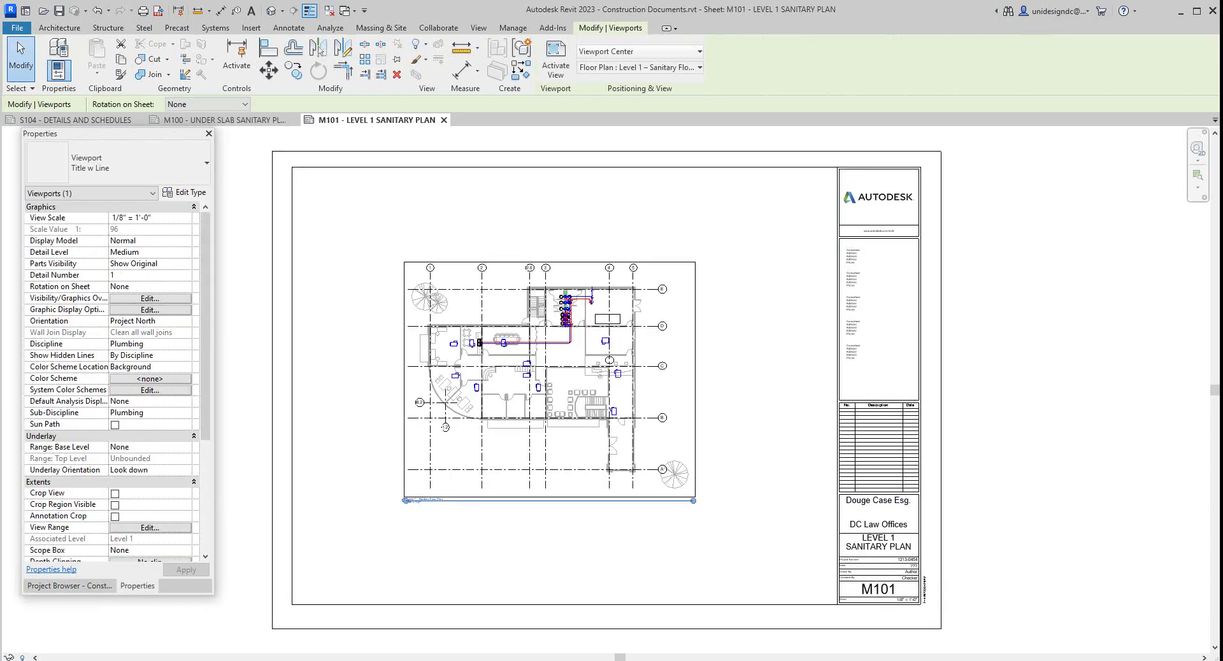
pyautogui.click(187, 218)
pyautogui.scroll(1, 150, 255)
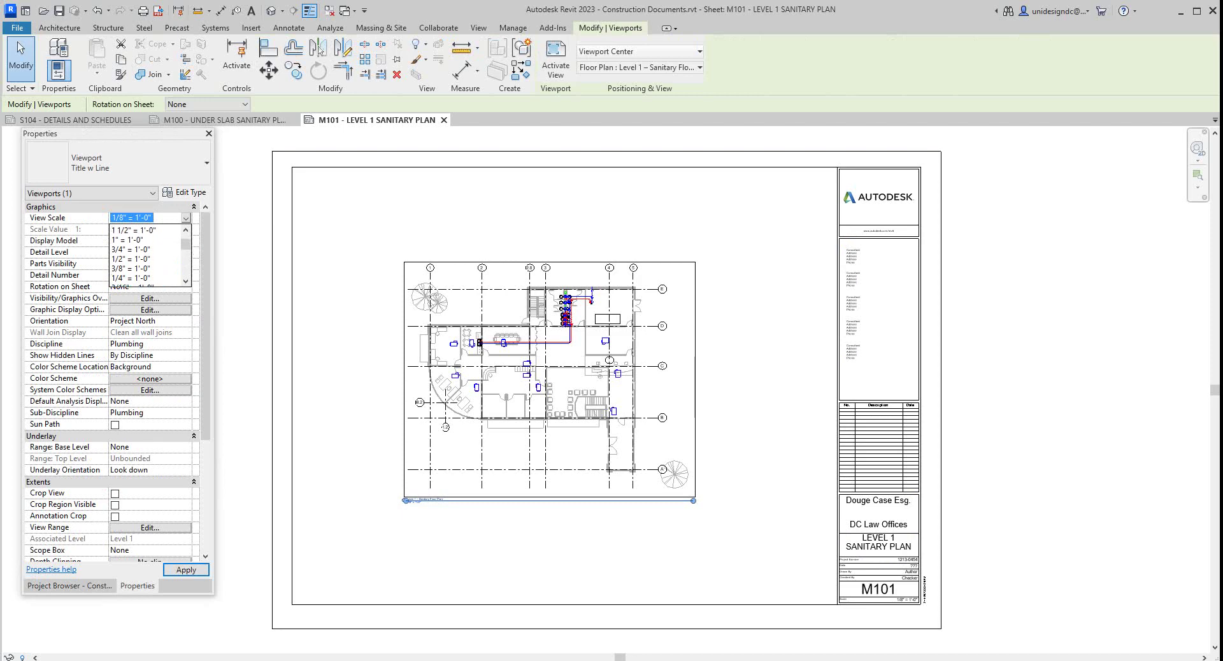
pyautogui.scroll(-2, 146, 255)
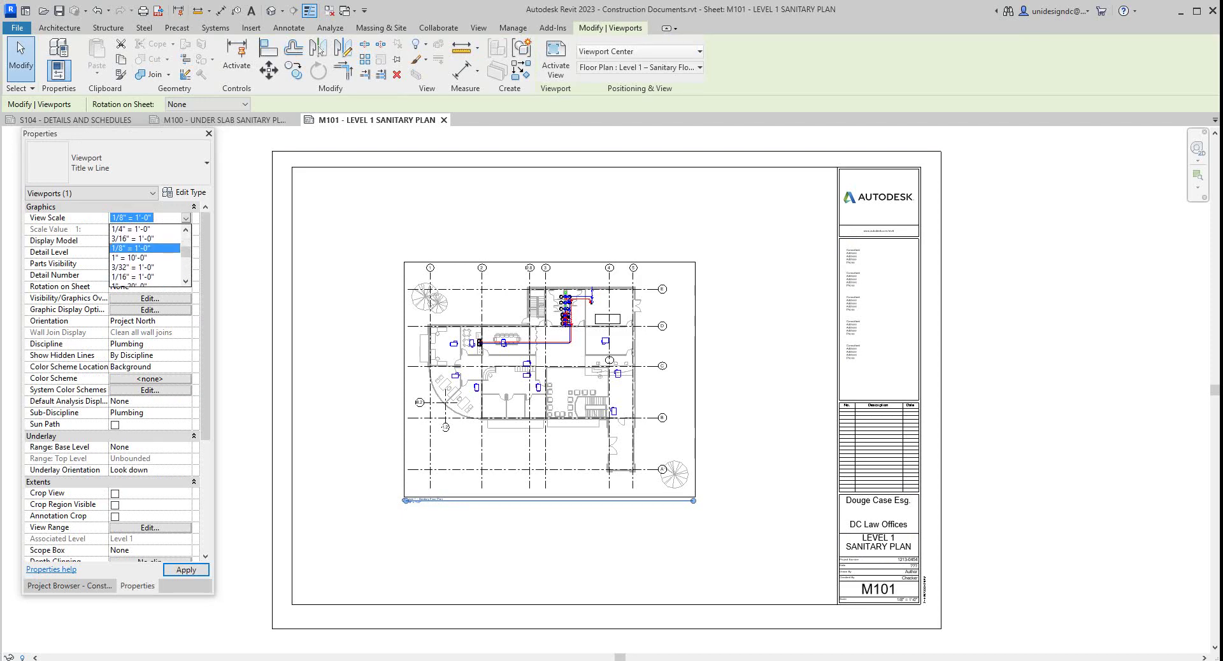
pyautogui.click(132, 230)
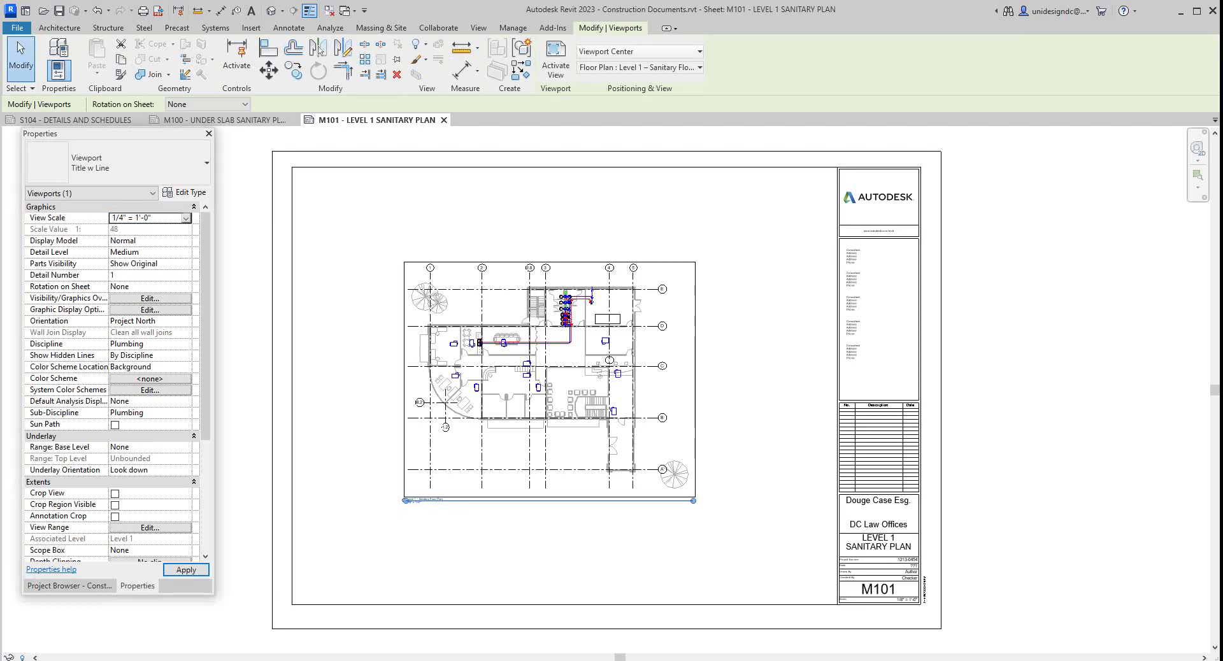
pyautogui.scroll(-2, 365, 427)
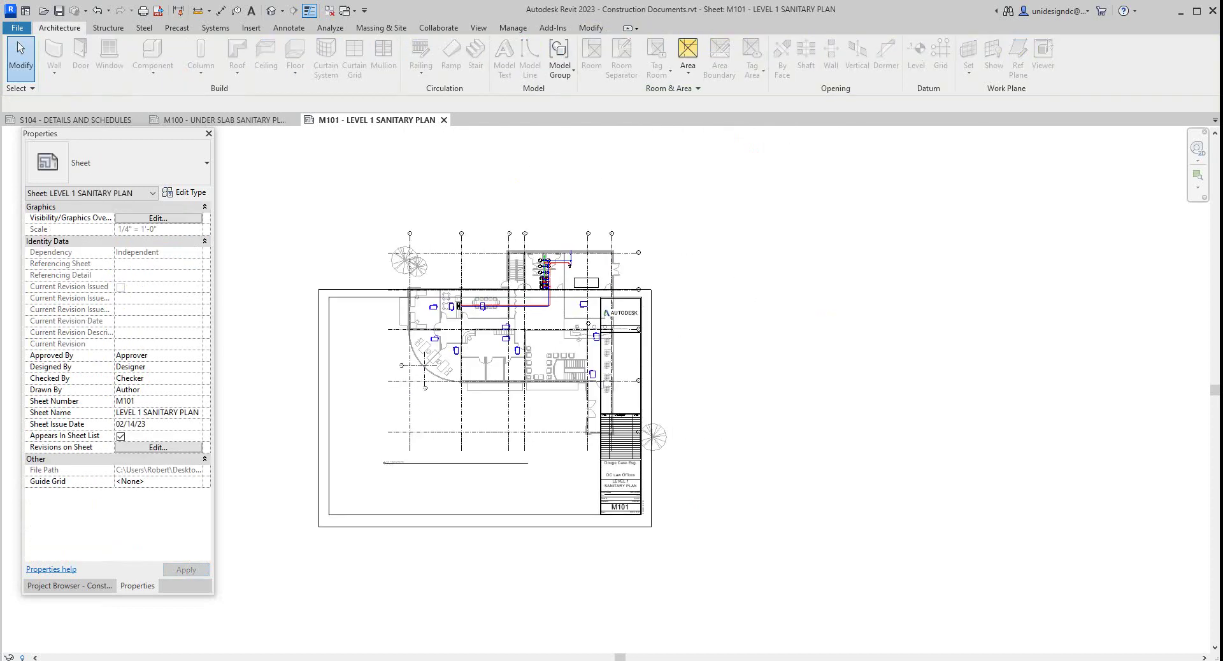
# Step: Move the Level 1 sanitary plan viewport down and to the left so the plan fits within sheet M101's drawing area
pyautogui.moveTo(472, 411); pyautogui.dragTo(414, 473)
pyautogui.press('Escape')
pyautogui.click(500, 430)
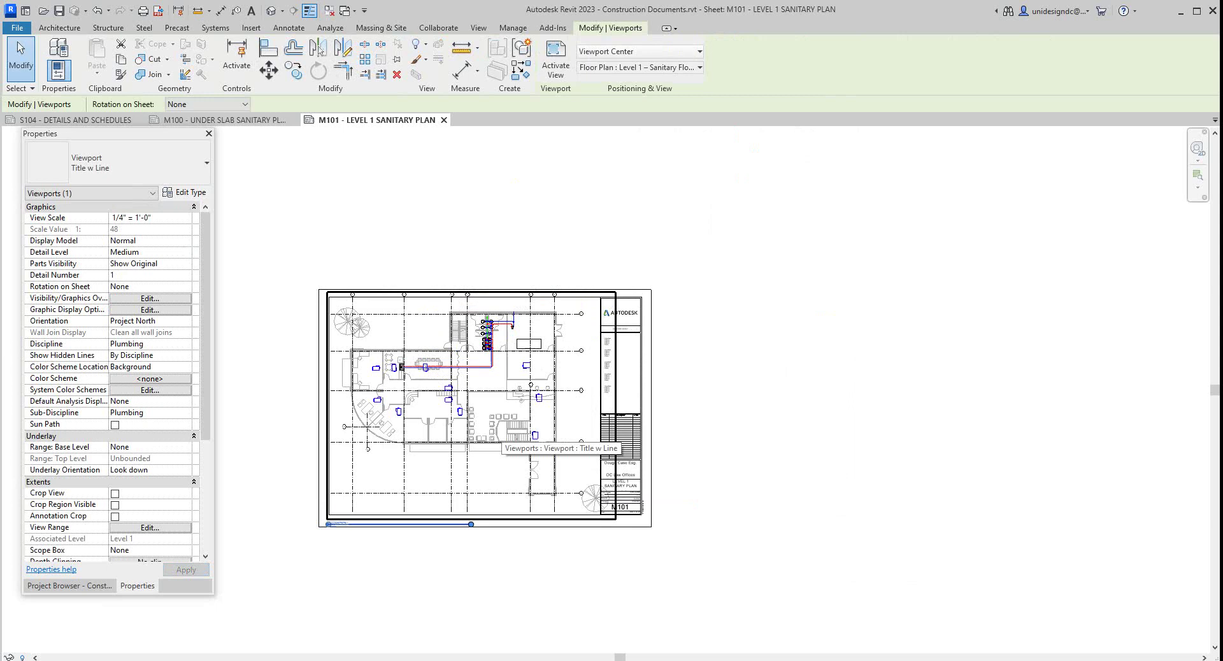
pyautogui.moveTo(500, 430); pyautogui.dragTo(506, 435)
pyautogui.press('Escape')
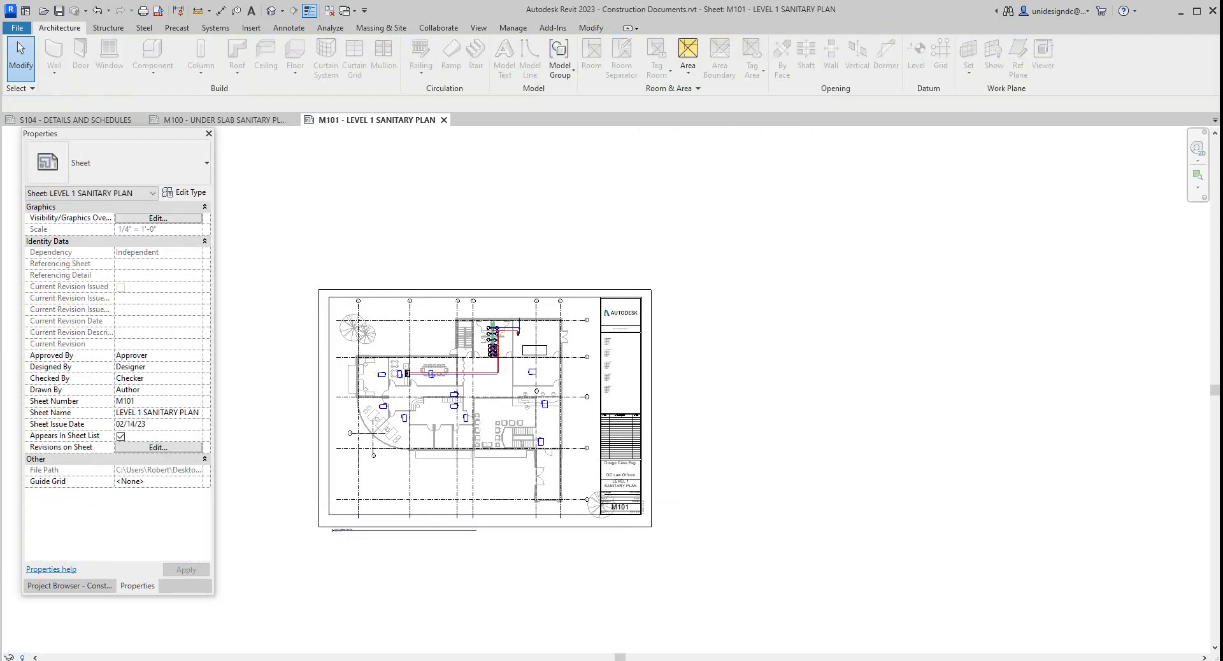
# Step: Move the Level 1 sanitary plan's view title up inside the lower border of sheet M101
pyautogui.scroll(2, 487, 573)
pyautogui.moveTo(486, 573); pyautogui.dragTo(577, 560, button='middle')
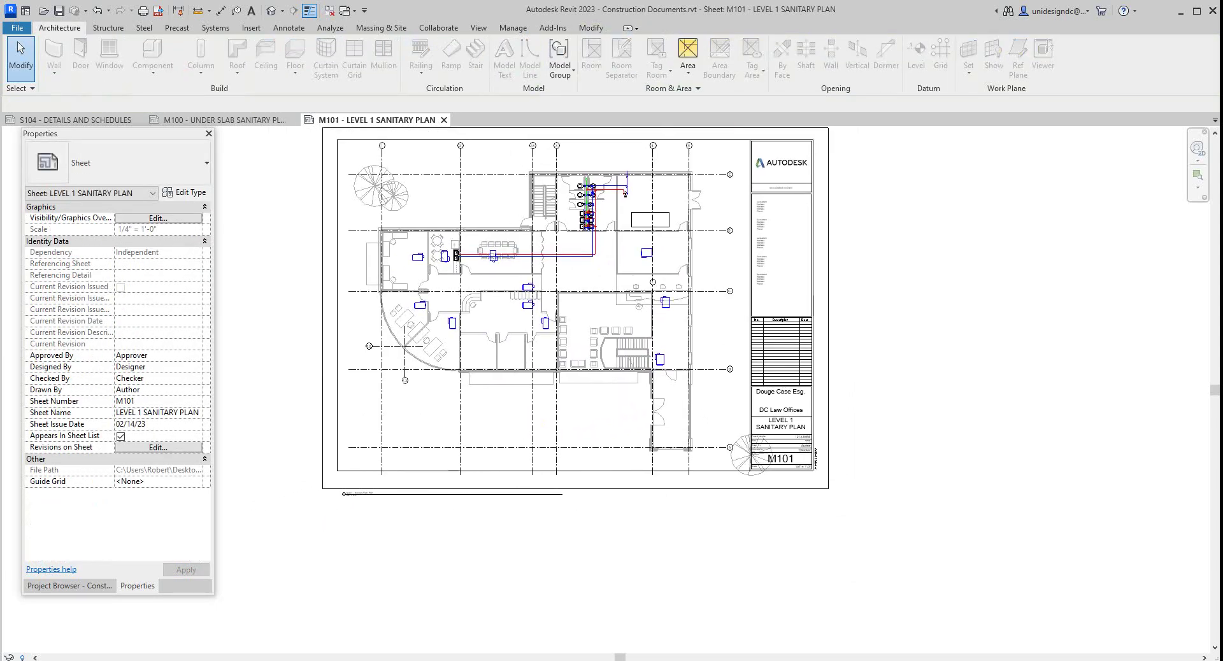
pyautogui.moveTo(462, 494); pyautogui.dragTo(462, 479)
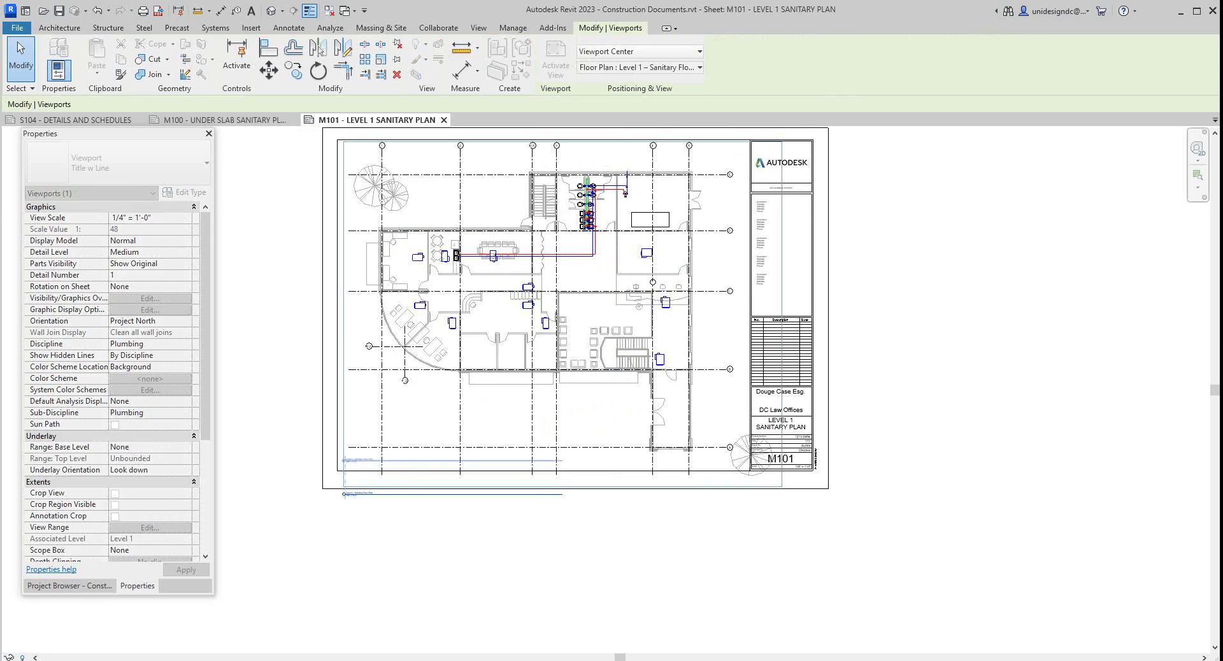
# Step: Shorten the title line of the Level 1 sanitary plan's viewport on sheet M101 and deselect the viewport
pyautogui.press('Escape')
pyautogui.click(625, 193)
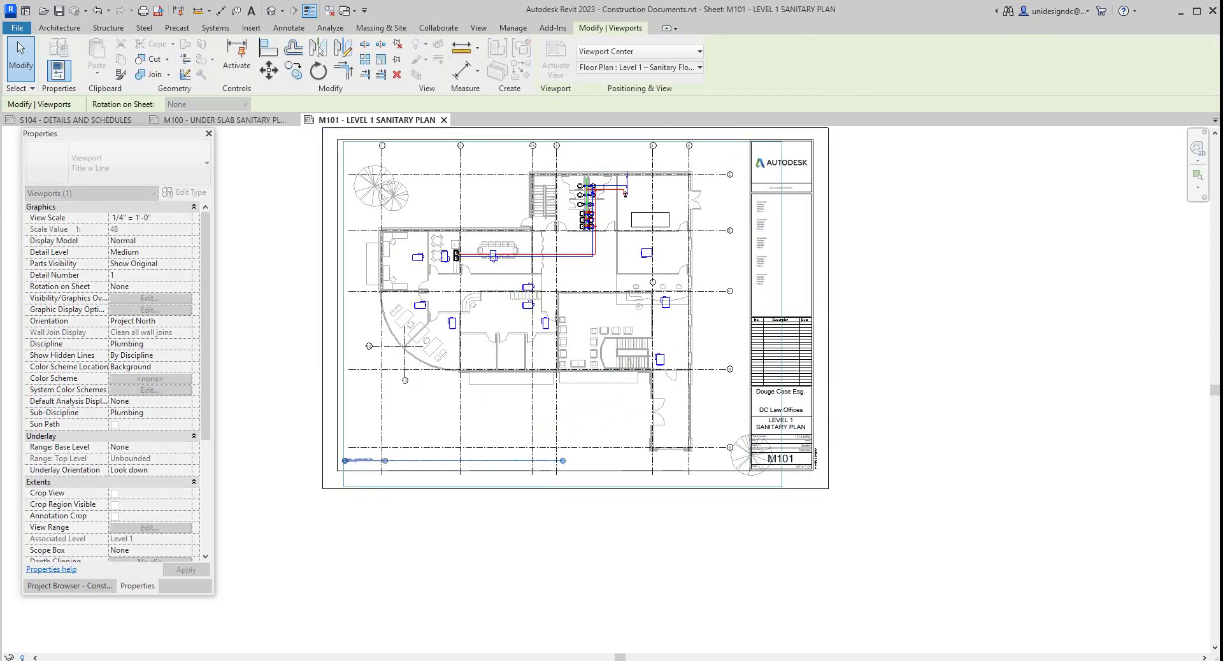
pyautogui.moveTo(381, 460); pyautogui.dragTo(388, 461)
pyautogui.click(401, 543)
pyautogui.scroll(-3, 402, 544)
pyautogui.scroll(5, 427, 384)
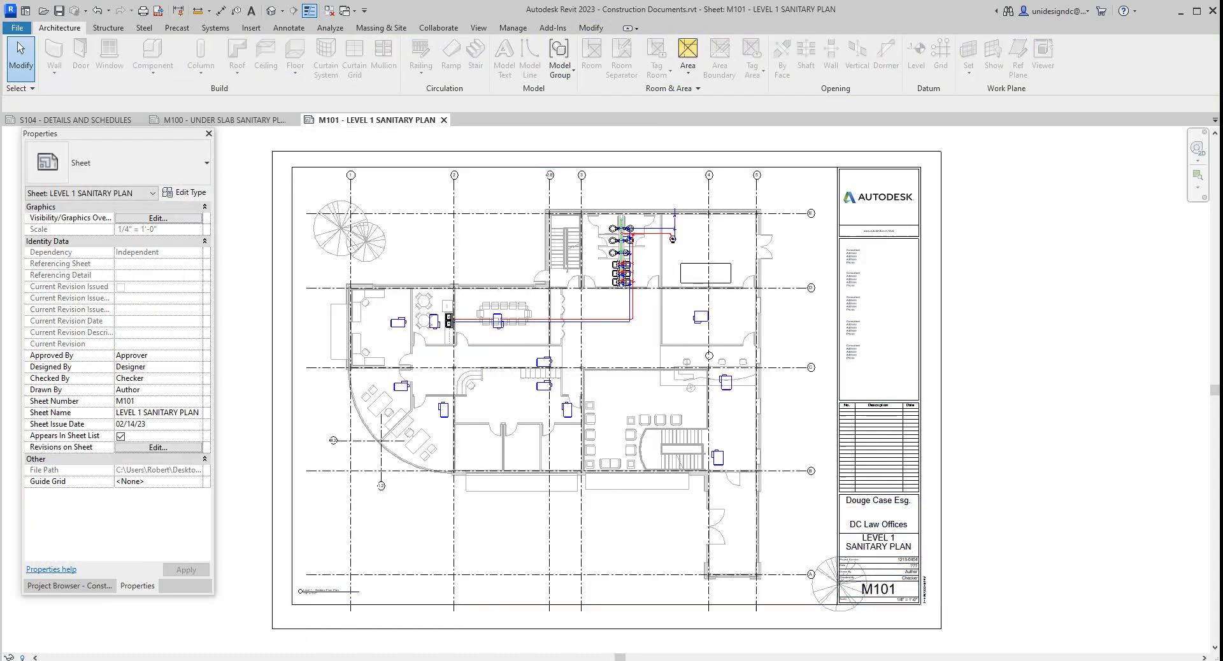
# Step: Check the guide grid choices for sheet M101, keep the setting at <None>, and inspect the sheet layout
pyautogui.click(197, 483)
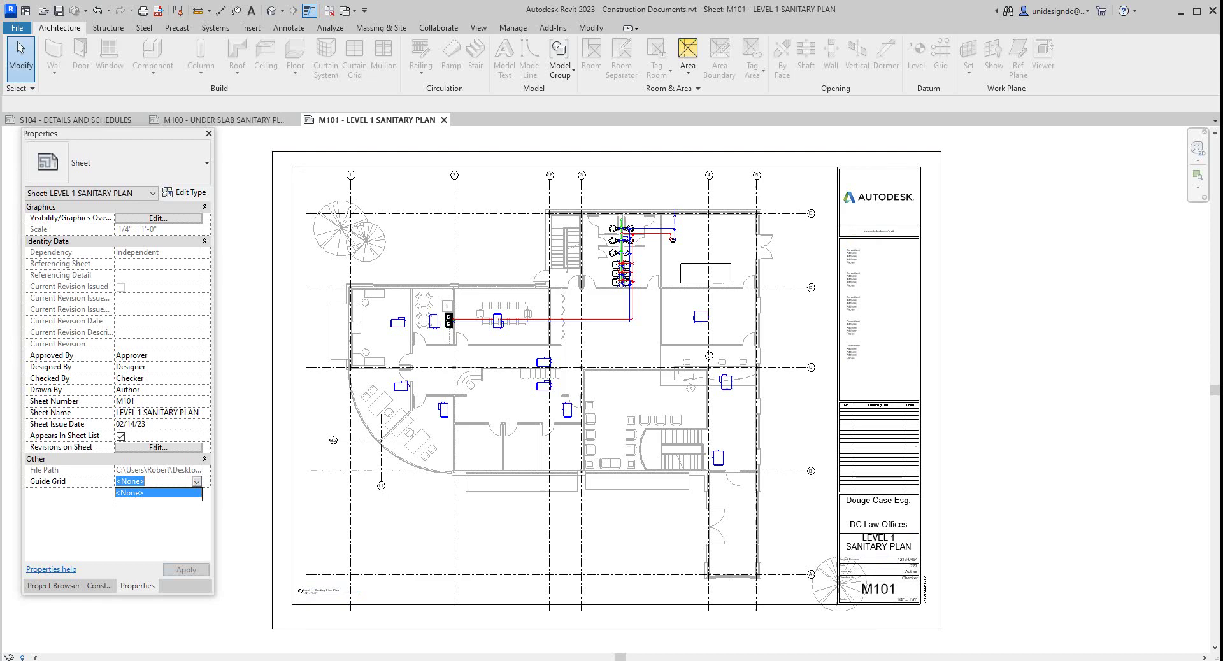
pyautogui.click(158, 494)
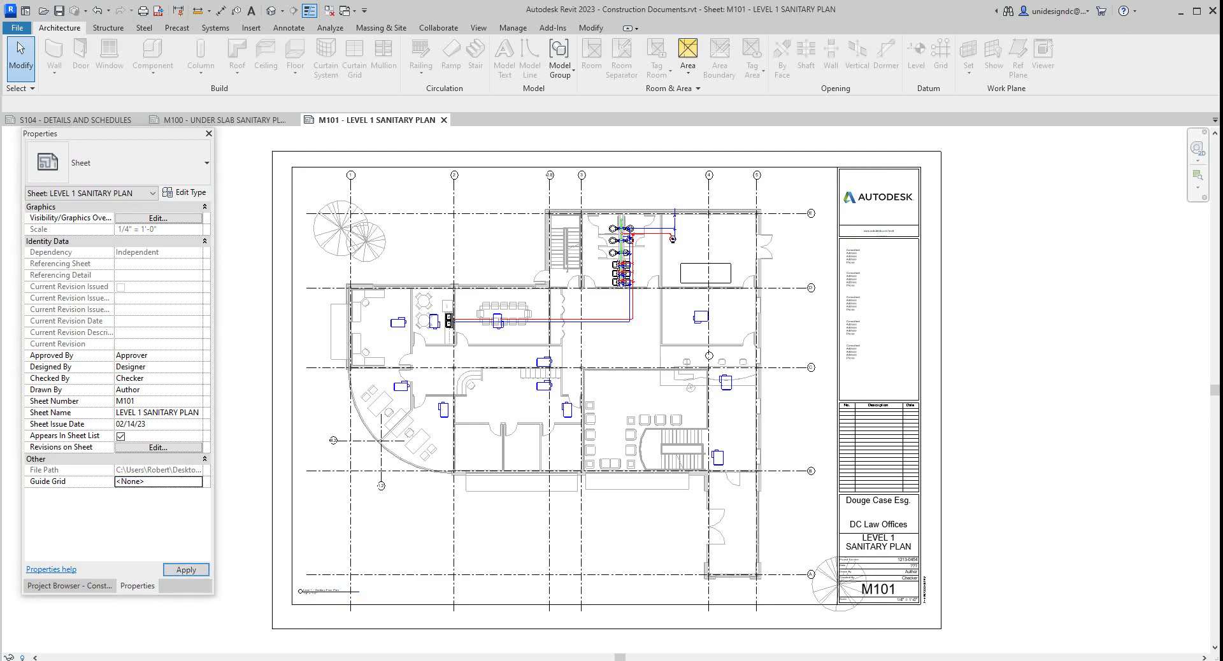
pyautogui.press('Return')
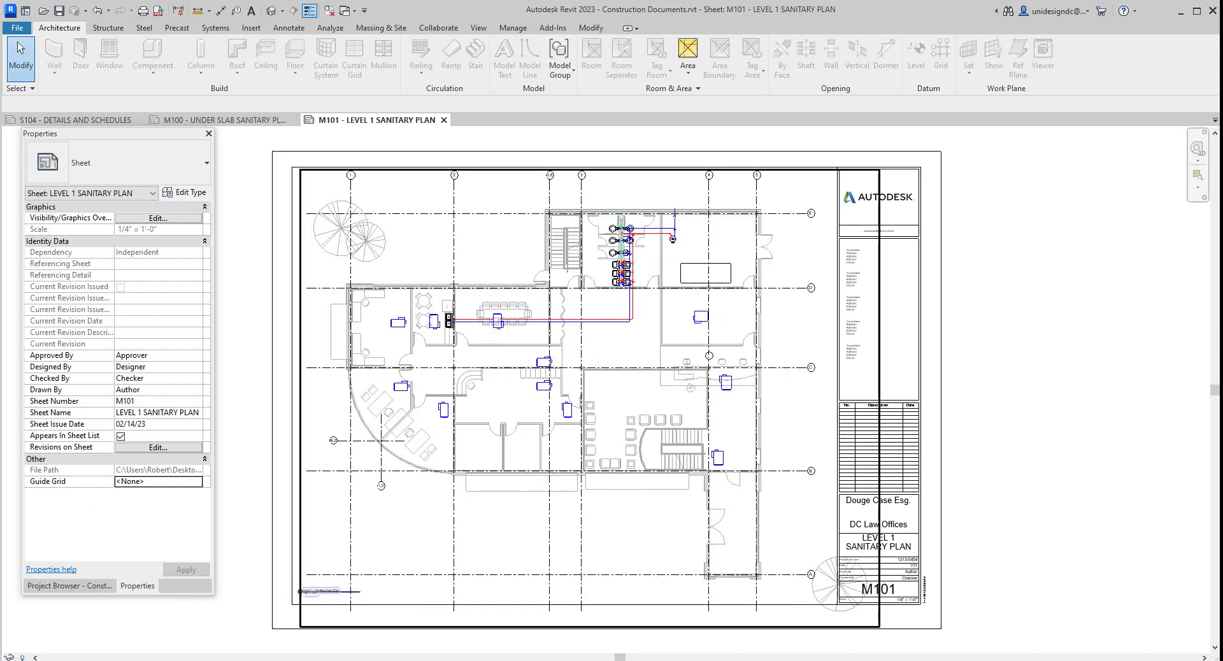
pyautogui.scroll(3, 875, 558)
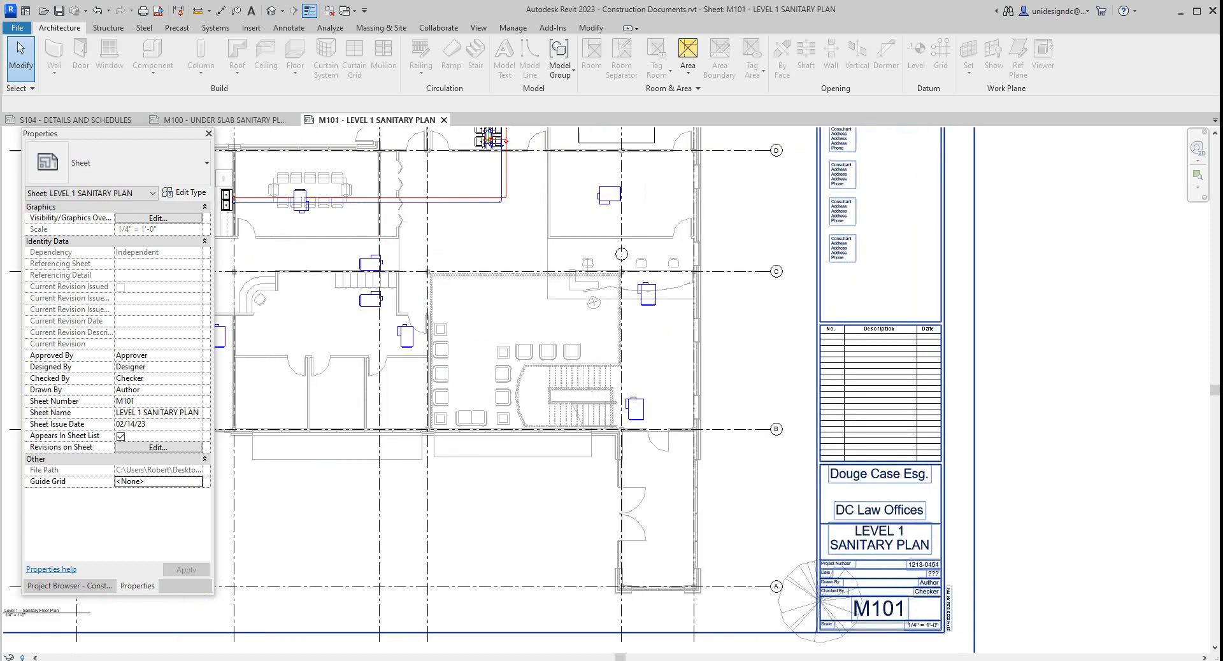
pyautogui.scroll(-4, 877, 556)
pyautogui.scroll(-2, 877, 484)
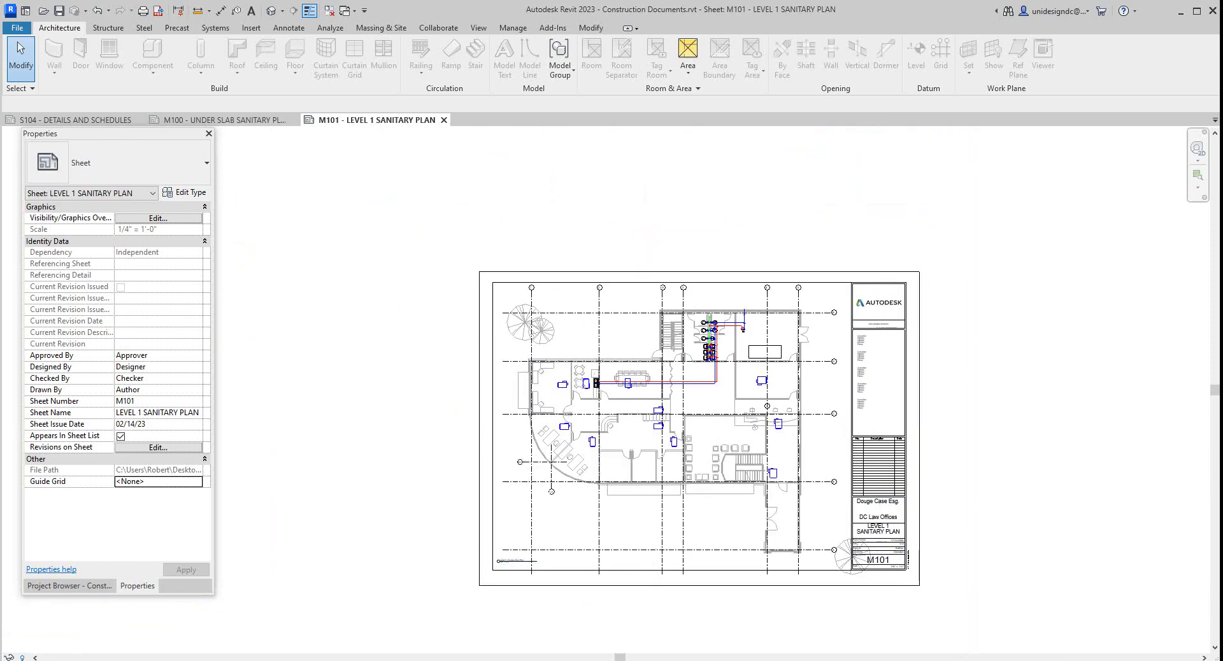
# Step: Create a new sheet with the E1 30 x 42 Horizontal titleblock
pyautogui.click(69, 585)
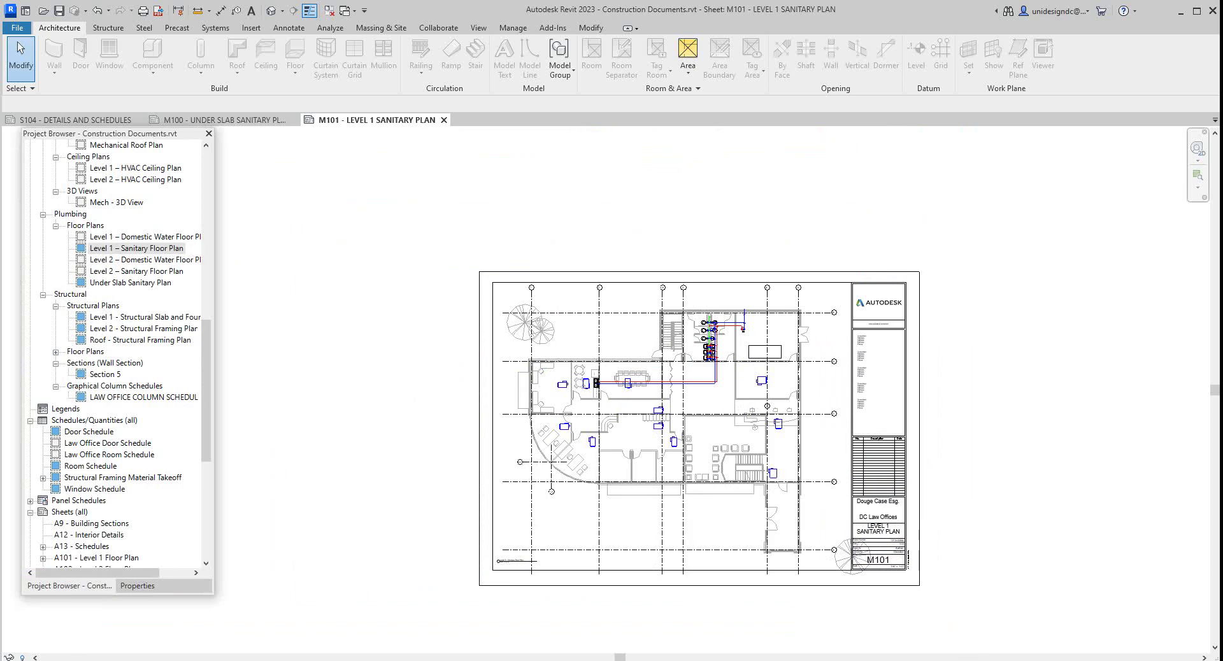
pyautogui.scroll(-2, 115, 351)
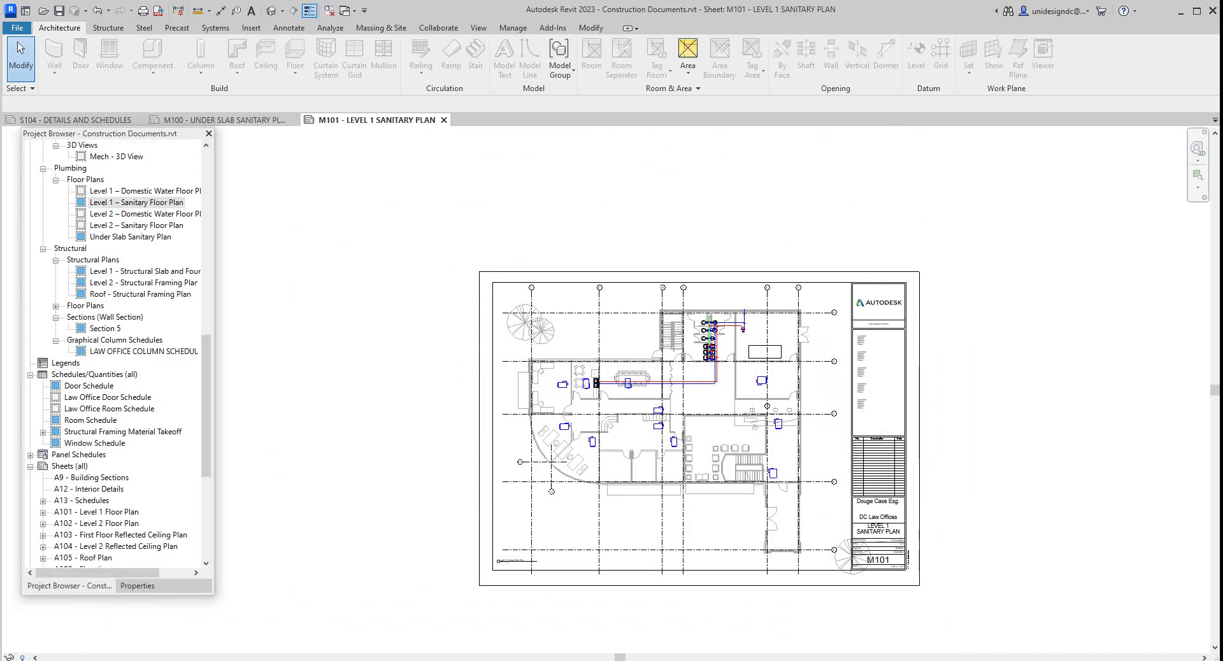
pyautogui.rightClick(69, 466)
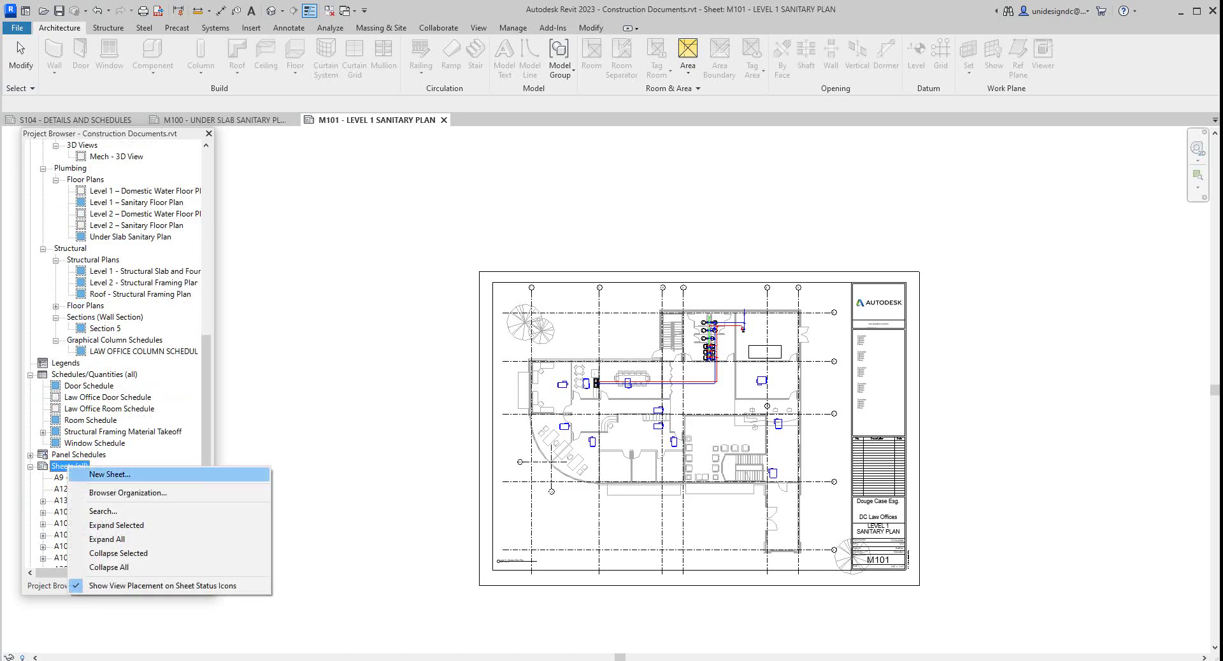
pyautogui.click(94, 472)
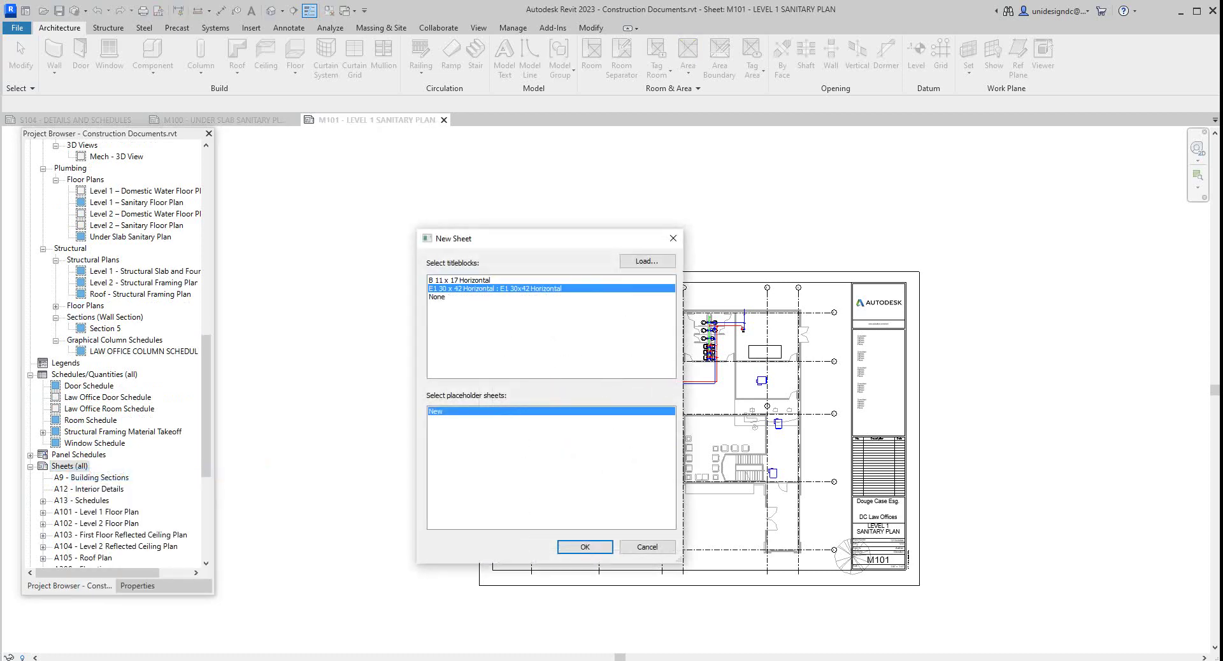
pyautogui.click(585, 547)
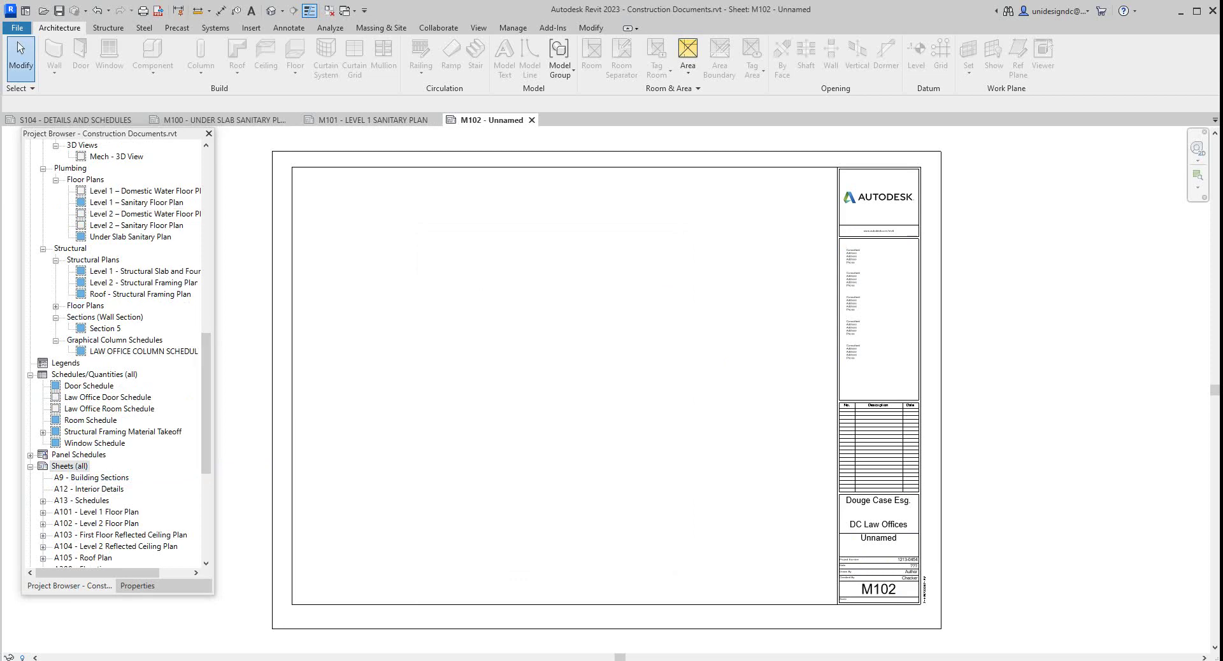
# Step: Place the plumbing view Level 2 – Sanitary Floor Plan on the new sheet M102
pyautogui.click(137, 225)
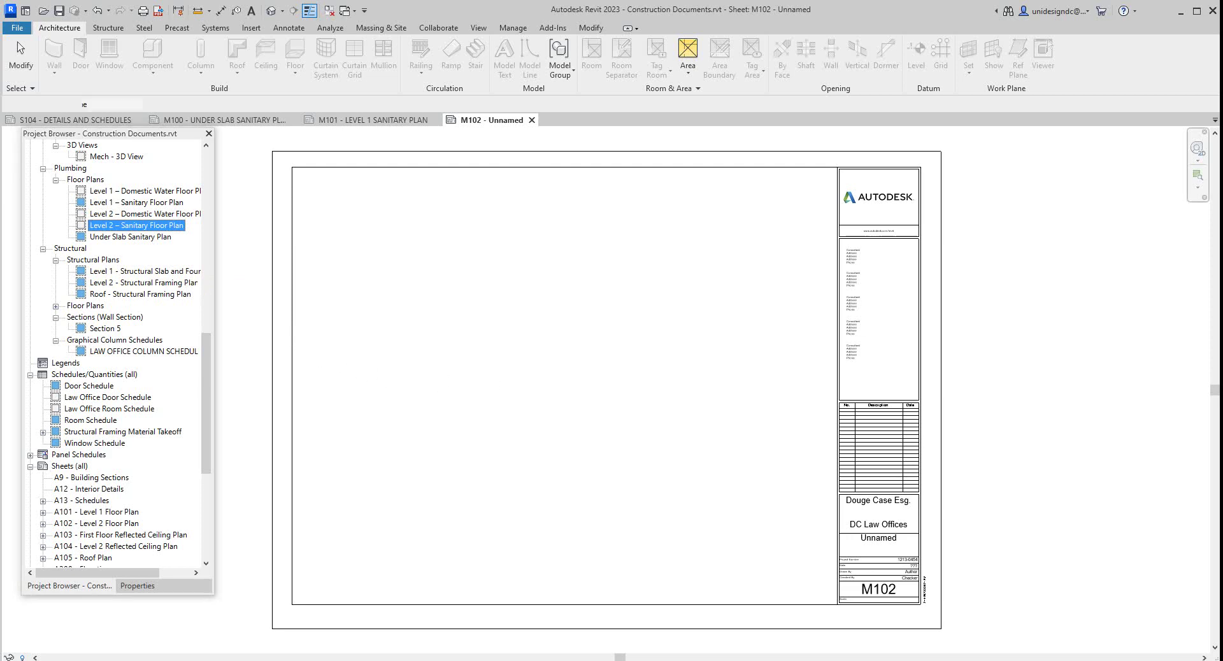
pyautogui.moveTo(137, 225); pyautogui.dragTo(548, 376)
pyautogui.click(597, 369)
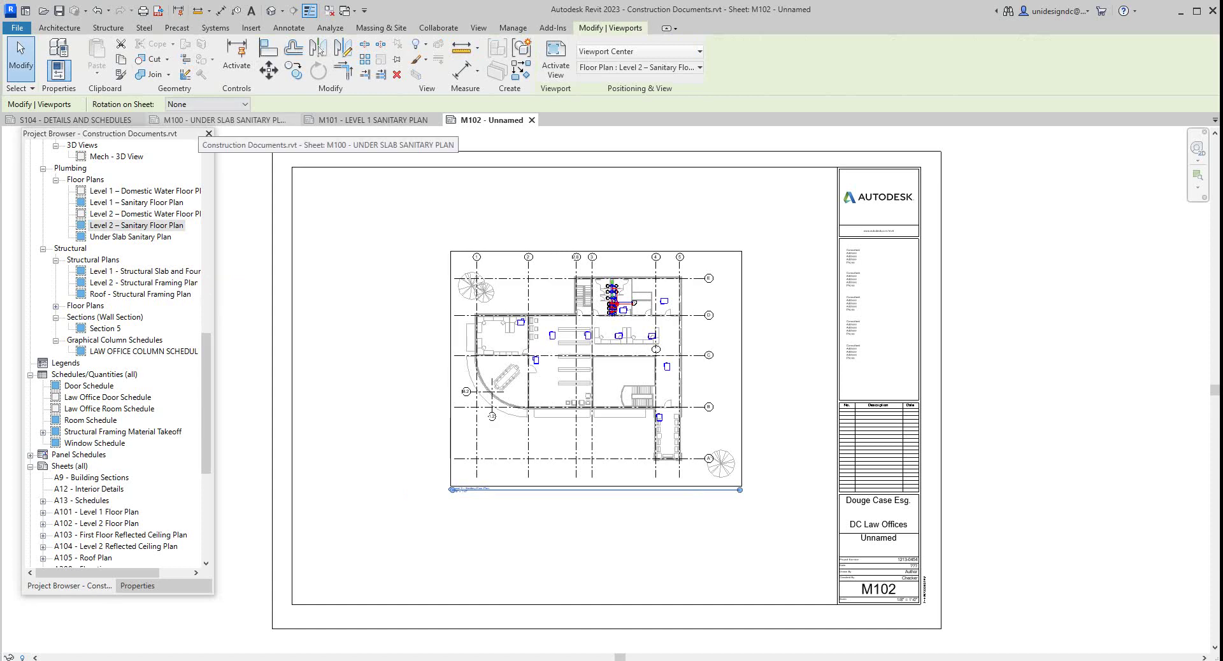
# Step: Set the view scale of the Level 2 – Sanitary Floor Plan viewport to 1/4" = 1'-0"
pyautogui.click(137, 586)
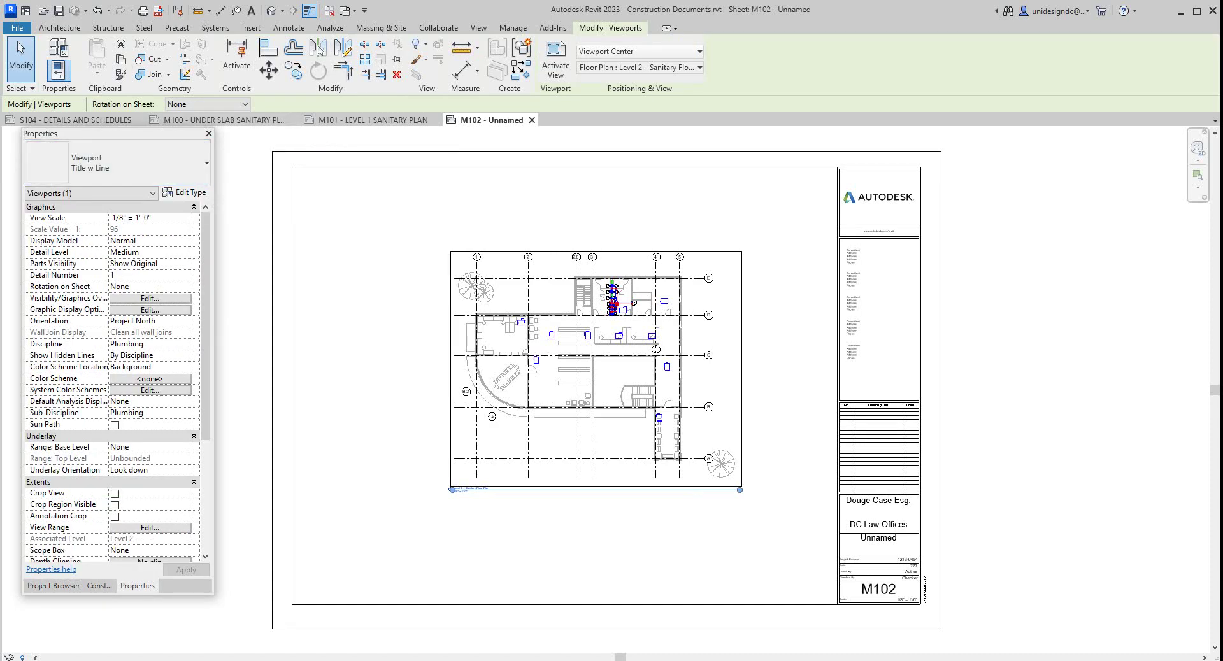
pyautogui.click(185, 217)
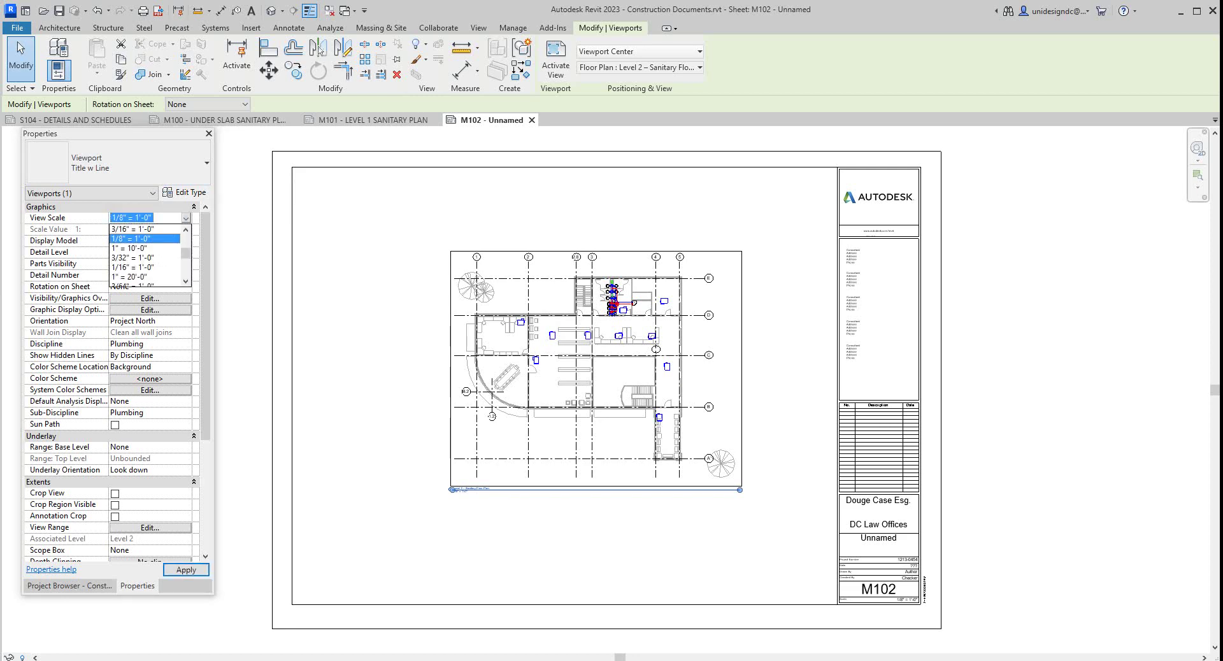
pyautogui.scroll(-4, 146, 255)
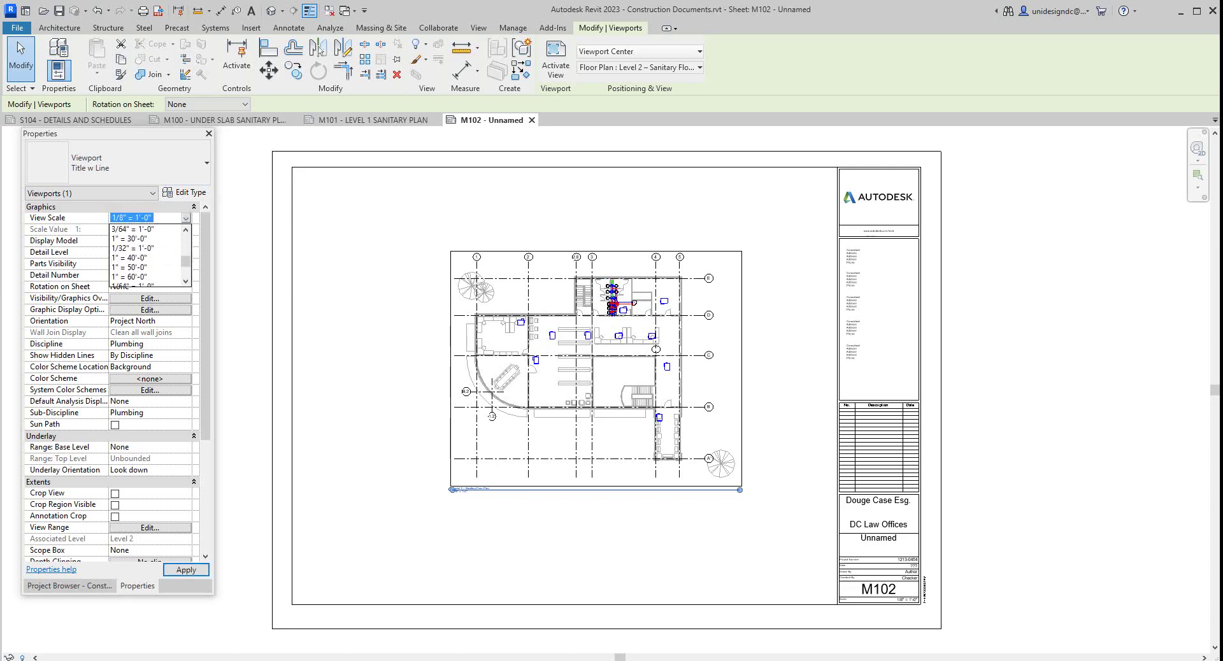
pyautogui.scroll(4, 147, 255)
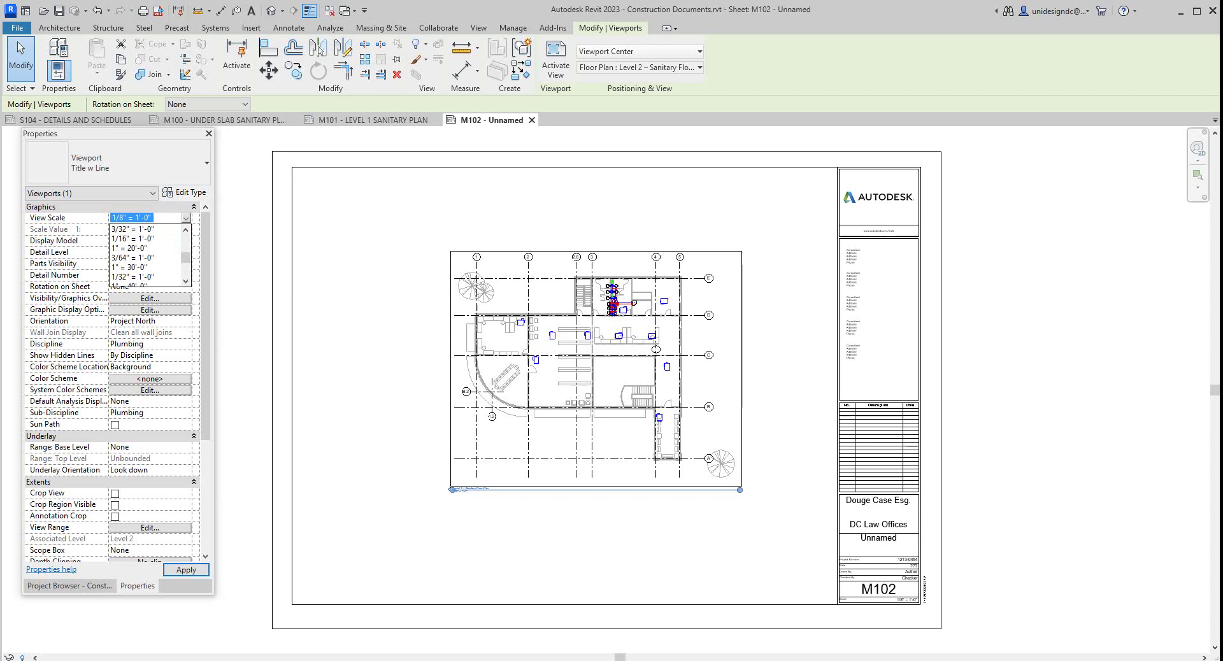
pyautogui.scroll(1, 147, 255)
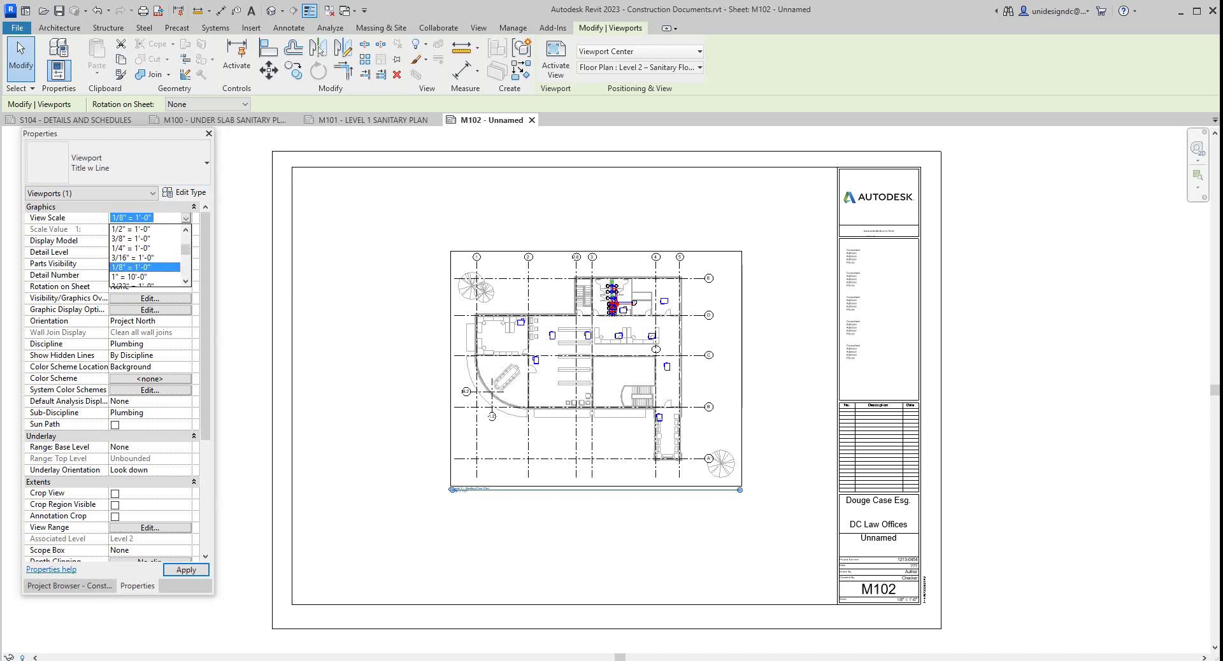
pyautogui.click(146, 248)
pyautogui.press('Return')
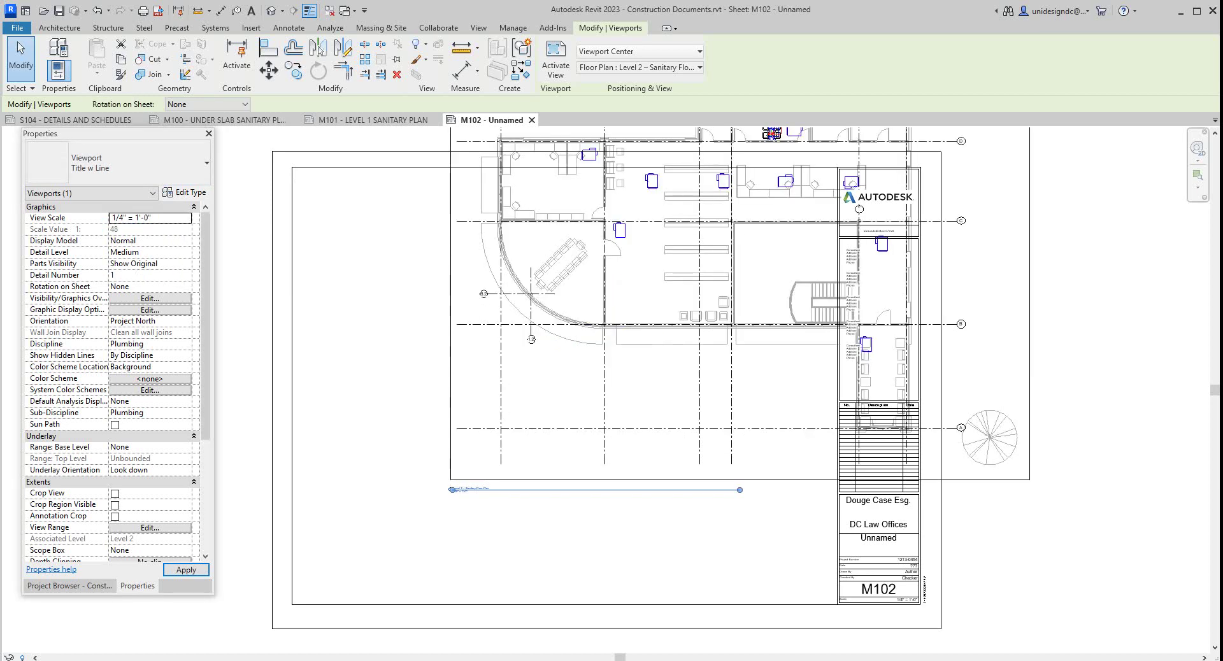
# Step: Move the Level 2 sanitary plan viewport down and to the left so the plan fits within sheet M102's drawing area
pyautogui.scroll(-3, 597, 482)
pyautogui.press('Escape')
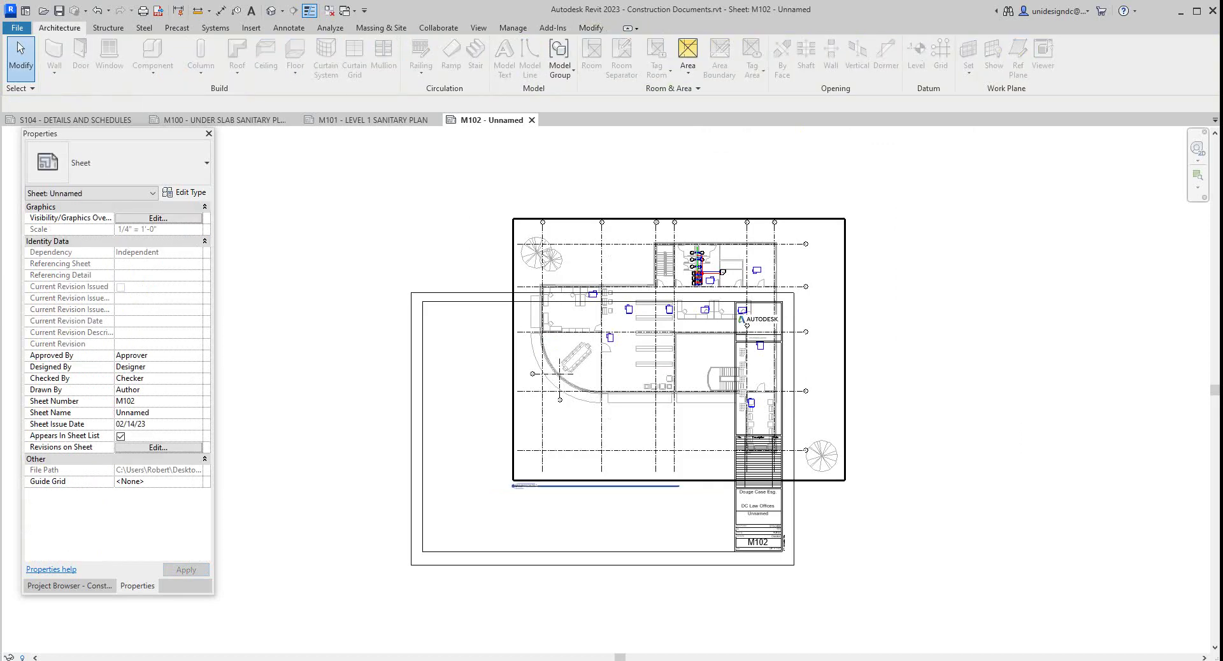
pyautogui.moveTo(637, 420); pyautogui.dragTo(554, 501)
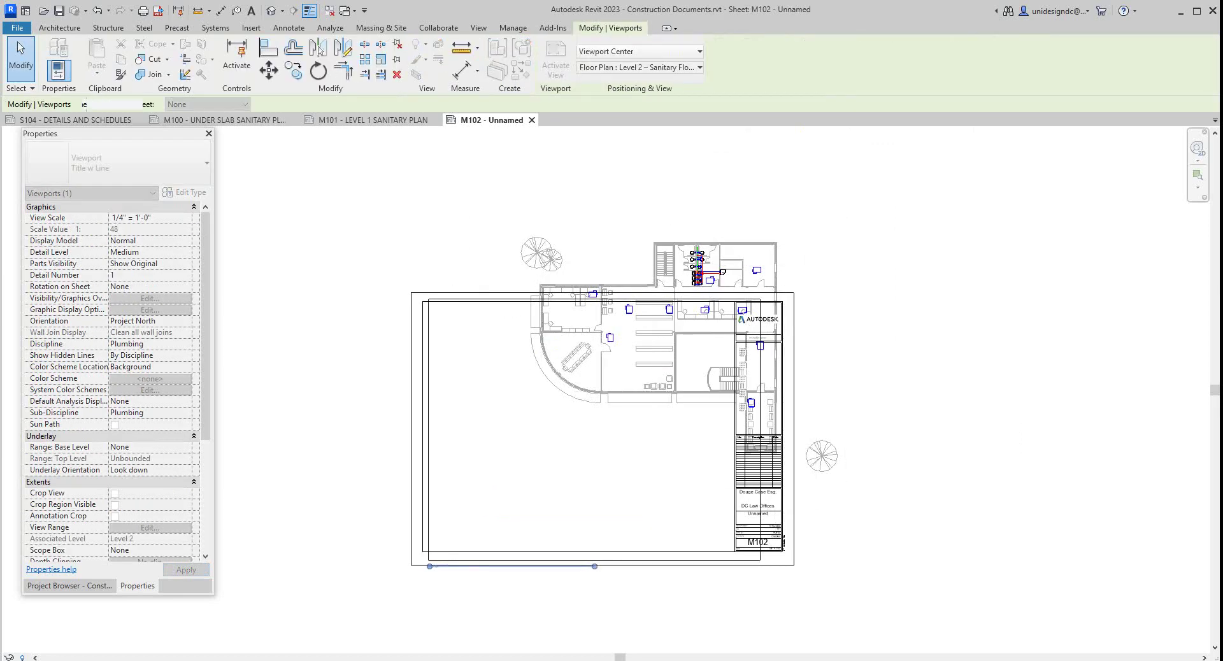
pyautogui.scroll(2, 688, 554)
pyautogui.scroll(-3, 823, 559)
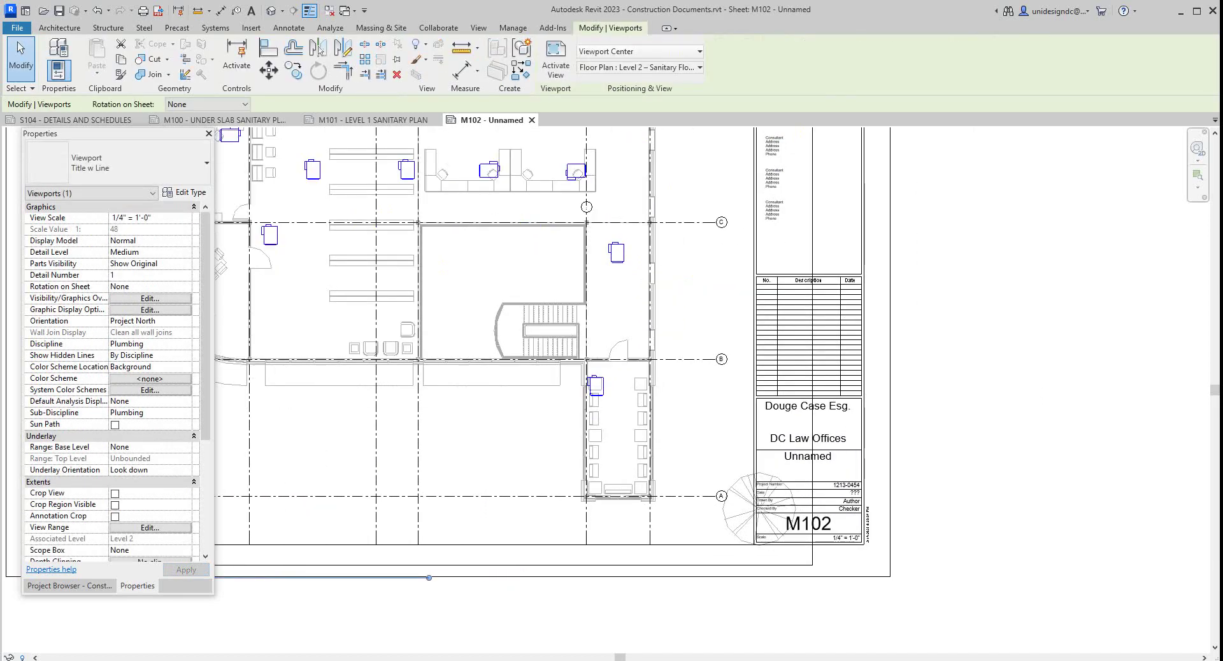
pyautogui.scroll(-8, 112, 383)
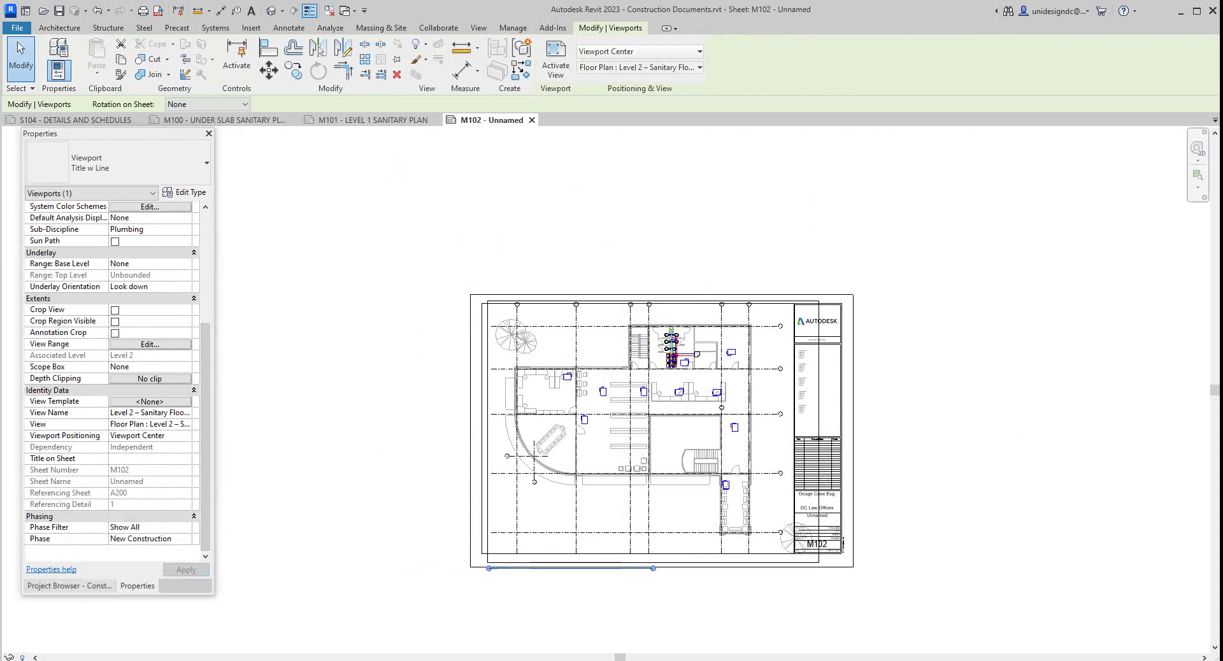
# Step: Rename sheet M102 to LEVEL 2 SANITARY PLAN, keeping its sheet number
pyautogui.click(69, 586)
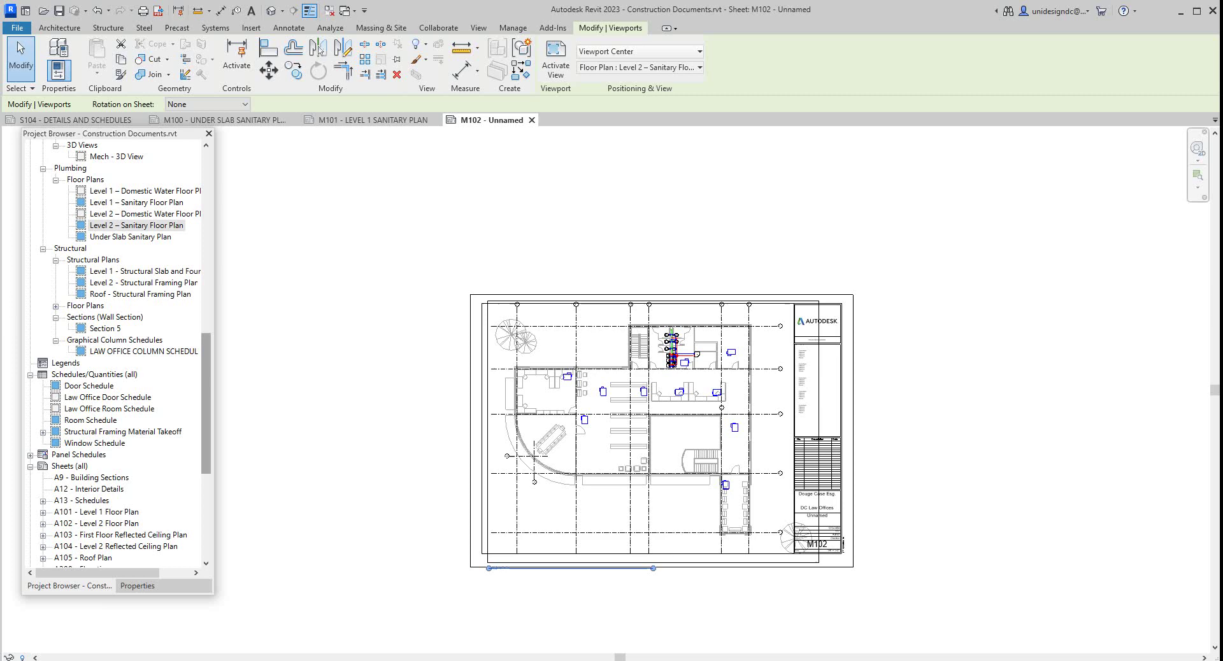
pyautogui.scroll(-7, 115, 351)
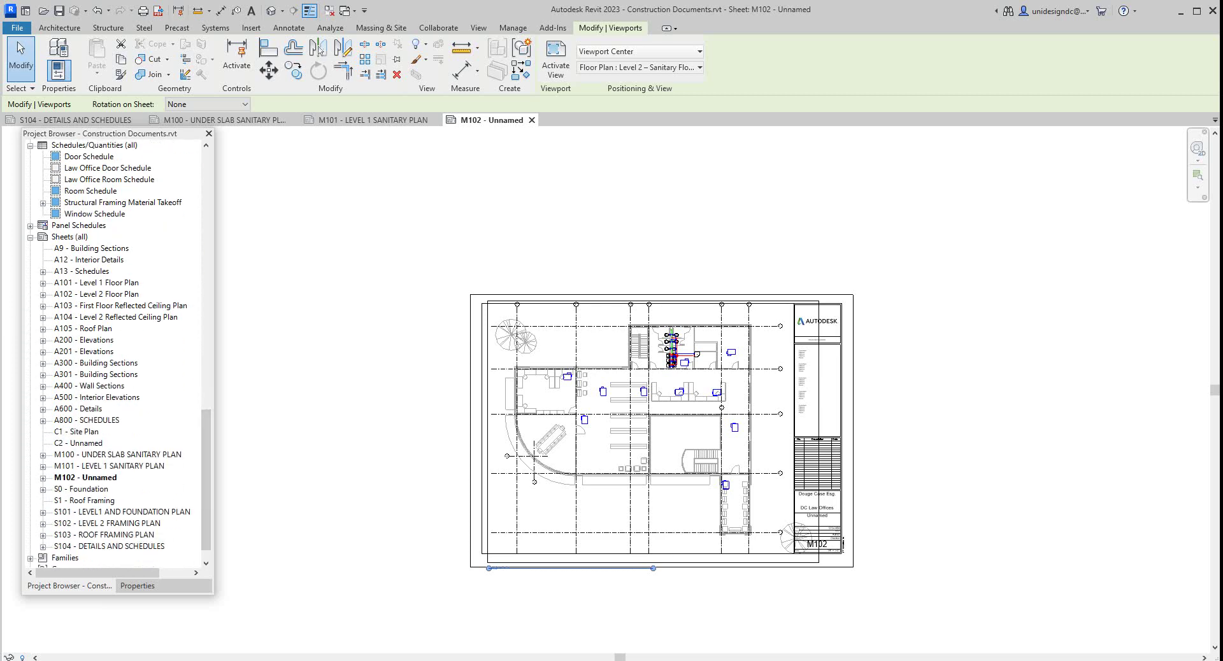
pyautogui.rightClick(99, 478)
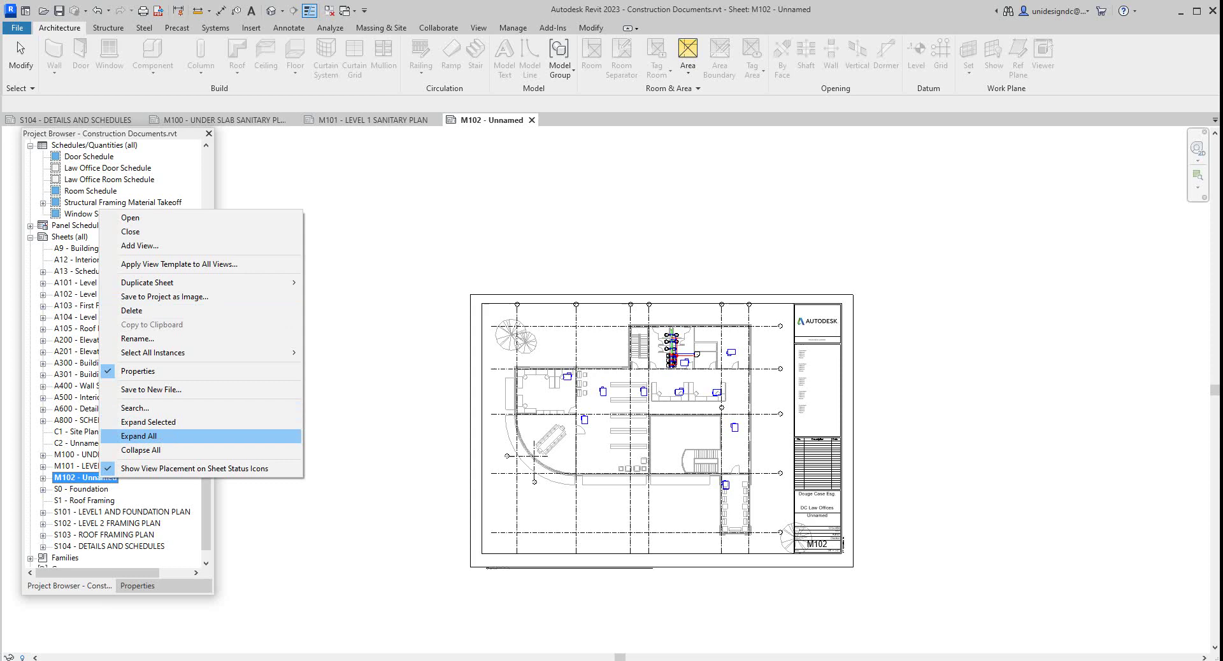
pyautogui.click(138, 338)
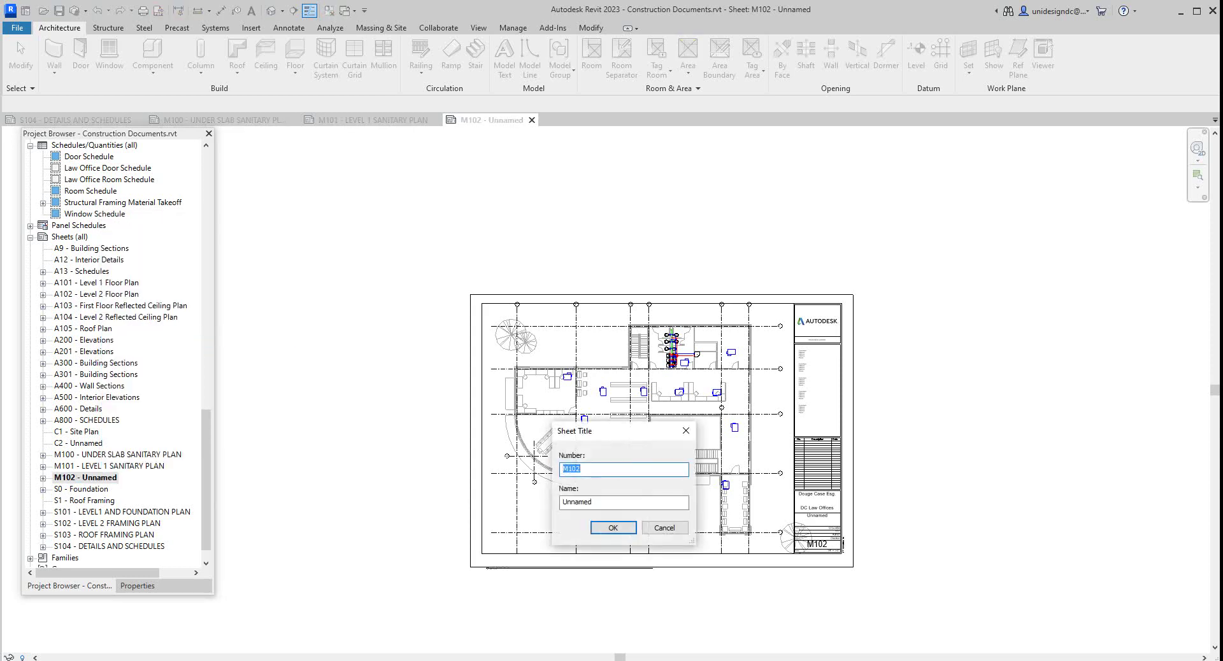
pyautogui.press('Tab')
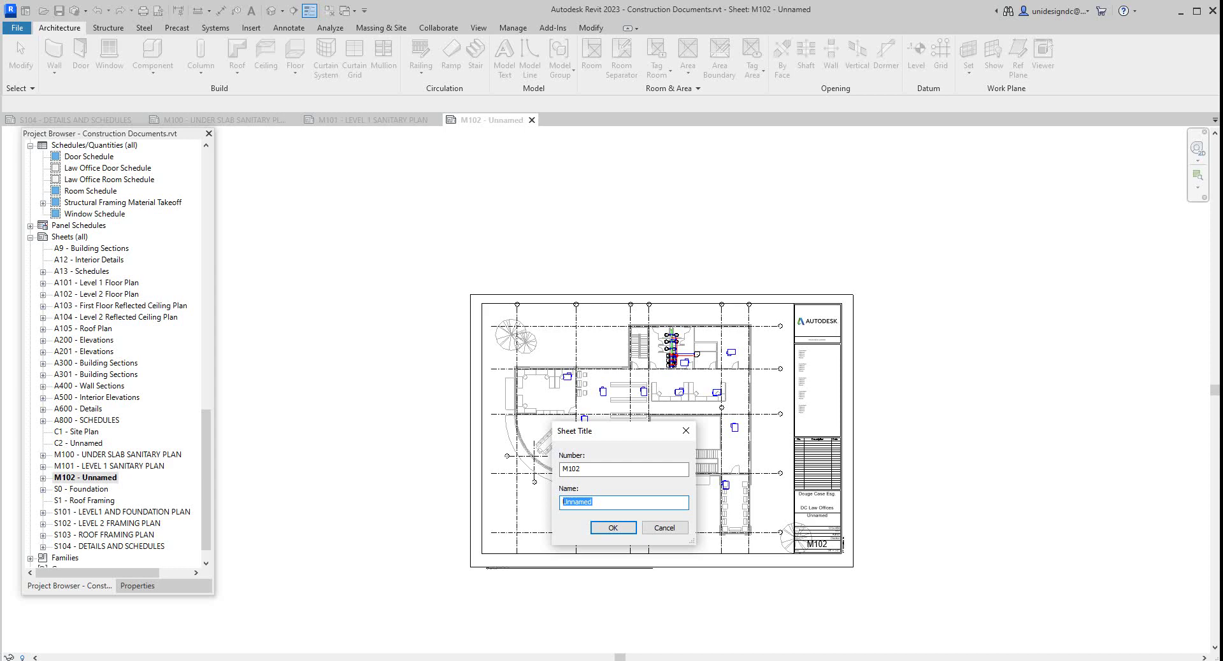
pyautogui.write('LEVEL 2 SANITARY PLAN')
pyautogui.press('Return')
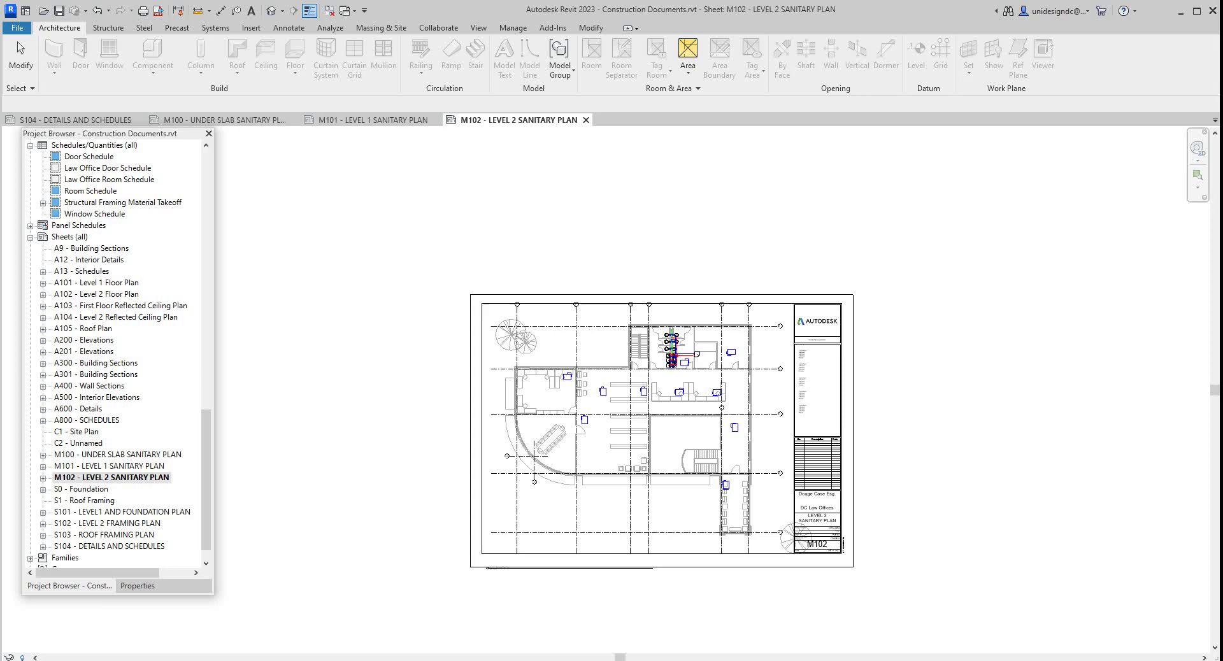
pyautogui.scroll(5, 206, 477)
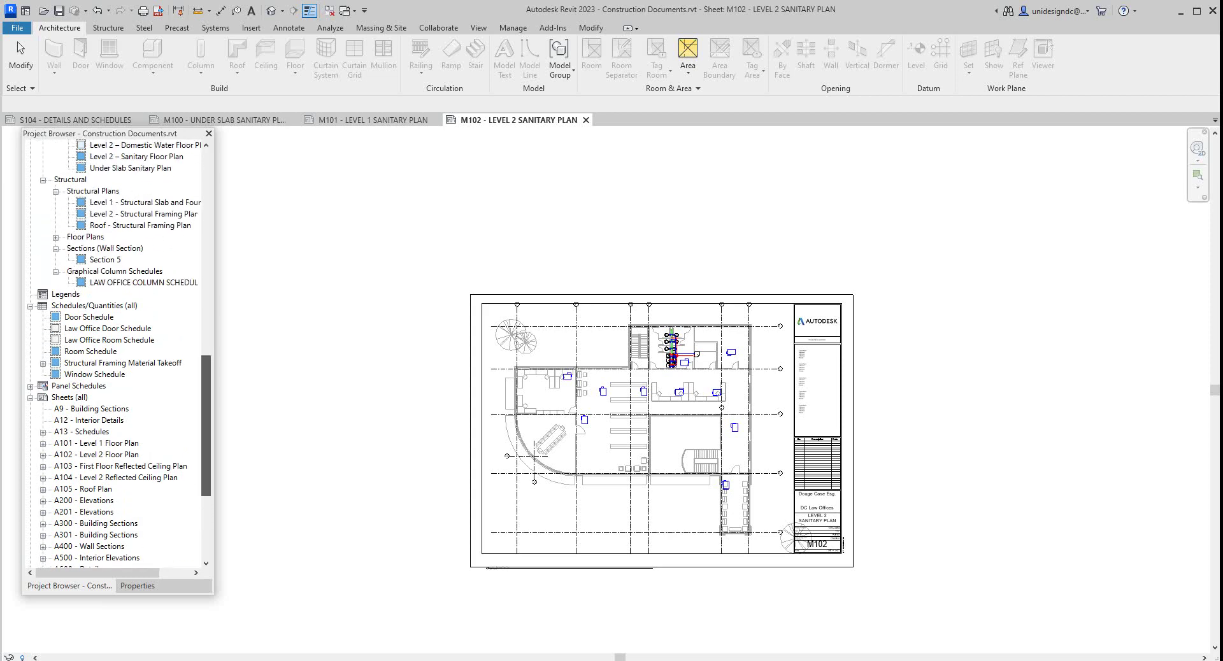
pyautogui.scroll(3, 206, 446)
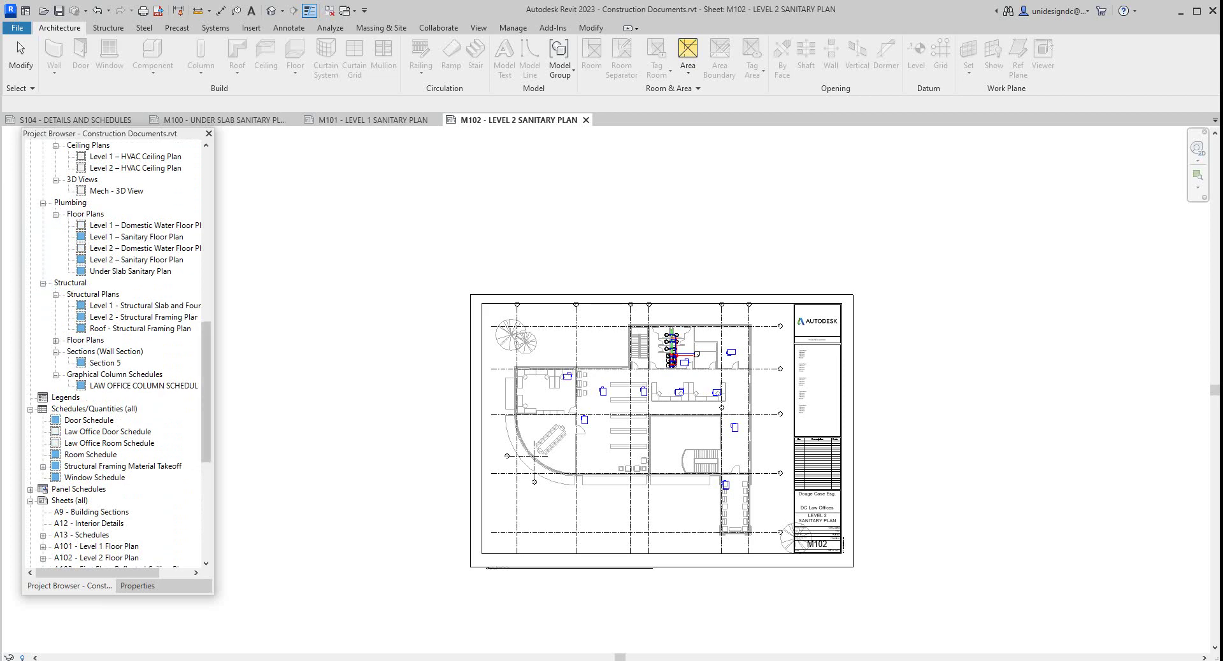
pyautogui.scroll(3, 734, 486)
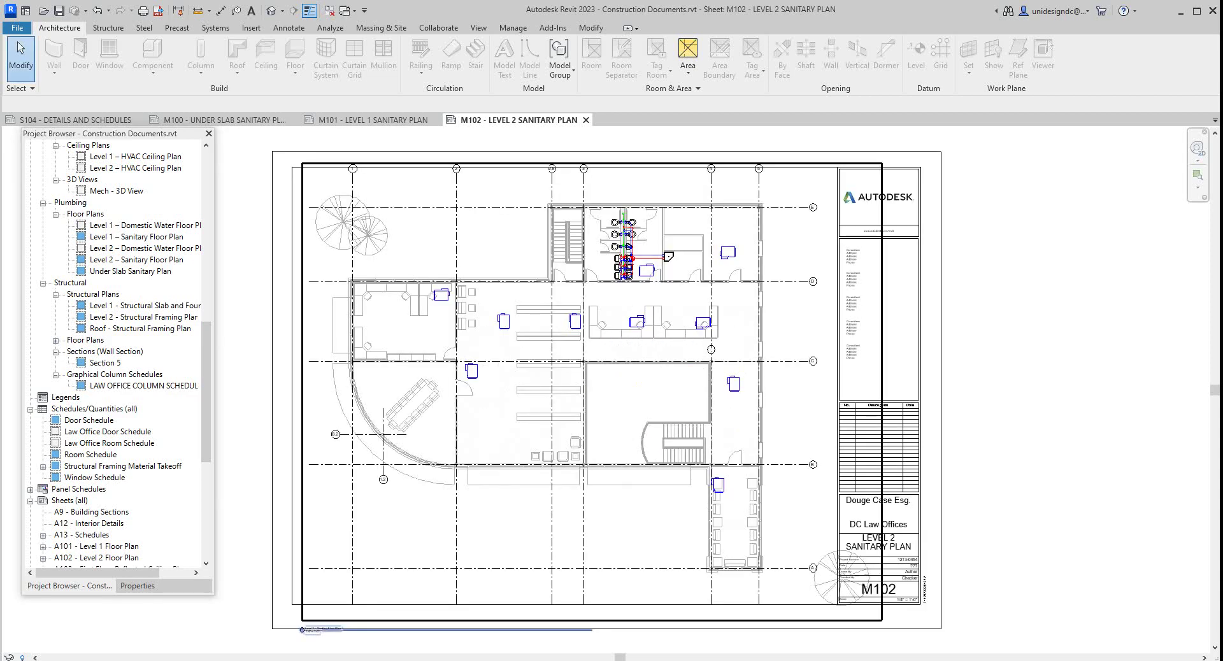
pyautogui.moveTo(735, 486)
pyautogui.mouseDown()
pyautogui.moveTo(735, 501)
pyautogui.moveTo(734, 485)
pyautogui.mouseUp()
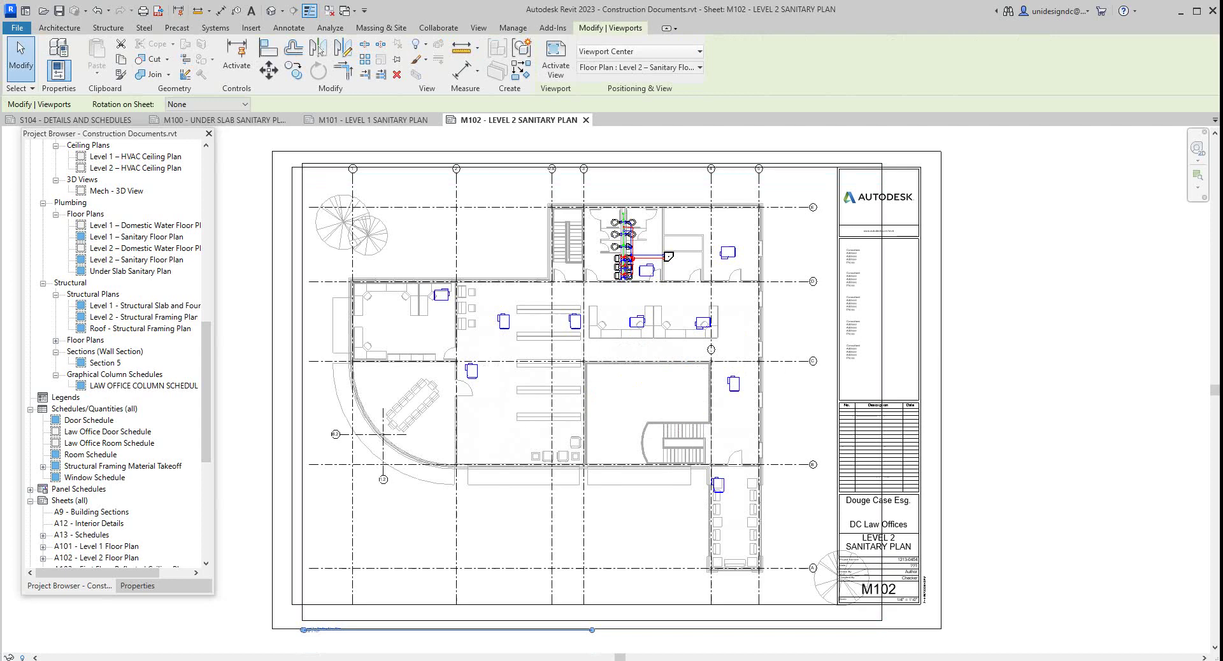
pyautogui.click(1062, 395)
pyautogui.scroll(-3, 1063, 394)
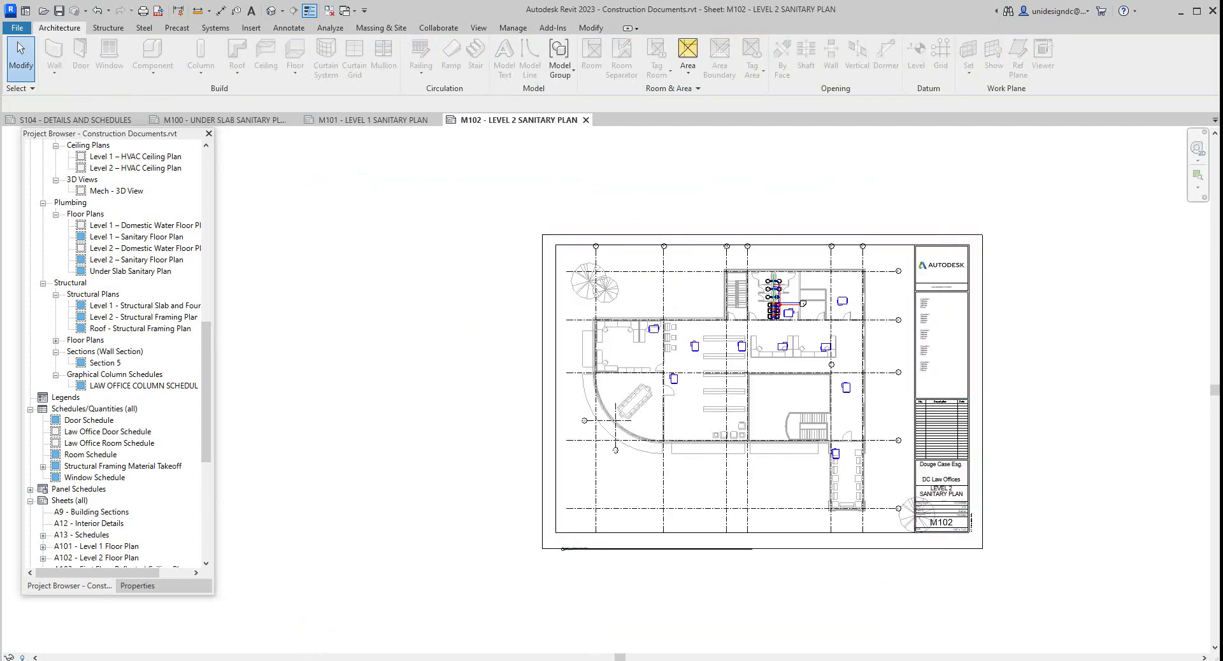
# Step: Move the view title on sheet M102 up inside the border and shorten its title line to the length of the text
pyautogui.moveTo(657, 549); pyautogui.dragTo(657, 525)
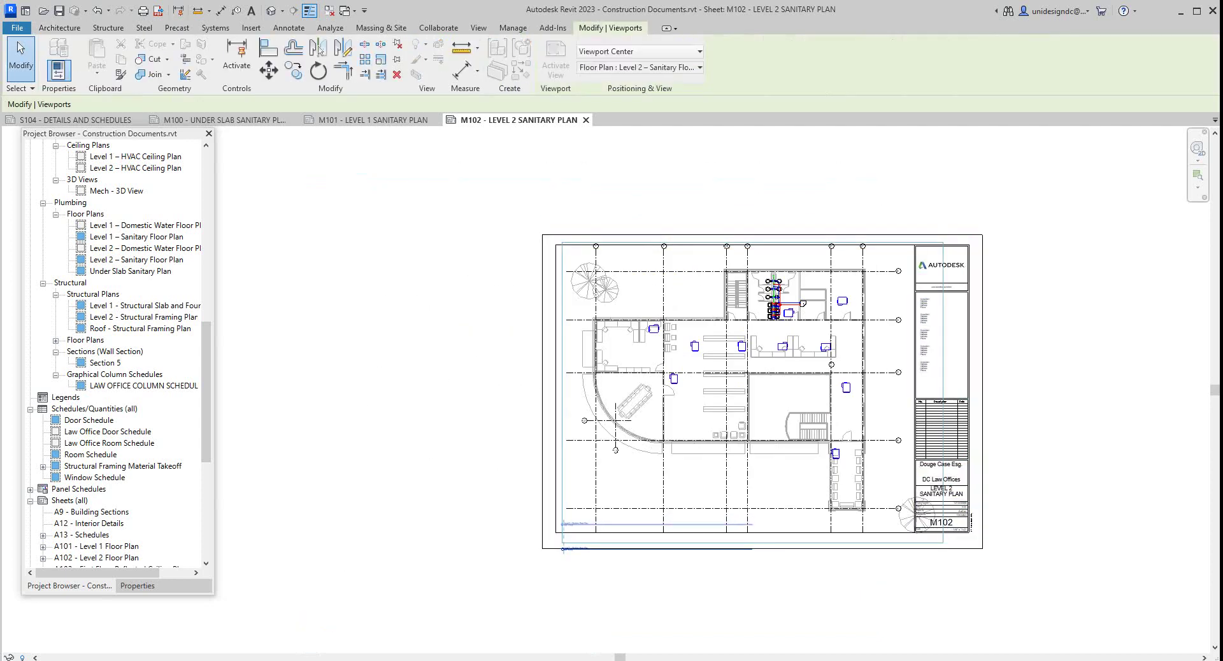
pyautogui.scroll(2, 705, 534)
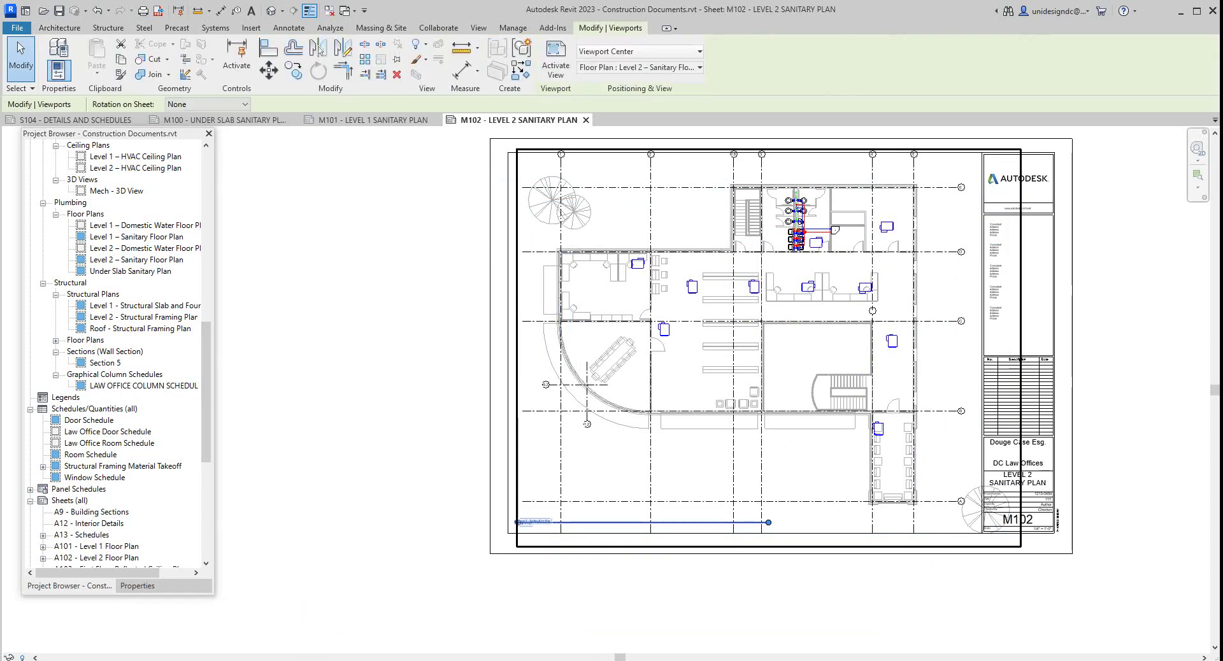
pyautogui.moveTo(769, 522); pyautogui.dragTo(568, 523)
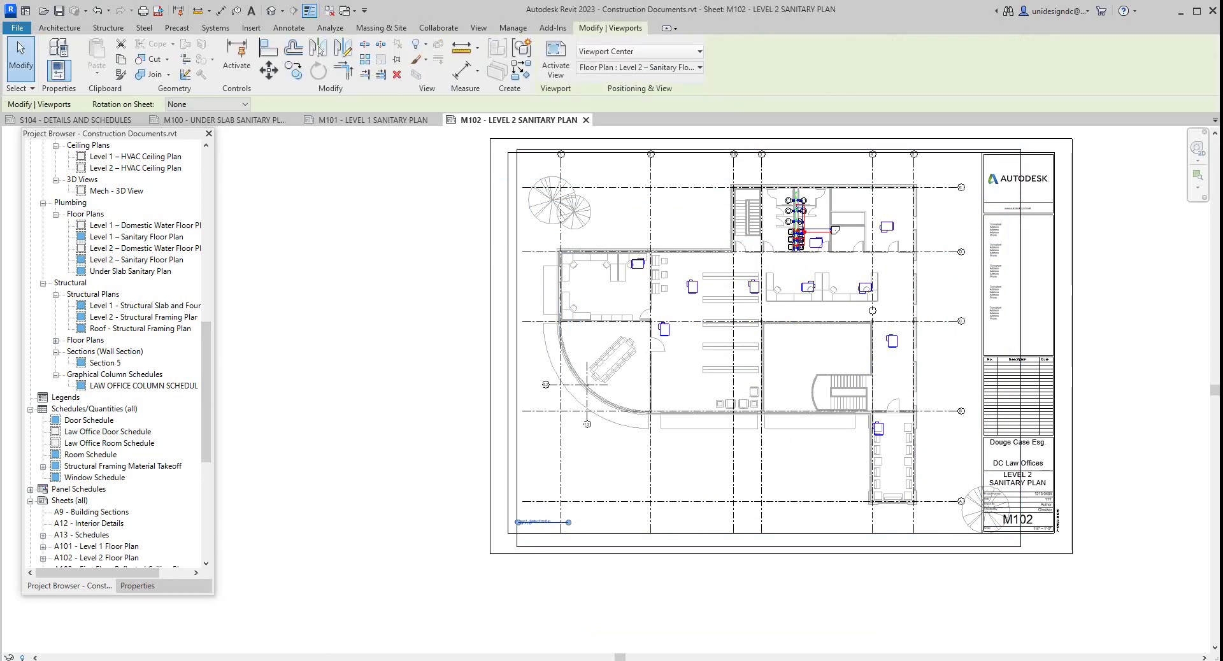
pyautogui.click(537, 587)
pyautogui.scroll(-3, 538, 587)
pyautogui.scroll(4, 819, 481)
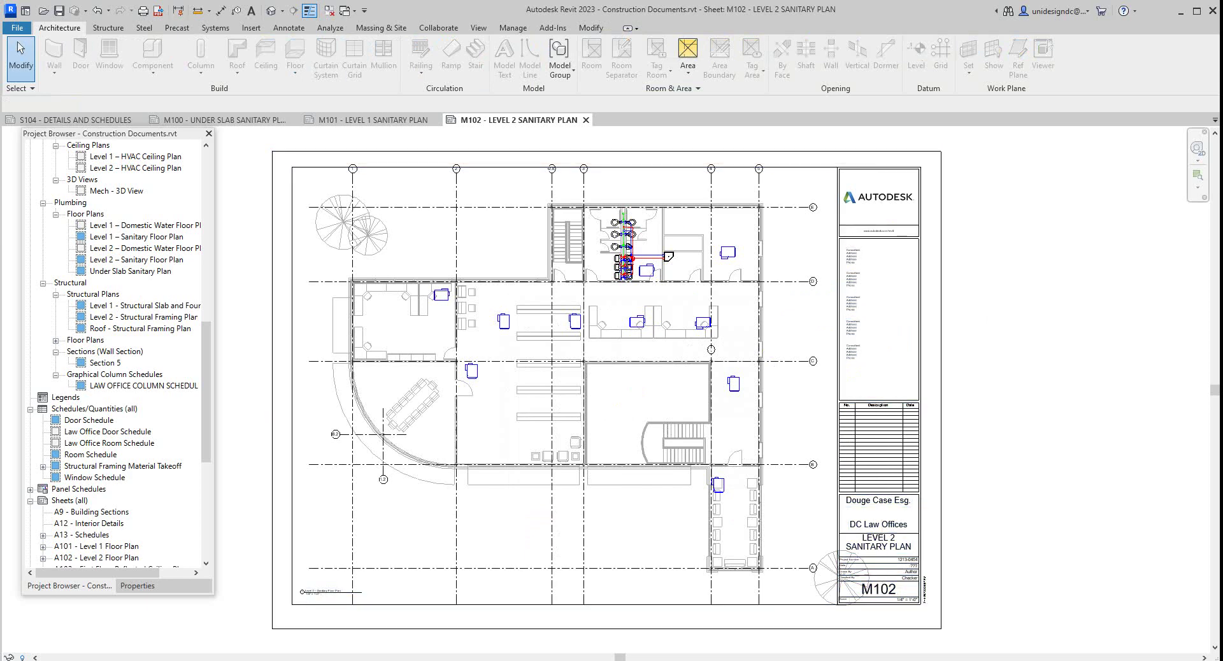
# Step: Create a new sheet using the E1 30 x 42 Horizontal titleblock
pyautogui.scroll(-2, 119, 352)
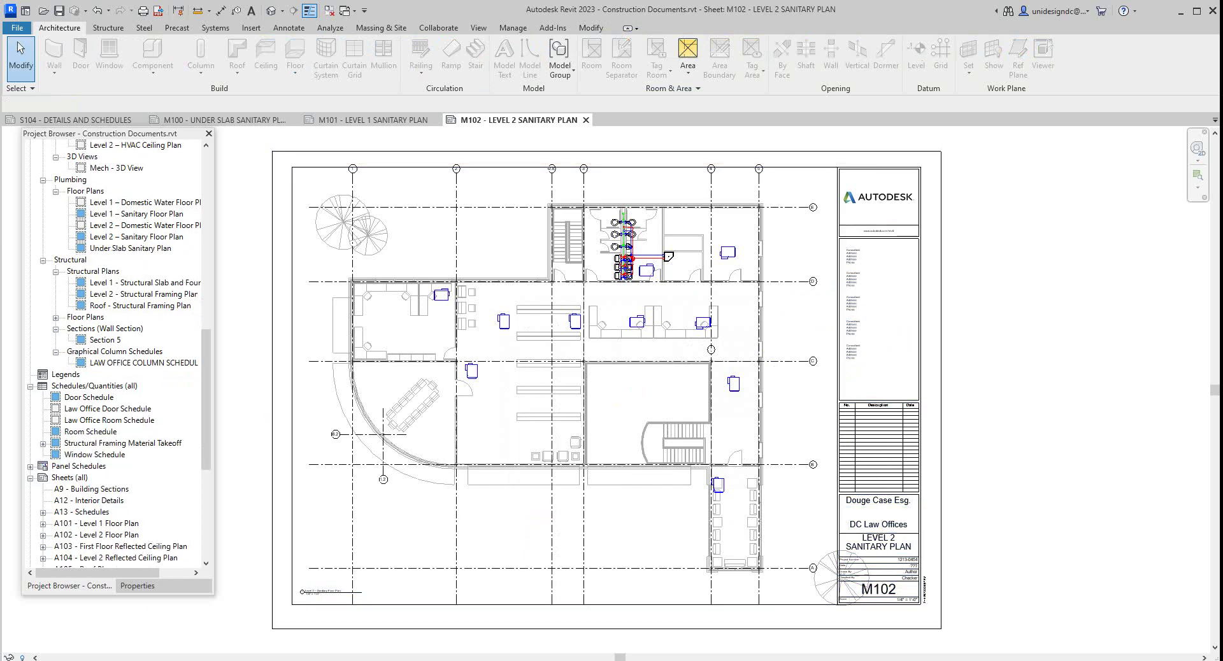
pyautogui.rightClick(64, 478)
pyautogui.click(103, 485)
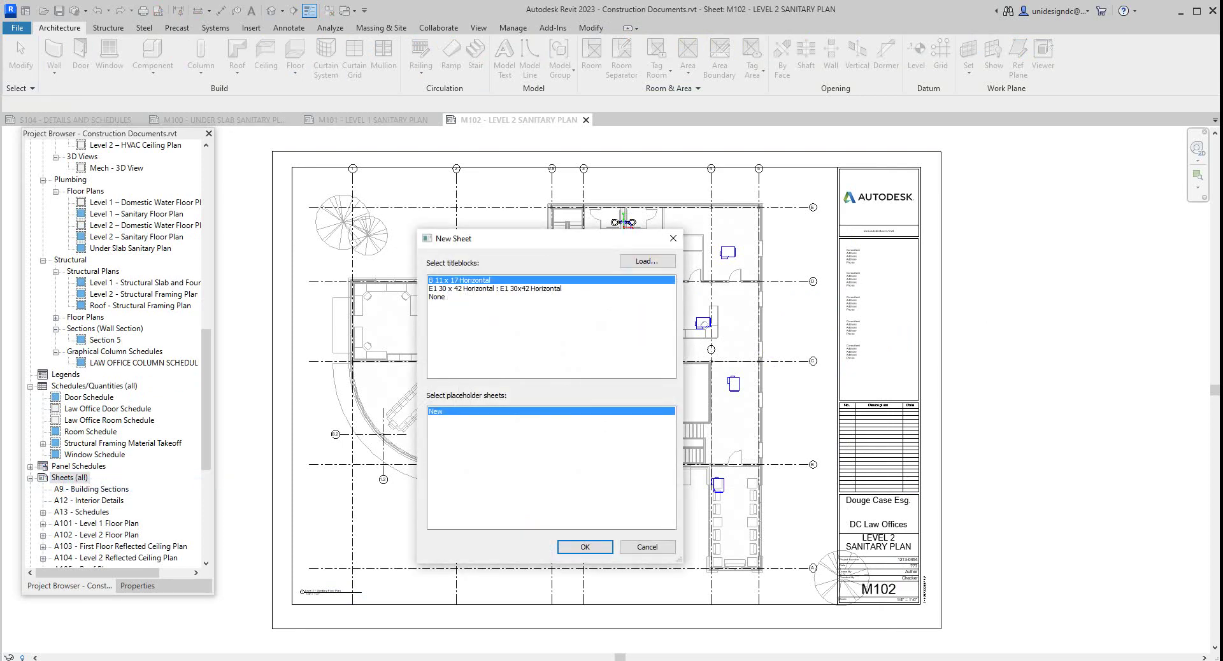
pyautogui.click(495, 289)
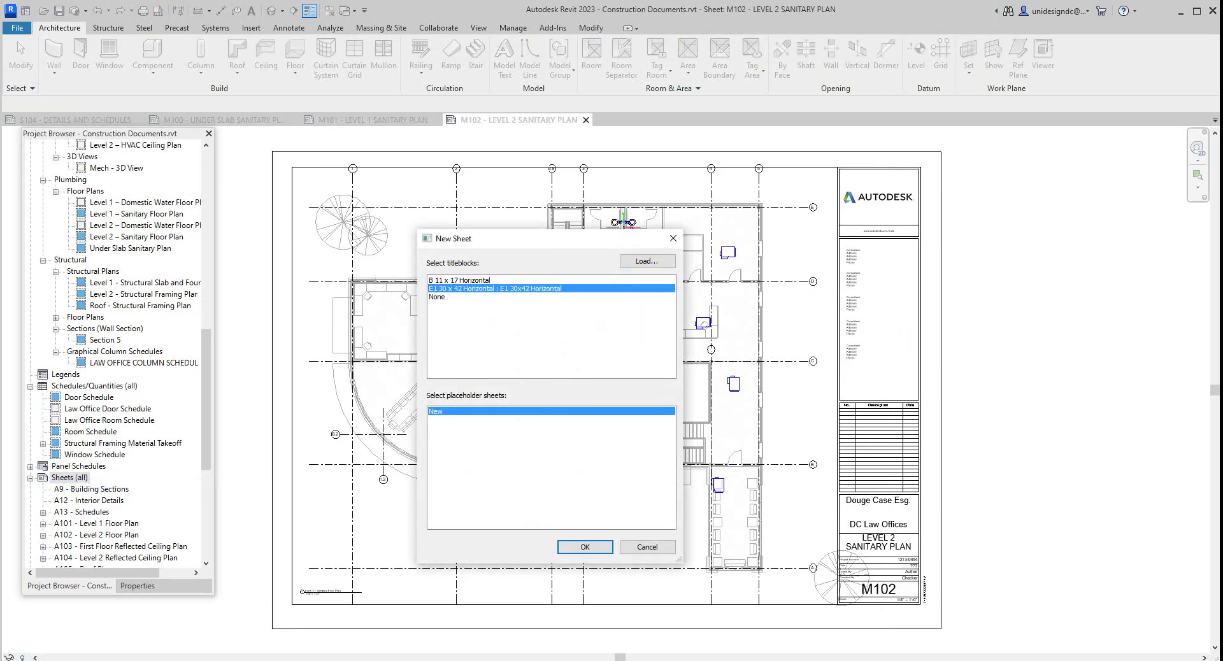
pyautogui.click(585, 546)
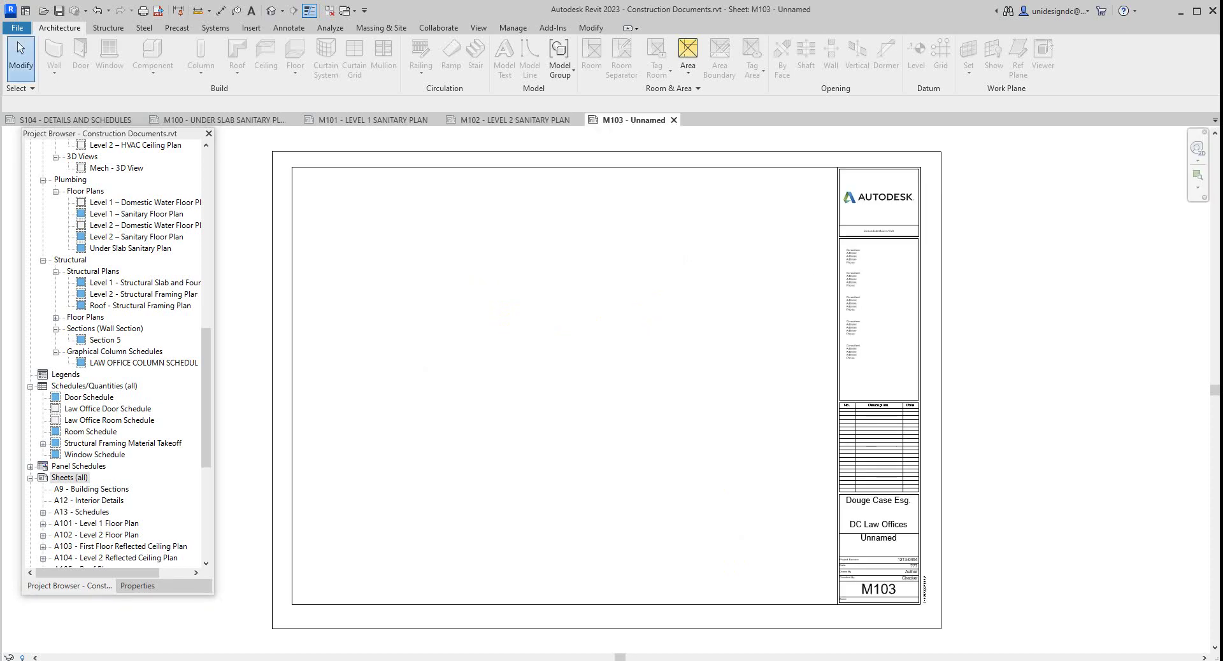
# Step: Try to renumber the new unnamed sheet M103 to M102 with the name LEVEL 2 SANITARY PLAN
pyautogui.scroll(-7, 118, 355)
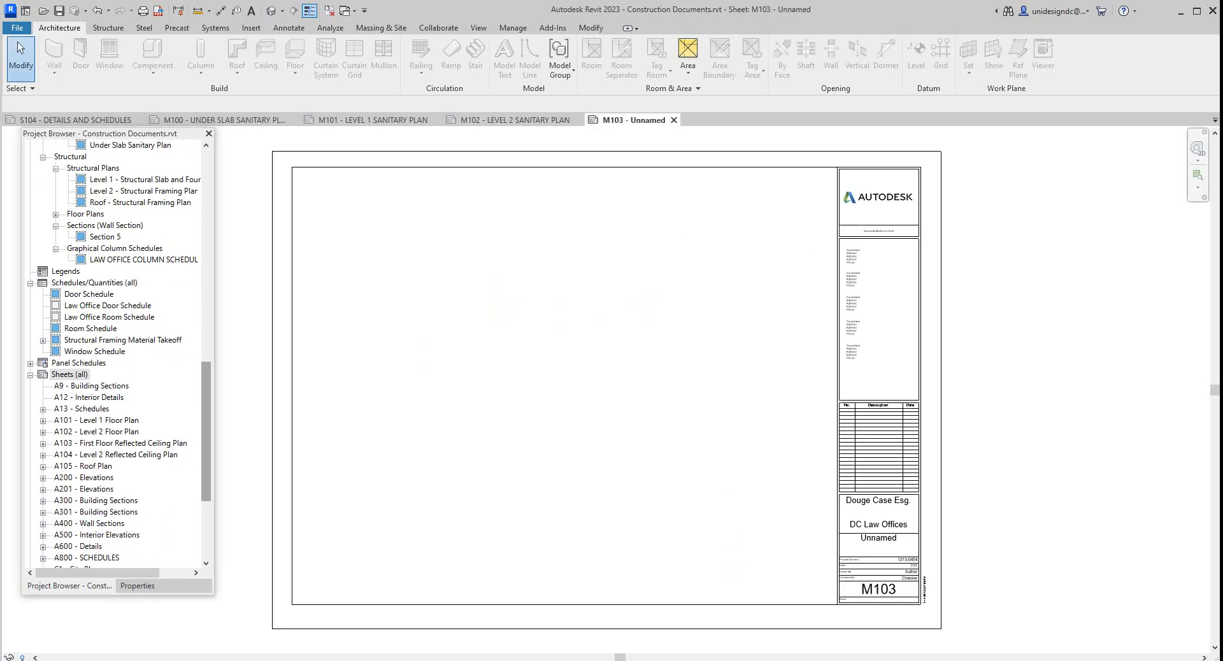
pyautogui.rightClick(95, 477)
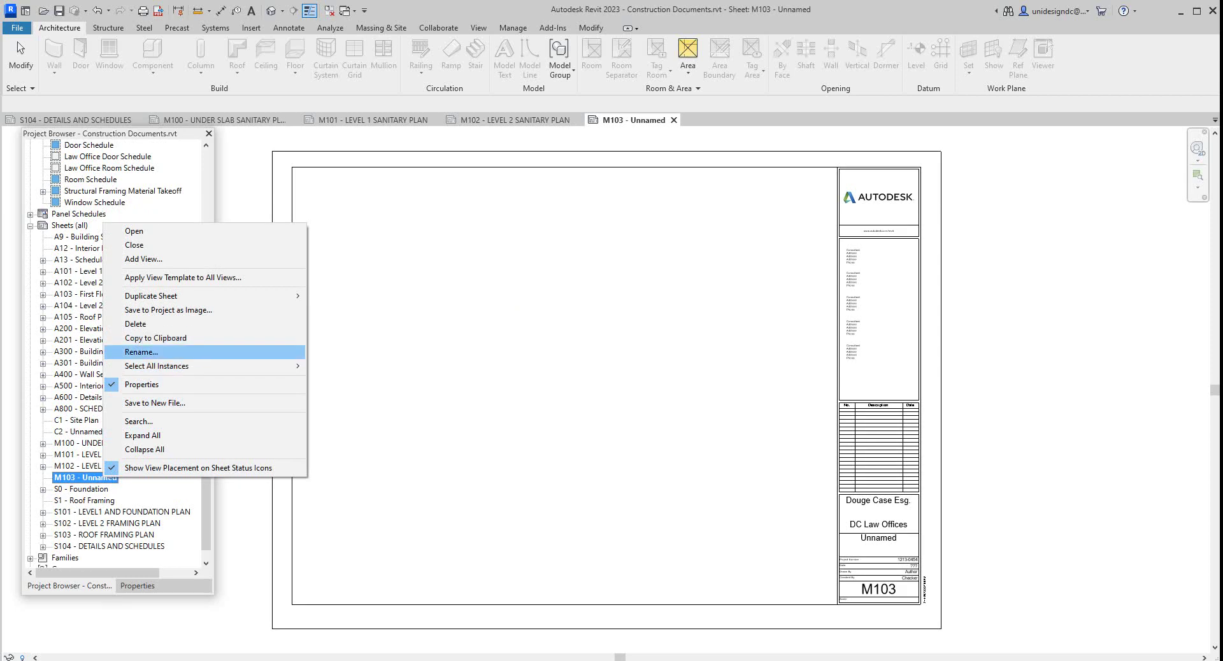
pyautogui.press('Return')
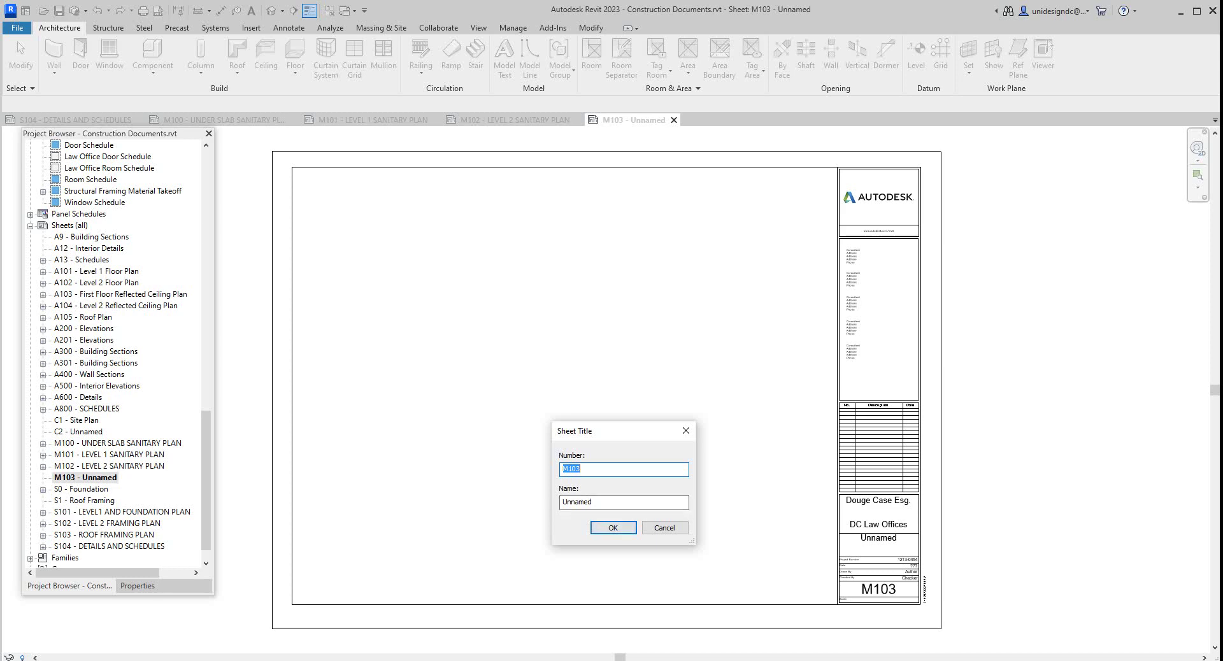
pyautogui.press('End')
pyautogui.hotkey('shift', 'Left')
pyautogui.press('Tab')
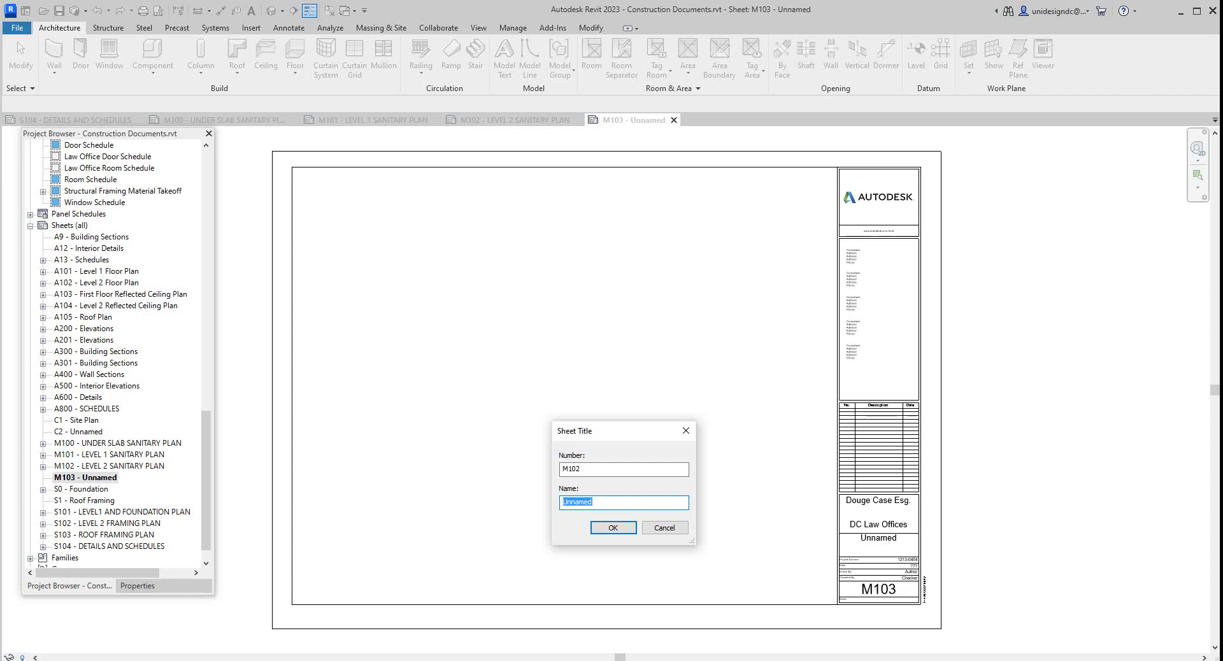
pyautogui.write('LEVLE')
pyautogui.press('BackSpace')
pyautogui.press('BackSpace')
pyautogui.press('BackSpace')
pyautogui.write('EL 2 SANITARY PLAN')
pyautogui.press('Return')
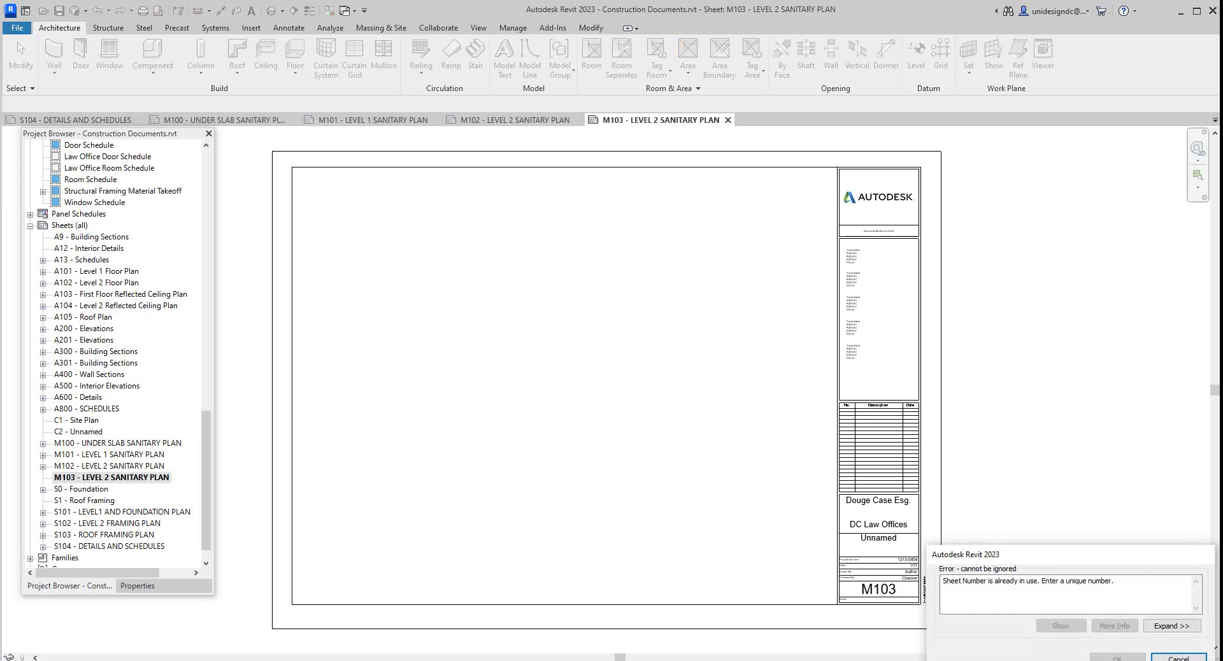
pyautogui.scroll(3, 115, 350)
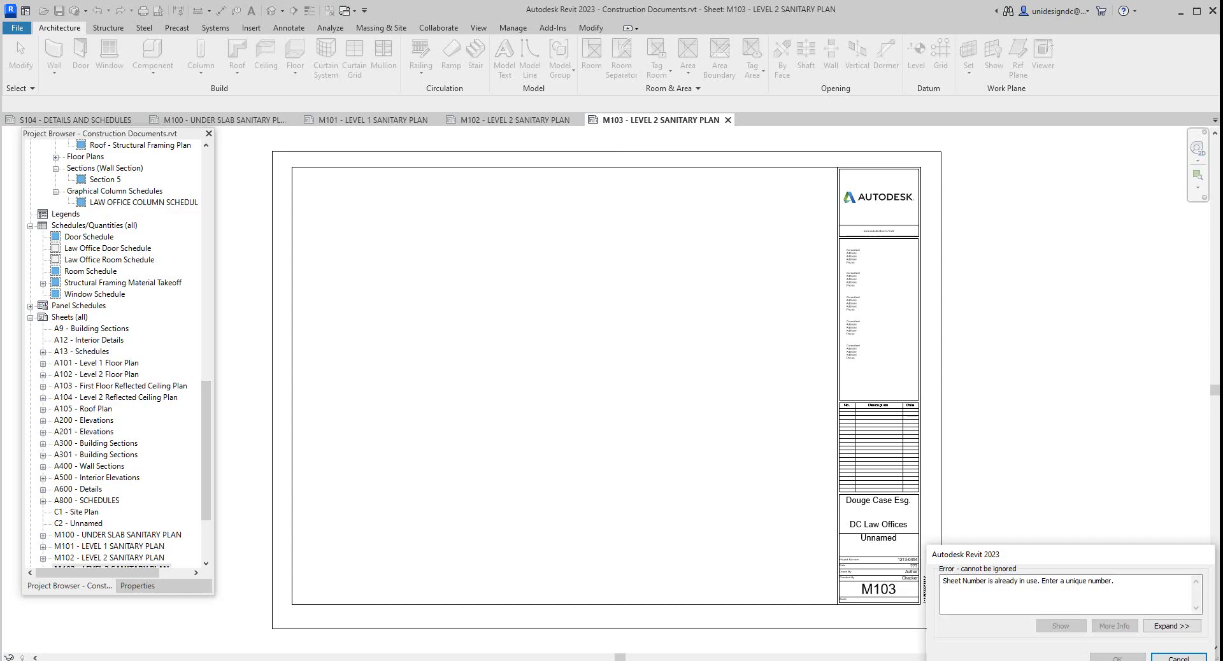
pyautogui.click(1179, 657)
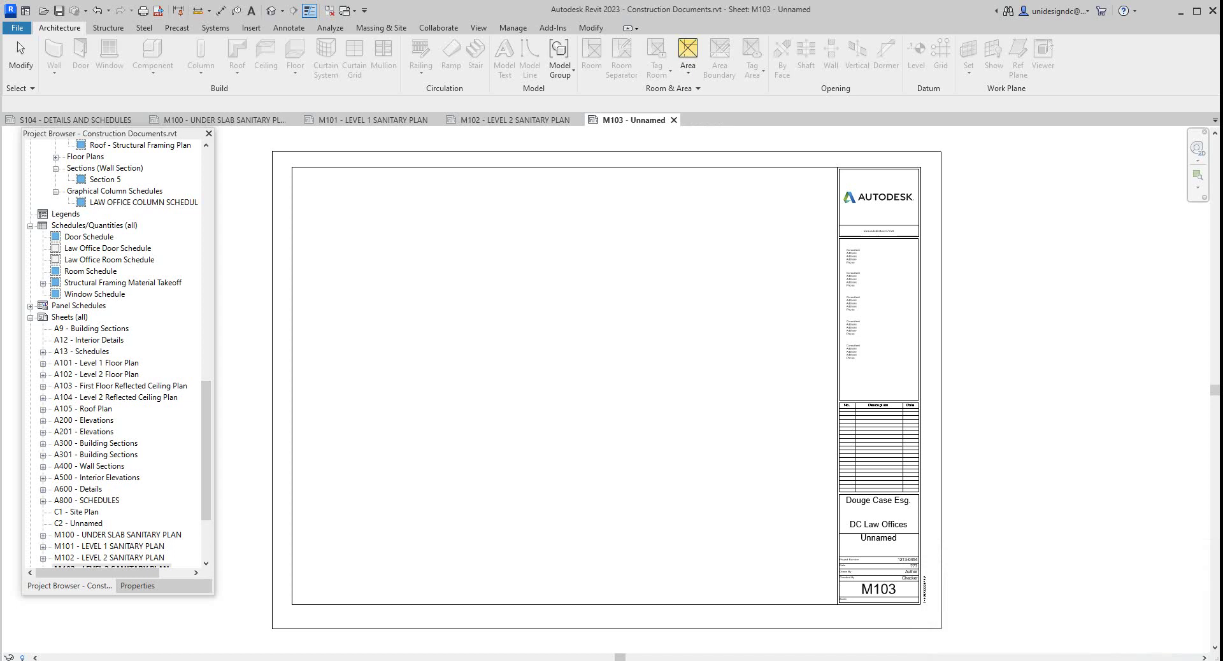
# Step: Renumber sheet M103 to M201 and name it LEVEL 1 DOMESTIC WATER
pyautogui.scroll(-2, 119, 353)
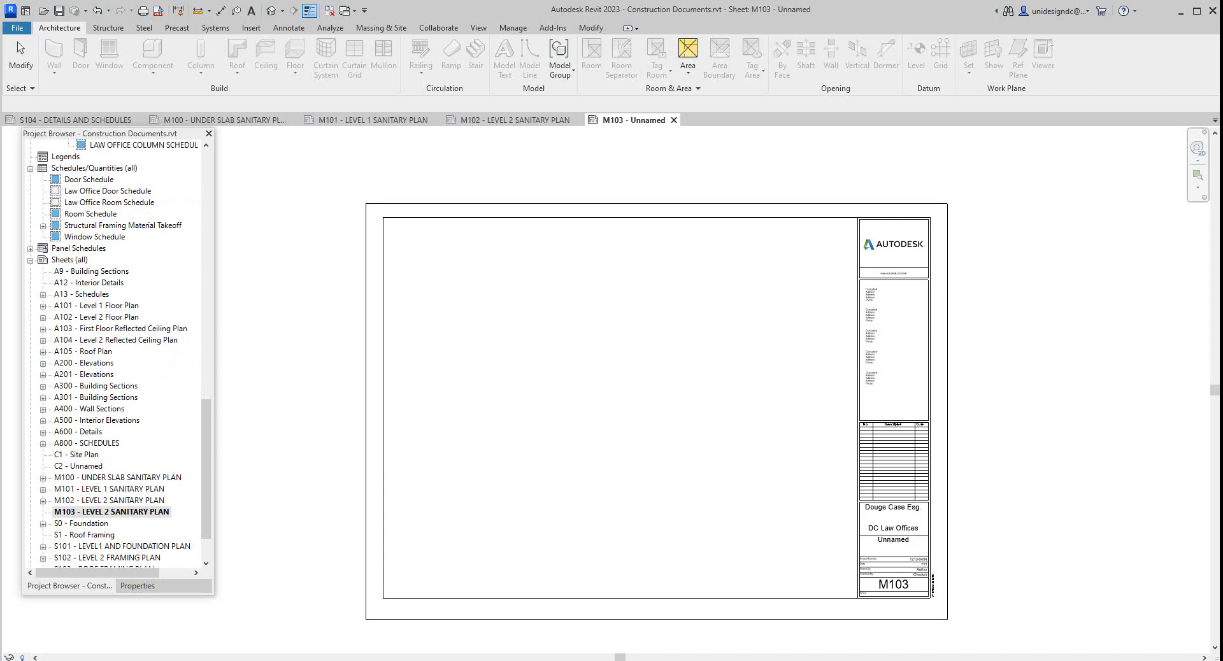
pyautogui.rightClick(131, 510)
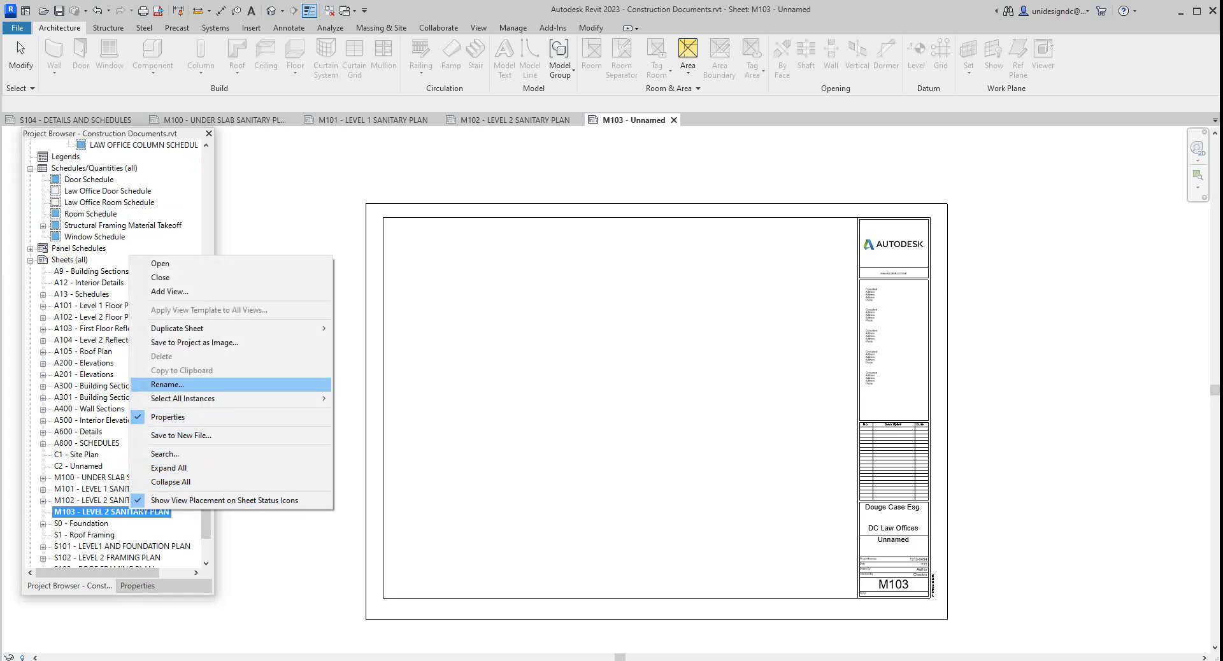
pyautogui.click(299, 385)
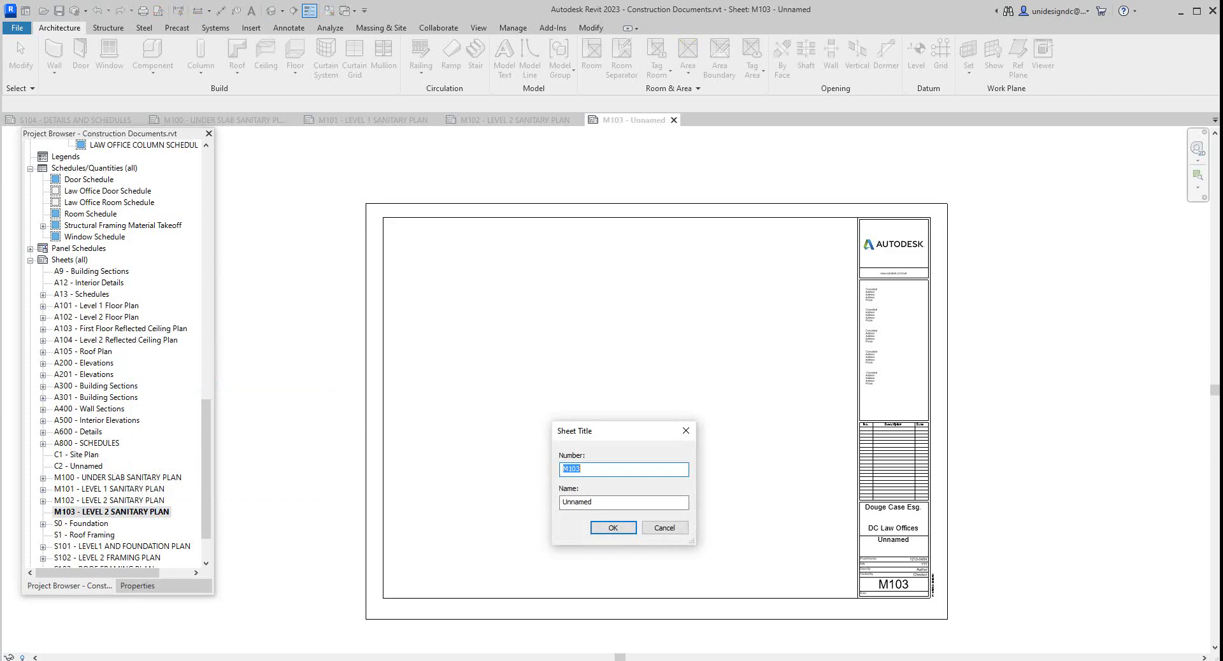
pyautogui.moveTo(594, 470); pyautogui.dragTo(568, 471)
pyautogui.write('201')
pyautogui.press('Tab')
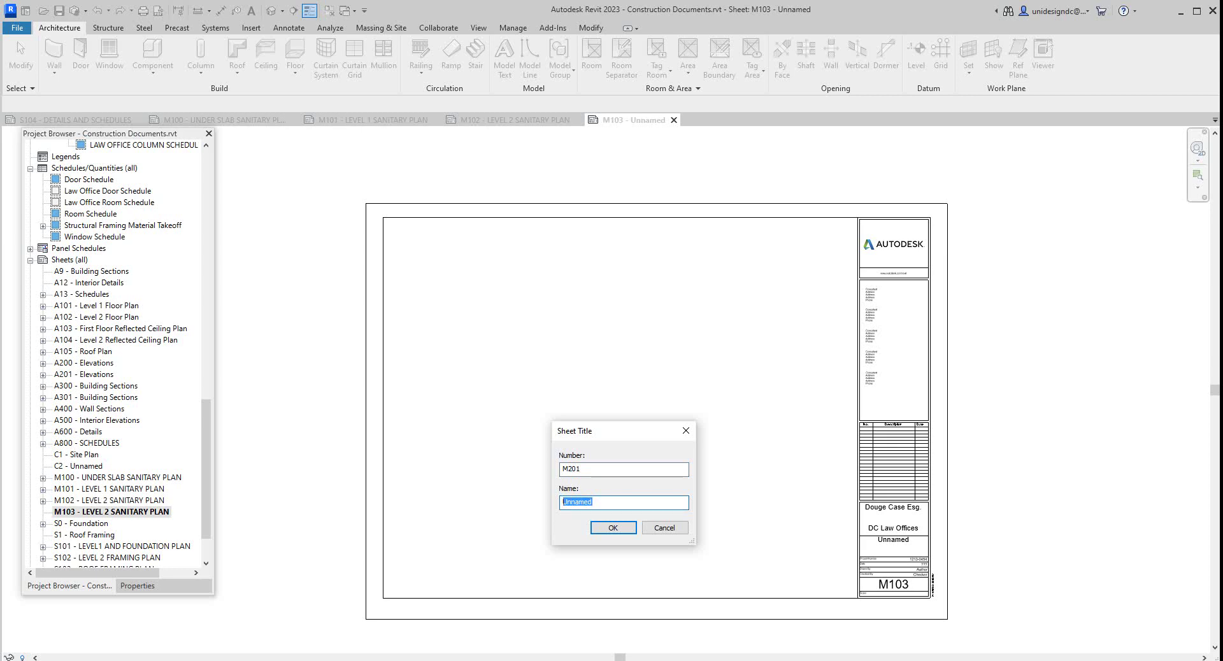
pyautogui.write('LEVEL 1 DOMESTIC WATER')
pyautogui.press('Return')
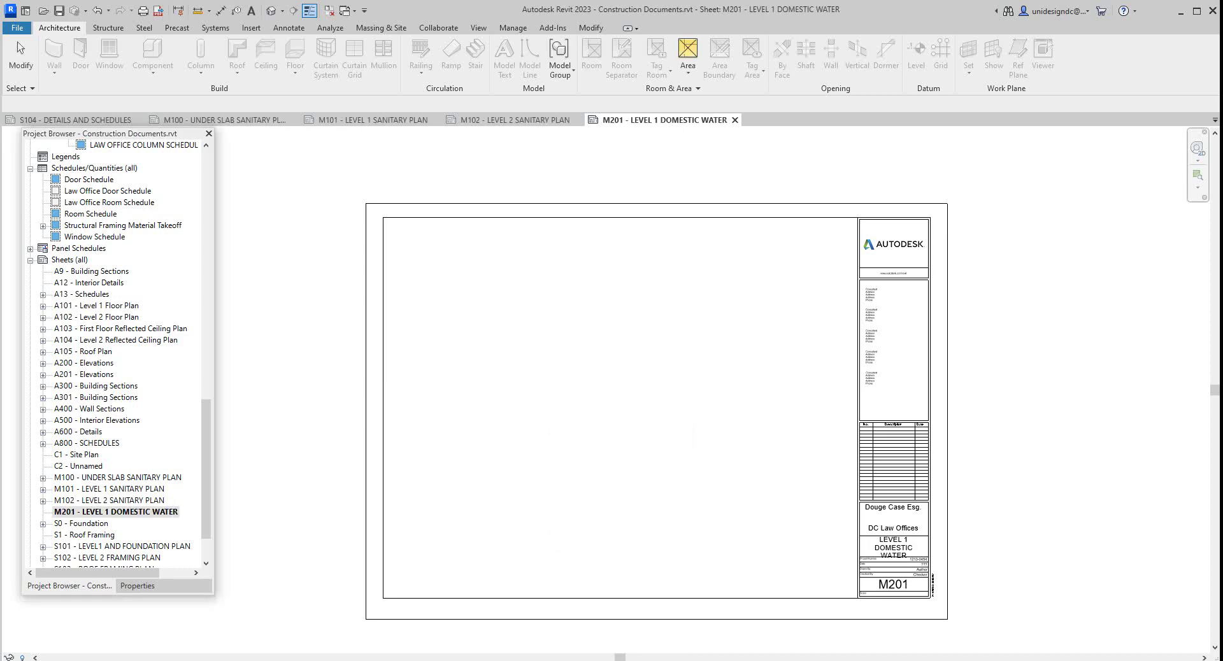
# Step: Place the plumbing view Level 1 – Domestic Water Floor Plan on sheet M201
pyautogui.scroll(7, 119, 351)
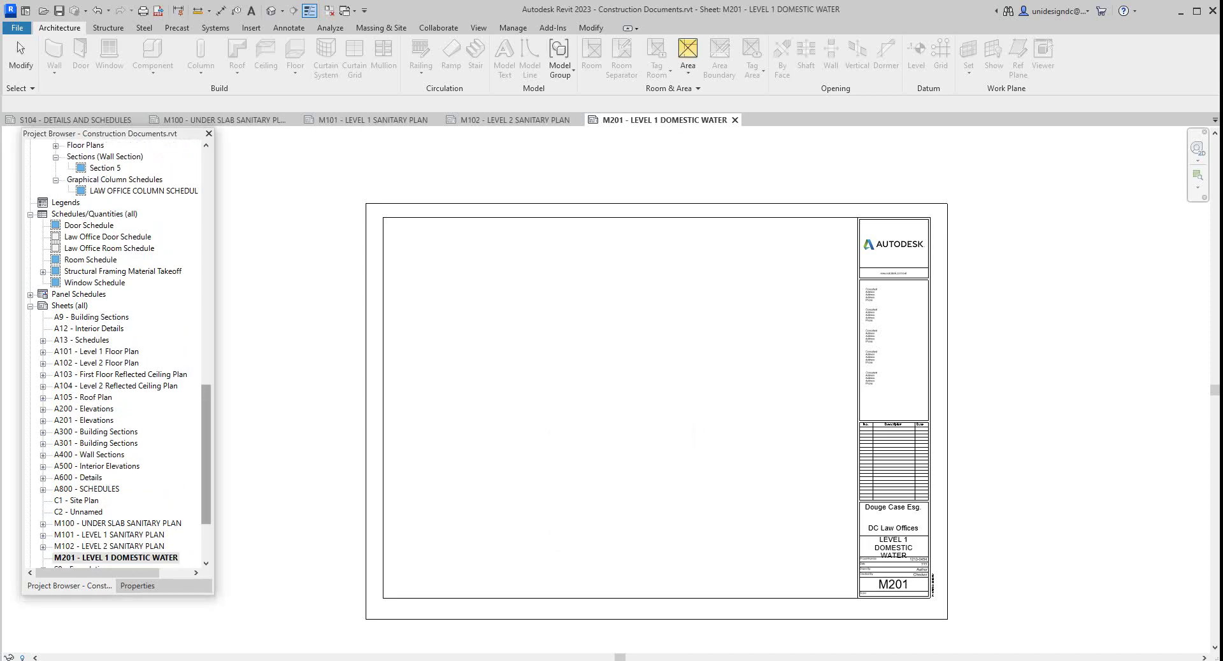
pyautogui.scroll(2, 119, 351)
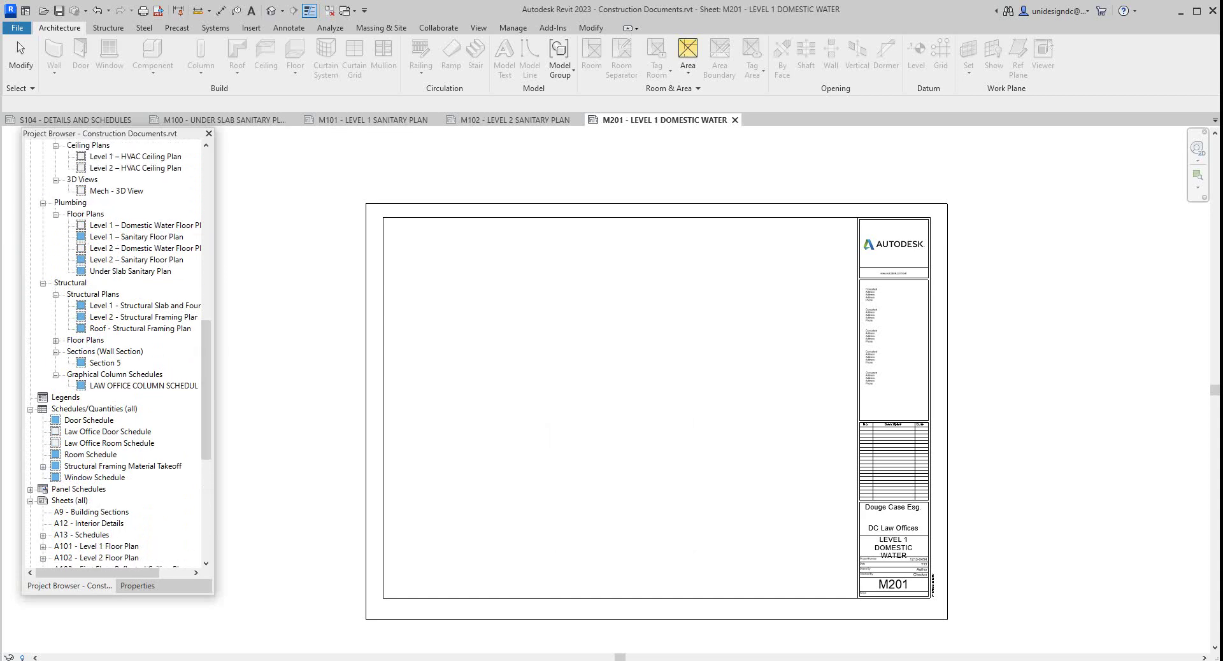
pyautogui.click(142, 225)
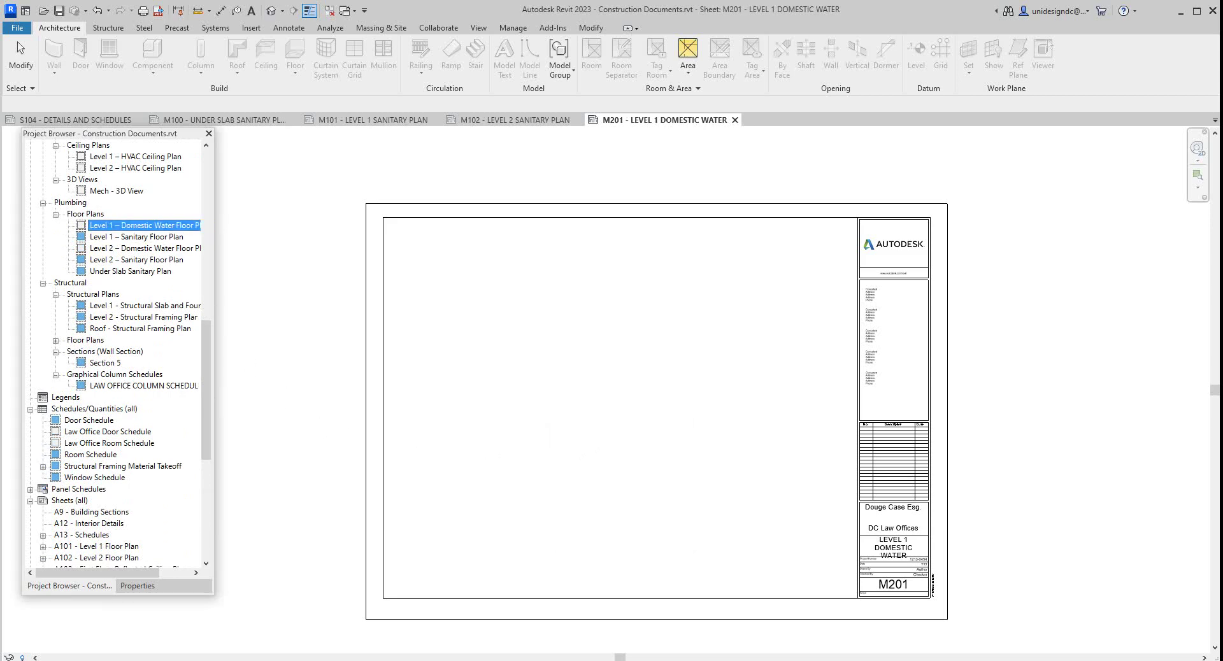
pyautogui.click(611, 425)
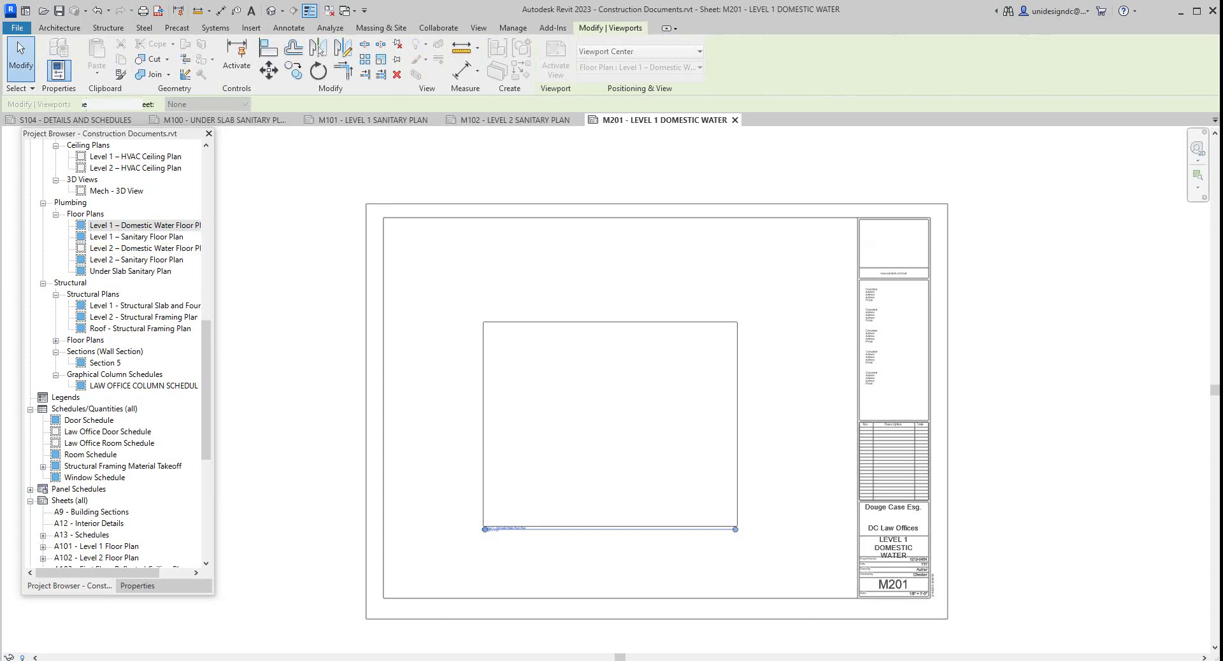
# Step: Set the view scale of the Level 1 – Domestic Water Floor Plan viewport to 1/4" = 1'-0"
pyautogui.click(137, 587)
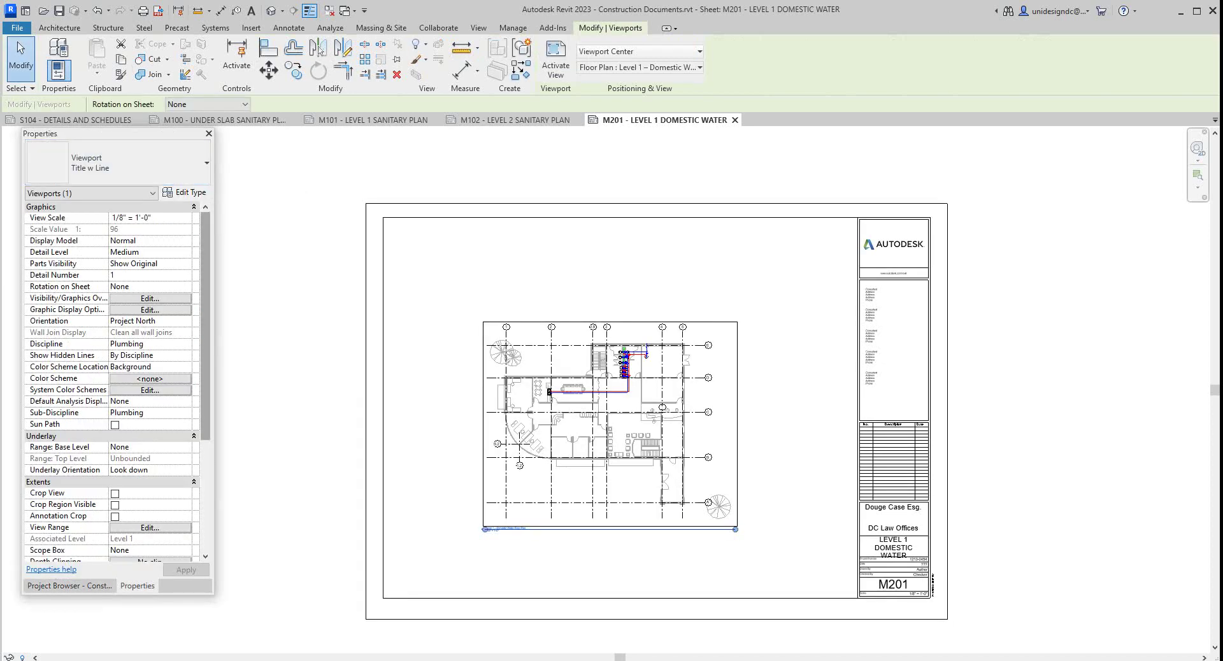
pyautogui.click(150, 218)
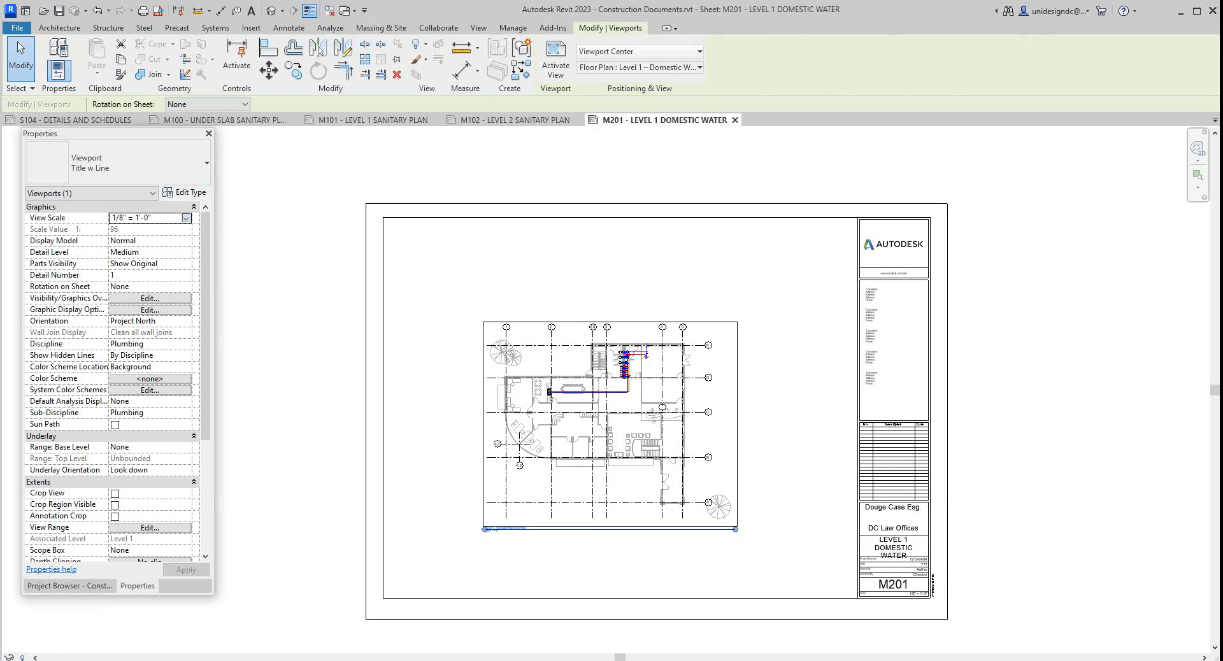
pyautogui.click(185, 218)
pyautogui.press('Up')
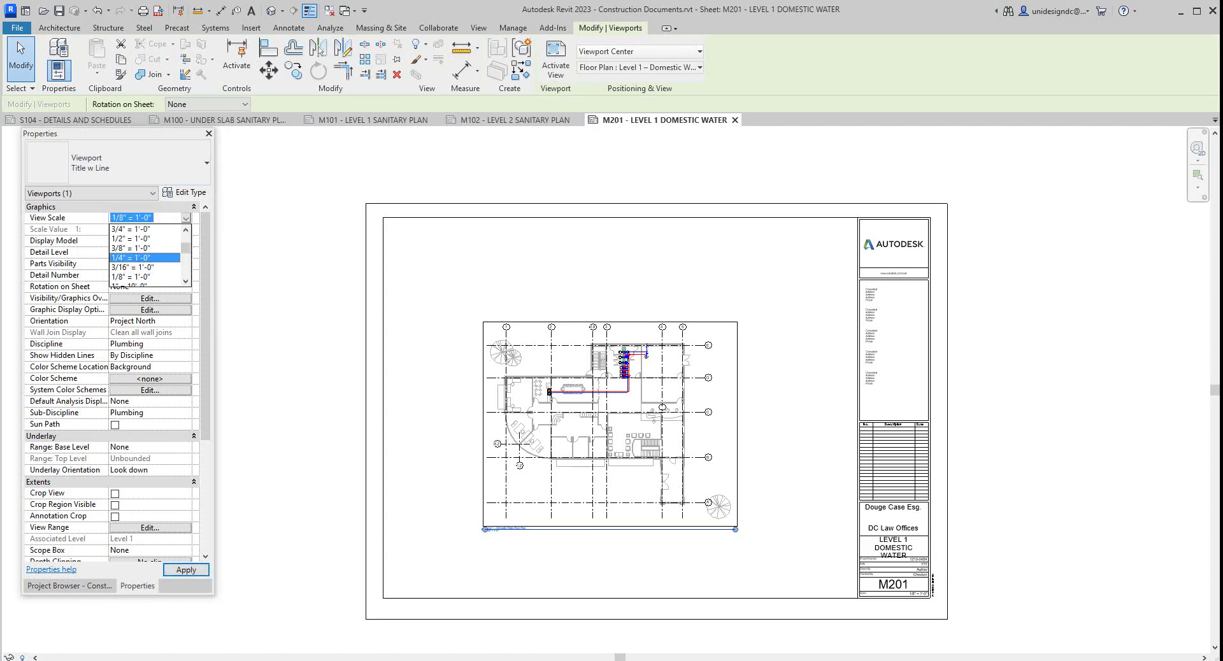
pyautogui.press('Return')
# Step: Move the Level 1 domestic water viewport down and to the left so the plan fits within sheet M201's drawing area
pyautogui.scroll(-2, 446, 530)
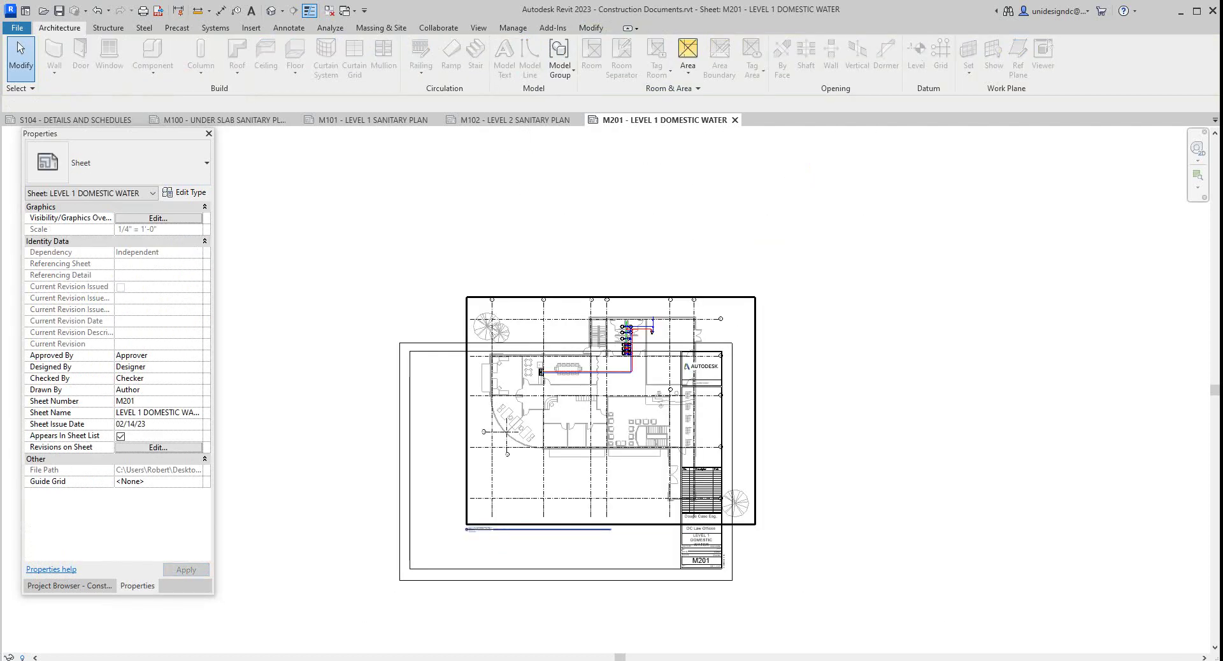
pyautogui.moveTo(516, 478); pyautogui.dragTo(458, 528)
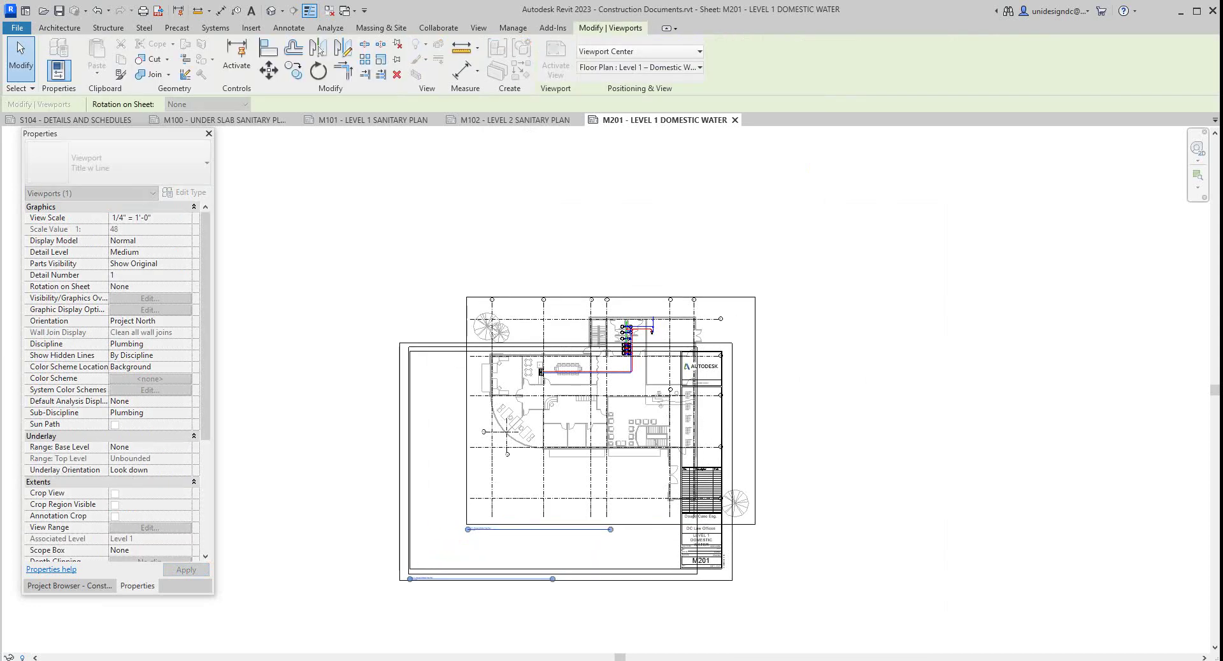
pyautogui.scroll(-2, 922, 463)
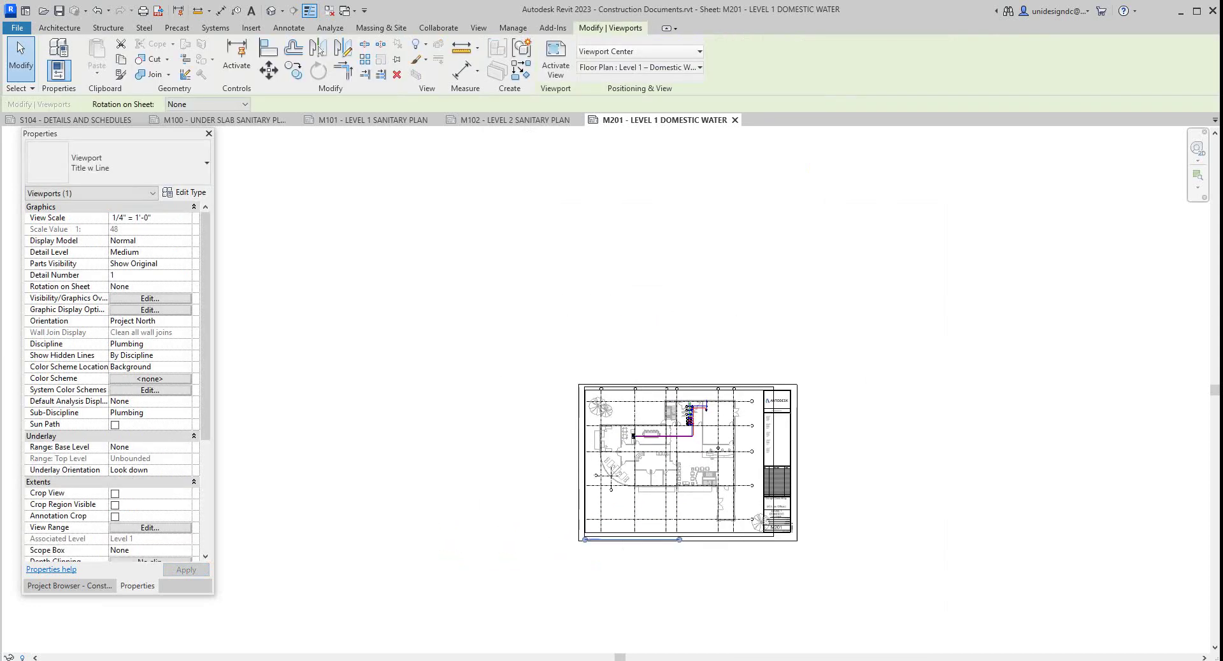
pyautogui.press('z')
pyautogui.press('f')
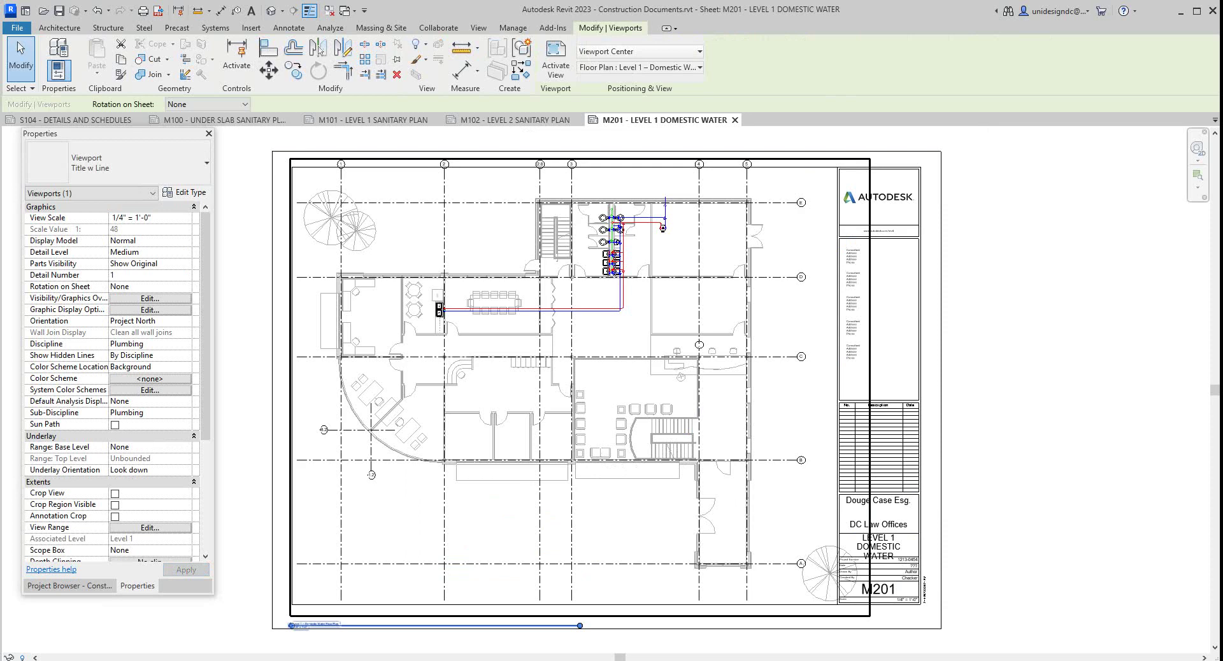
# Step: Shift the domestic water viewport slightly down so its upper edge lines up with the border of sheet M201's drawing area
pyautogui.scroll(-3, 522, 624)
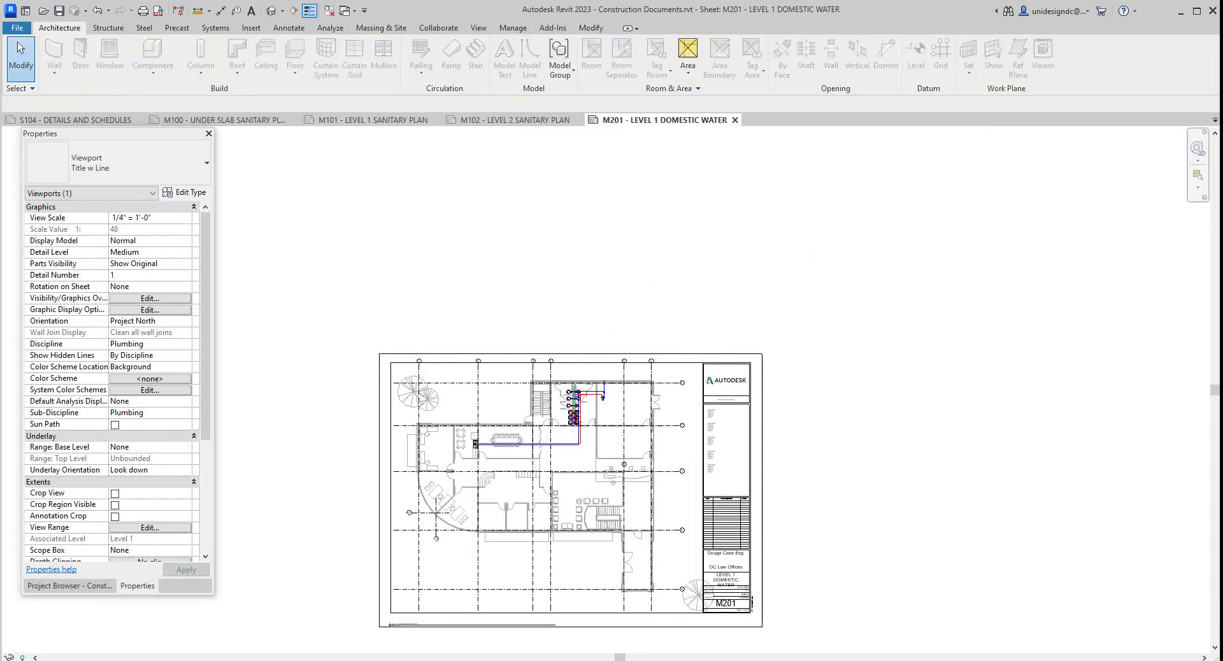
pyautogui.press('Escape')
pyautogui.moveTo(522, 619)
pyautogui.mouseDown()
pyautogui.moveTo(522, 638)
pyautogui.moveTo(522, 619)
pyautogui.mouseUp()
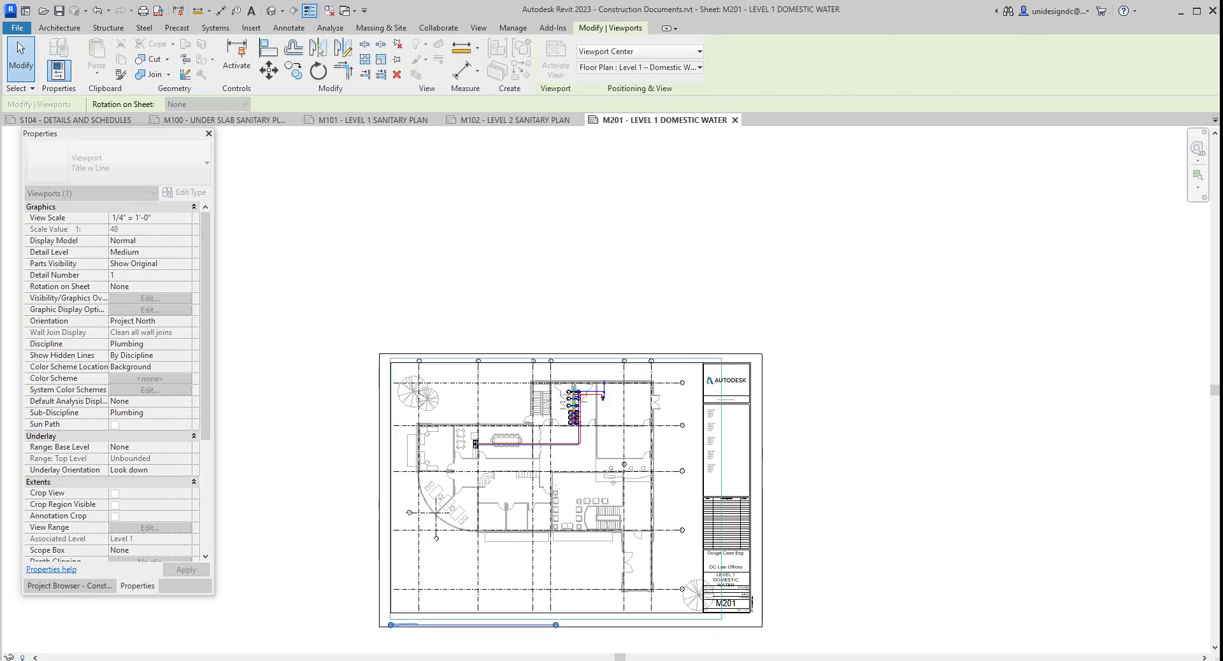
pyautogui.press('Escape')
pyautogui.scroll(2, 653, 458)
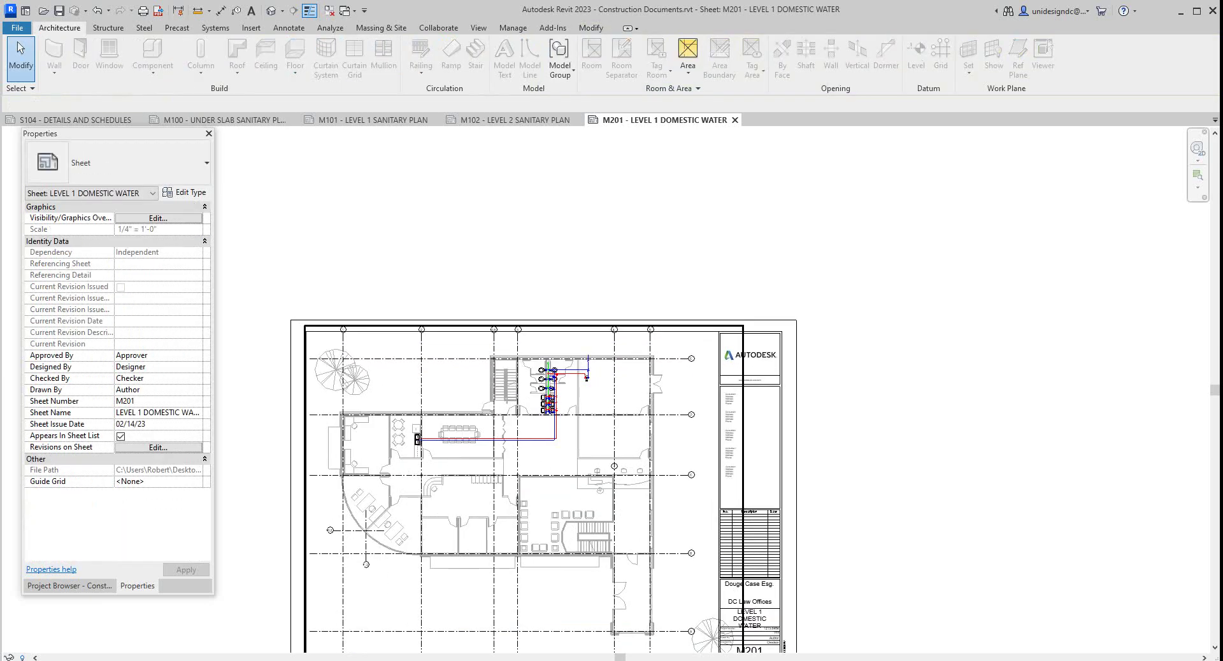
pyautogui.moveTo(652, 459)
pyautogui.mouseDown()
pyautogui.moveTo(652, 482)
pyautogui.moveTo(652, 466)
pyautogui.mouseUp()
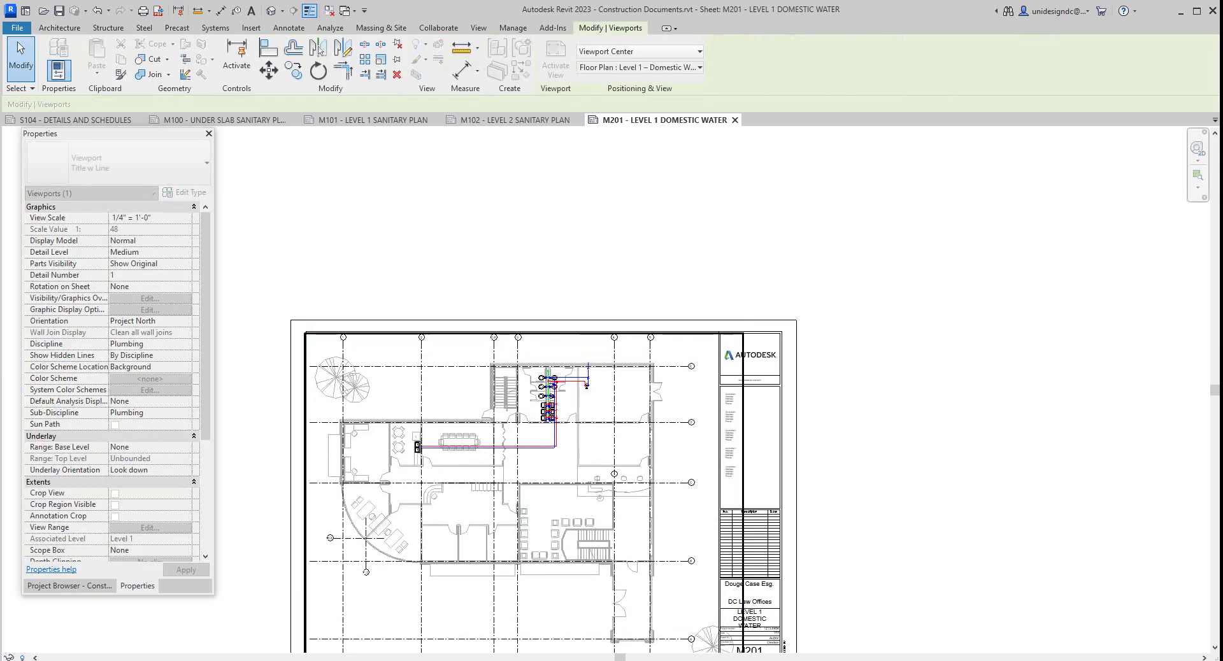
# Step: Move the Level 1 – Domestic Water Floor Plan view title up inside sheet M201's border, below the plan near its lower-left corner
pyautogui.click(932, 376)
pyautogui.scroll(-2, 933, 376)
pyautogui.scroll(4, 745, 535)
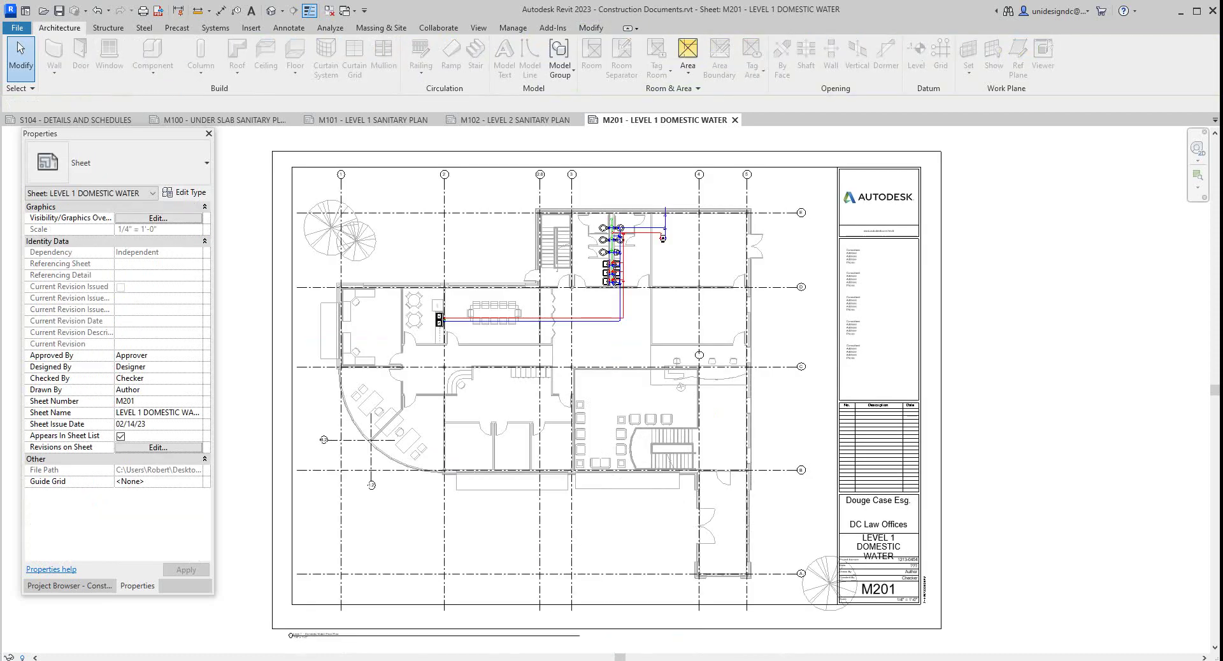
pyautogui.click(553, 582)
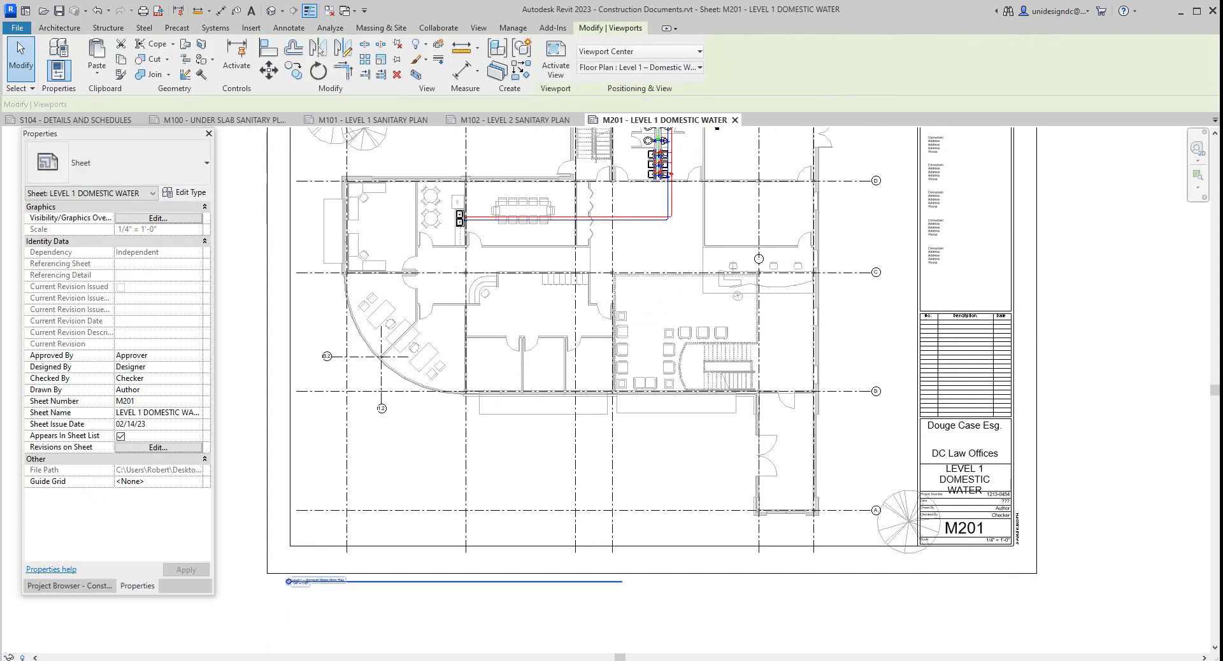
pyautogui.press('Escape')
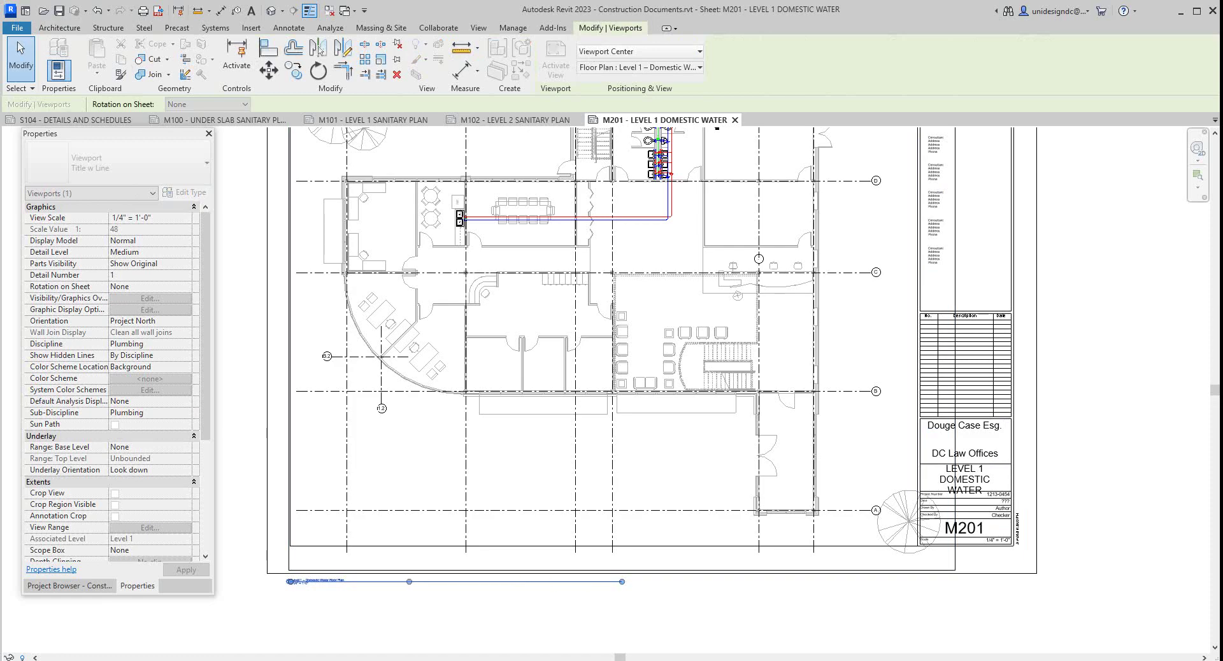
pyautogui.moveTo(322, 582); pyautogui.dragTo(378, 533)
pyautogui.scroll(4, 378, 536)
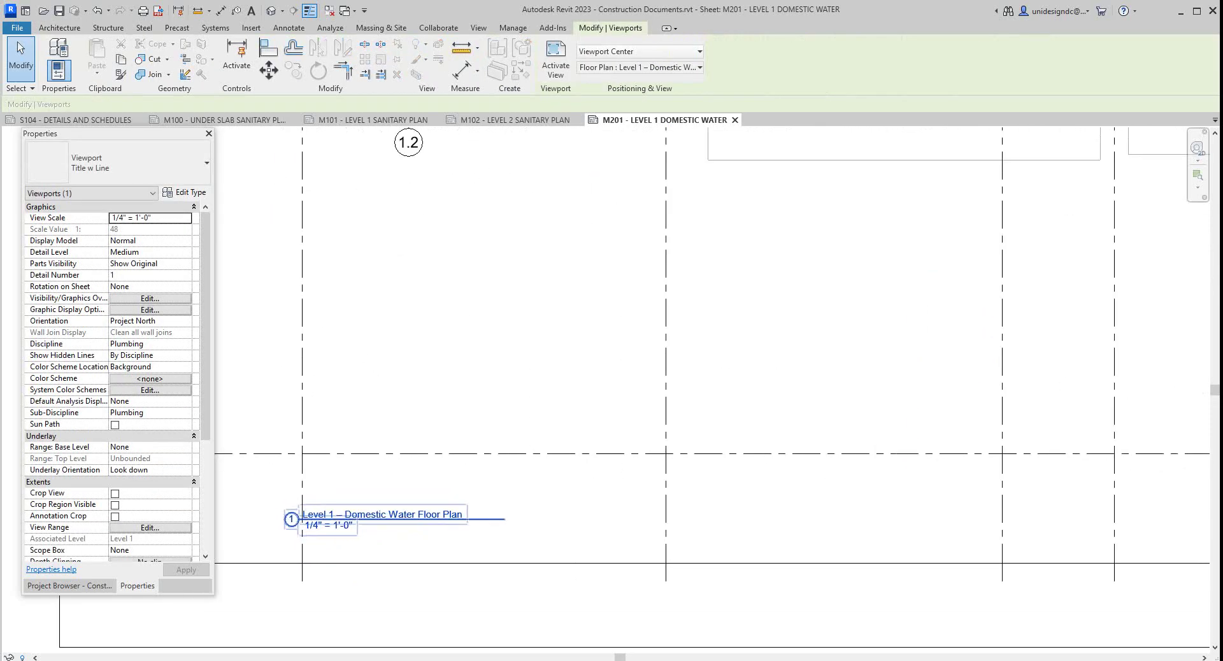
pyautogui.scroll(-5, 394, 536)
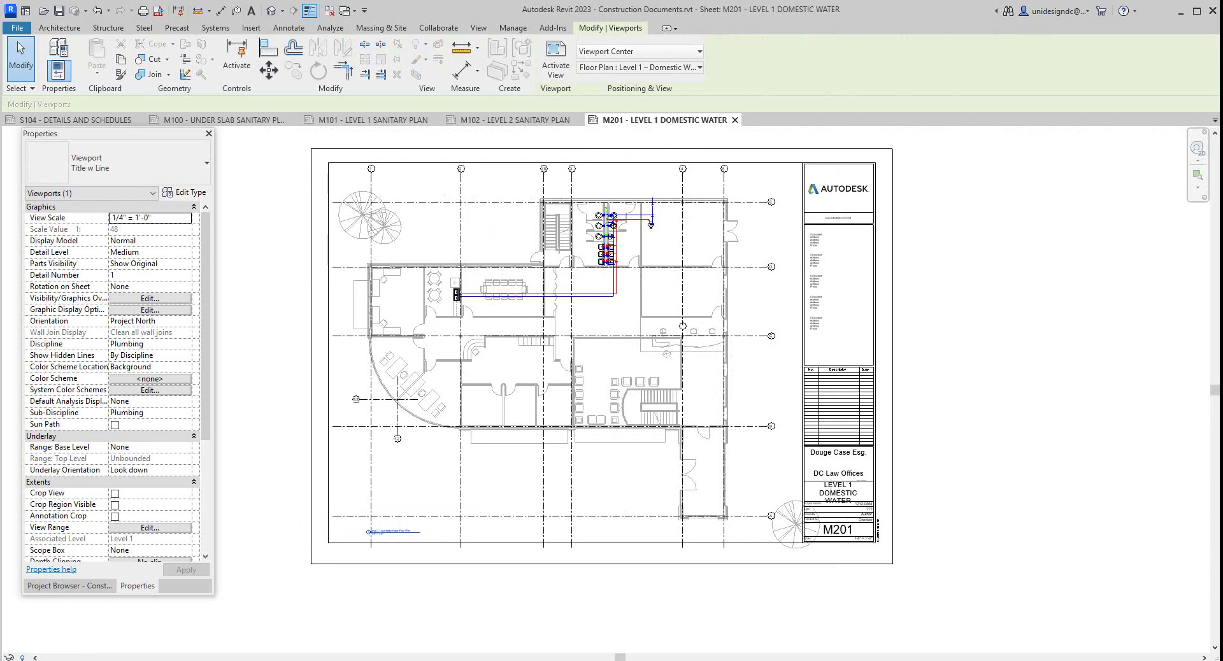
pyautogui.scroll(1, 570, 133)
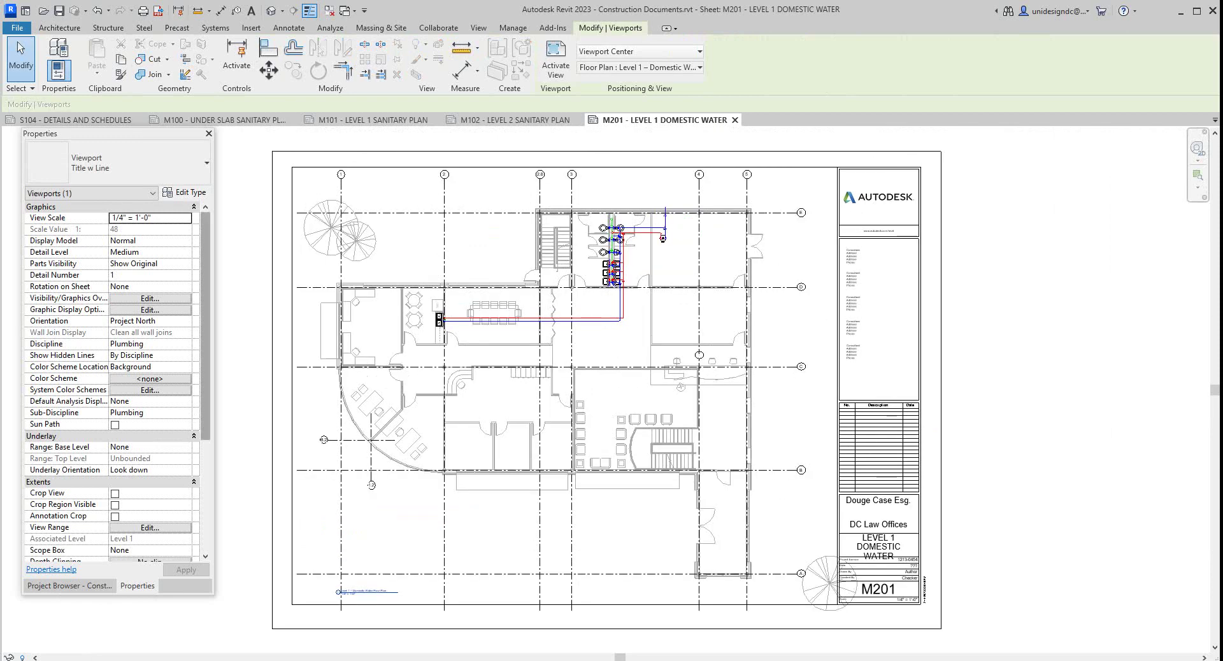
pyautogui.scroll(-5, 112, 383)
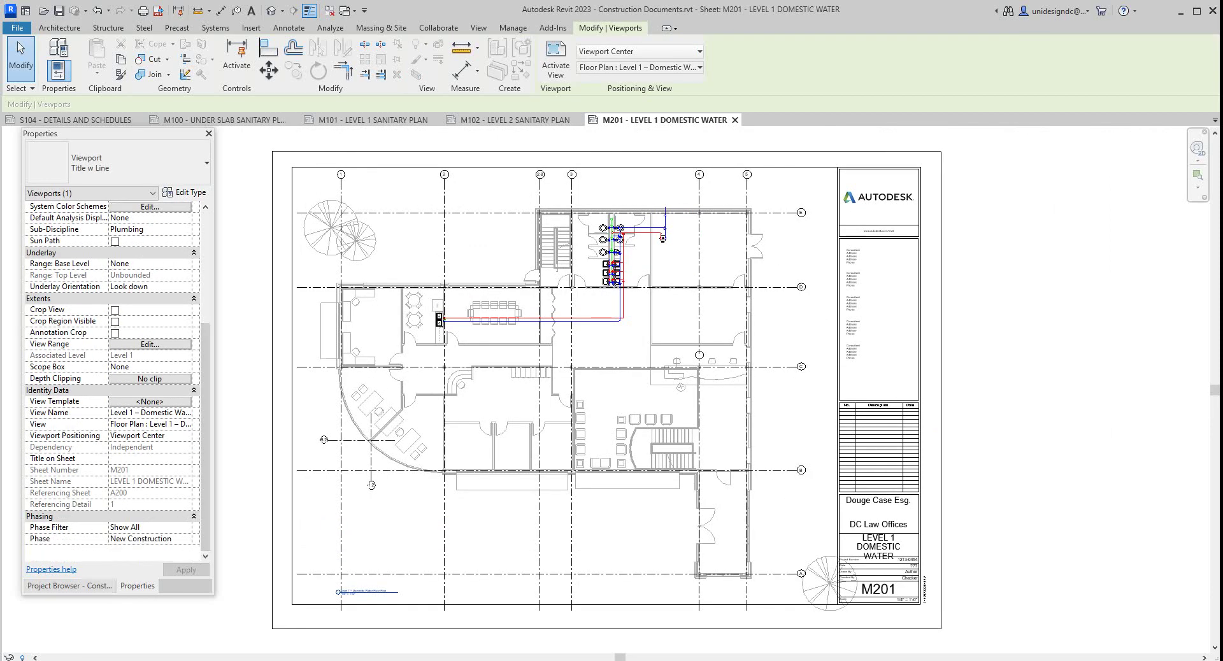
# Step: Create a new sheet M202 with the E1 30 x 42 Horizontal titleblock
pyautogui.click(69, 585)
pyautogui.scroll(-3, 119, 350)
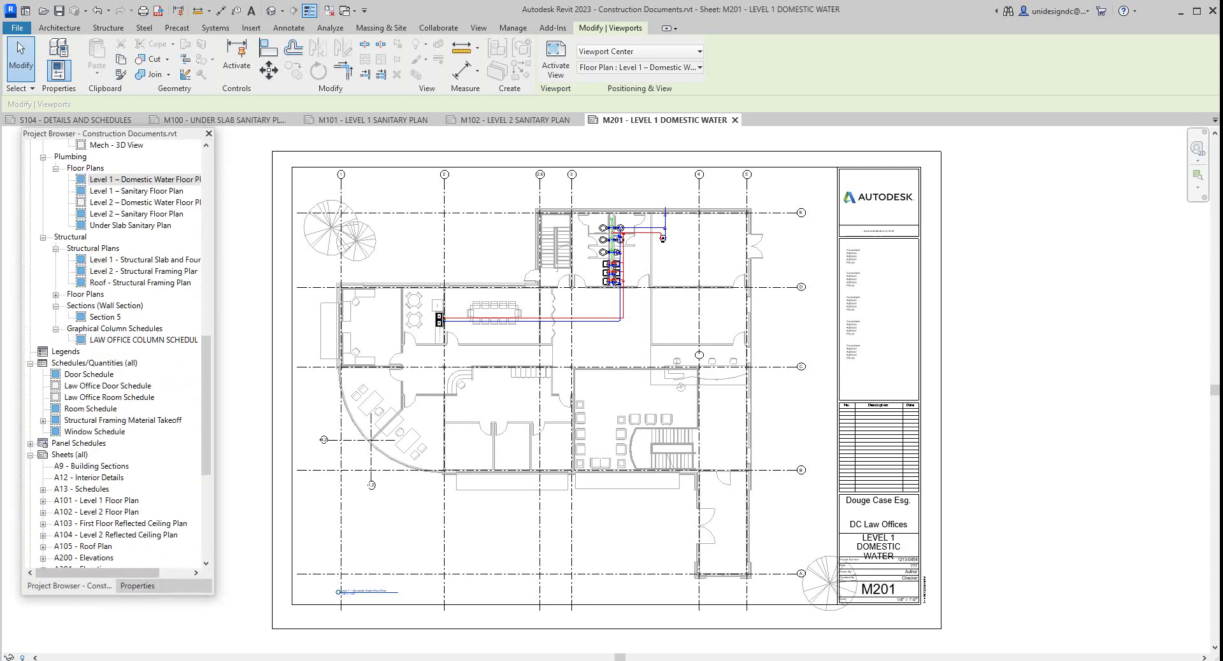
pyautogui.scroll(-3, 119, 350)
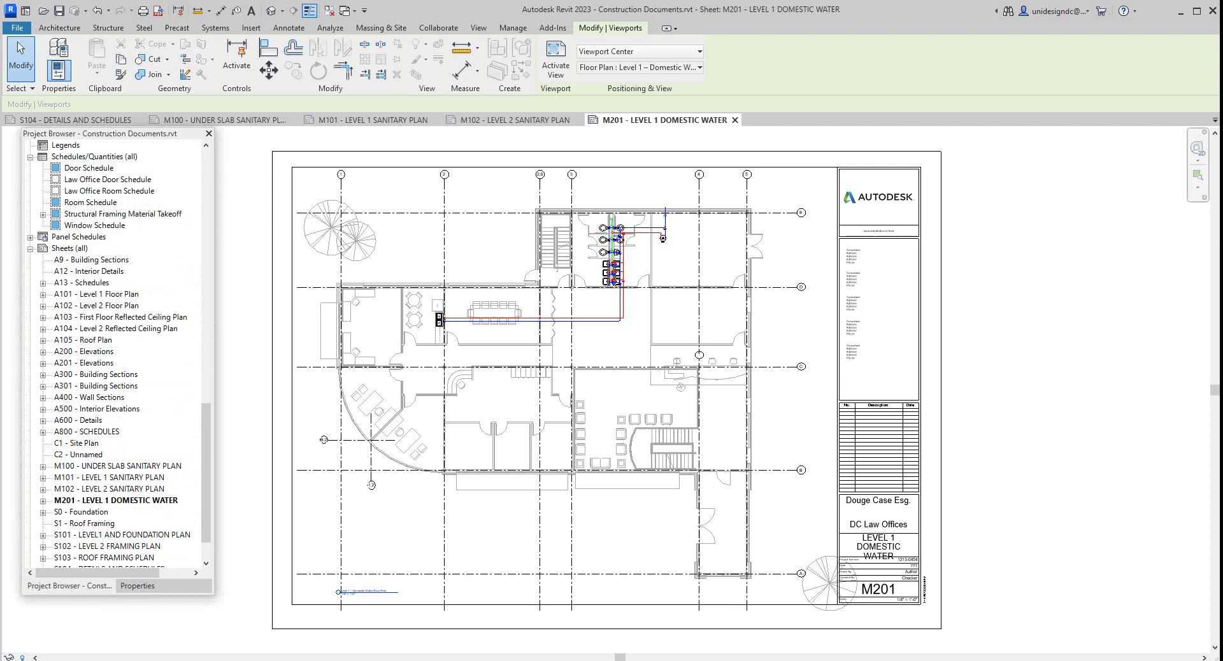
pyautogui.scroll(-1, 120, 354)
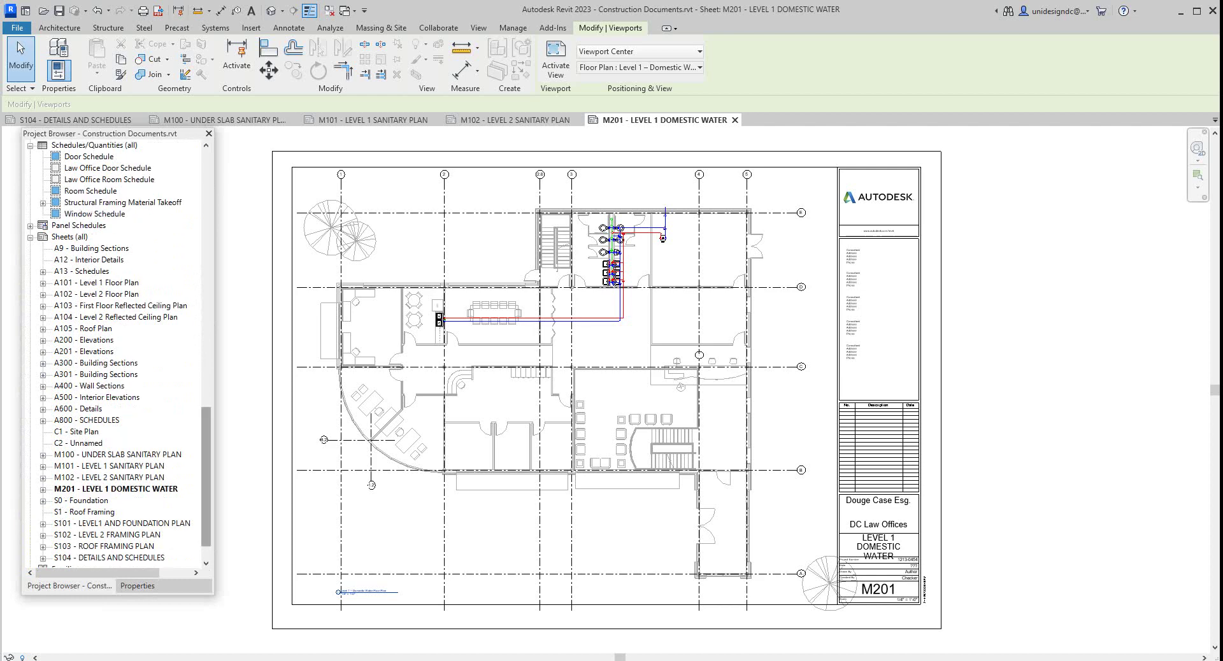
pyautogui.scroll(-3, 119, 352)
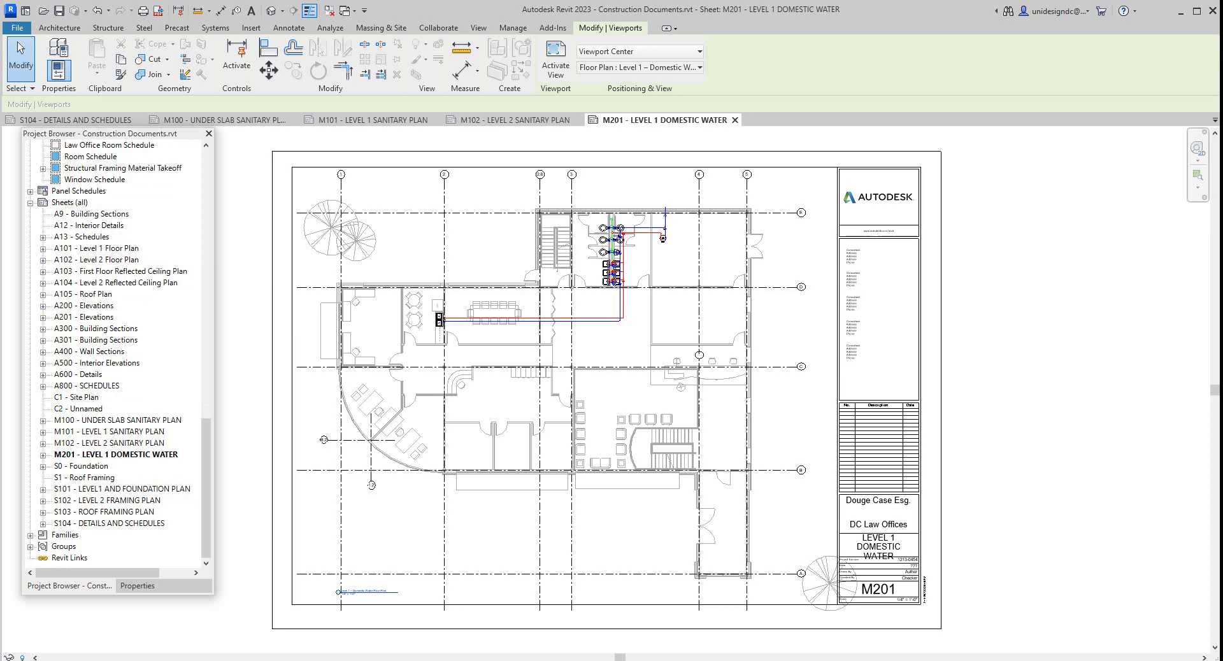
pyautogui.scroll(8, 119, 353)
pyautogui.rightClick(69, 294)
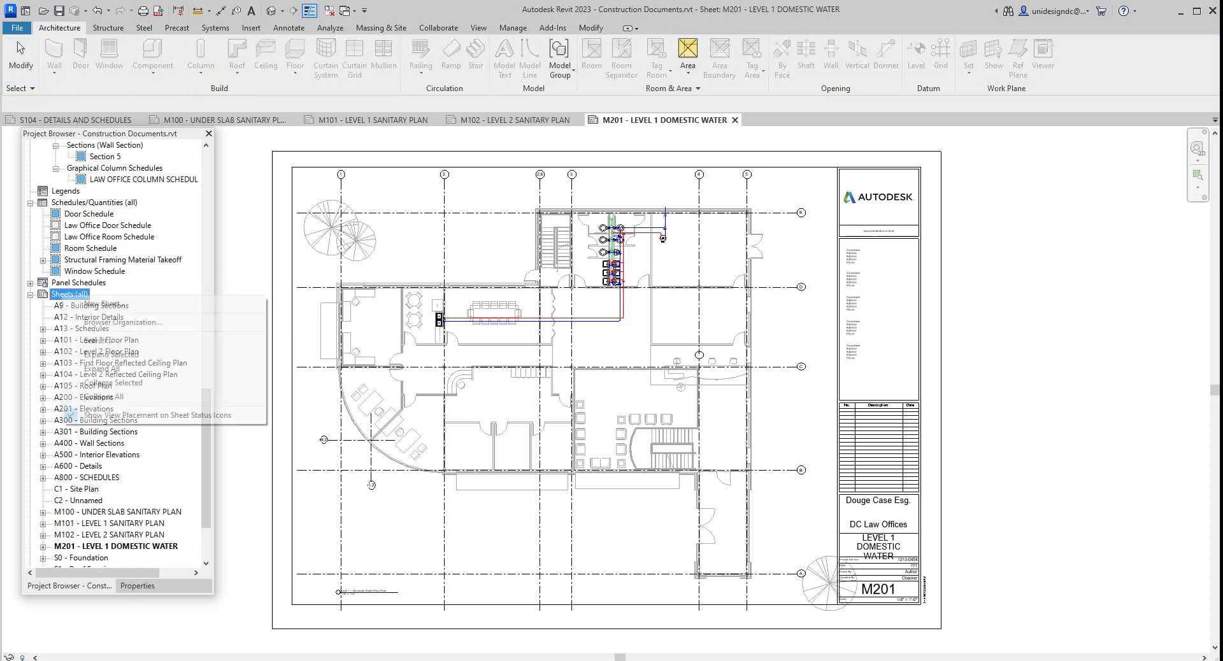
pyautogui.click(96, 304)
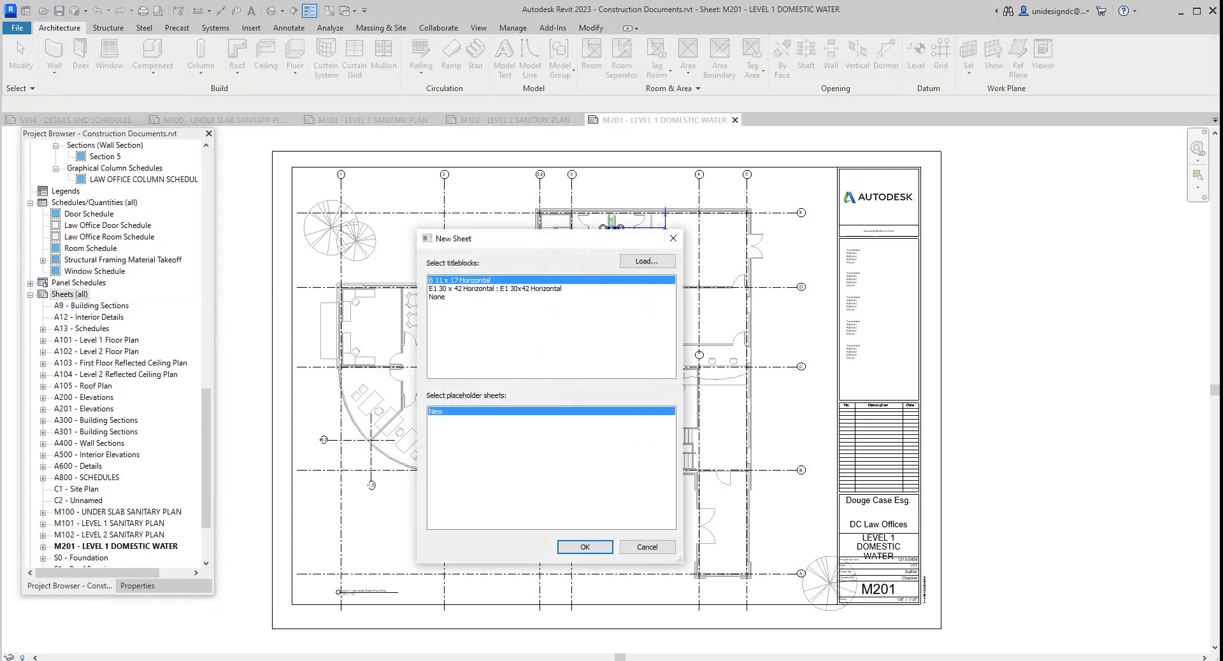
pyautogui.press('Return')
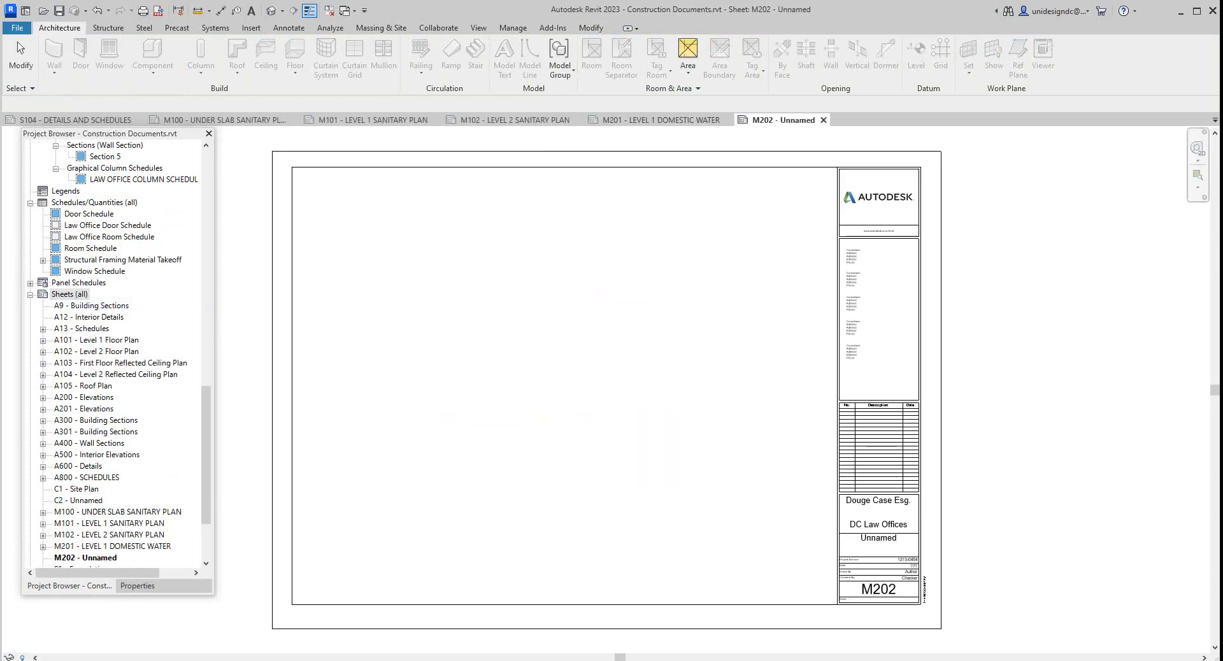
# Step: Name sheet M202 LEVEL 2 DOMESTIC WATER, keeping its number
pyautogui.scroll(-4, 119, 354)
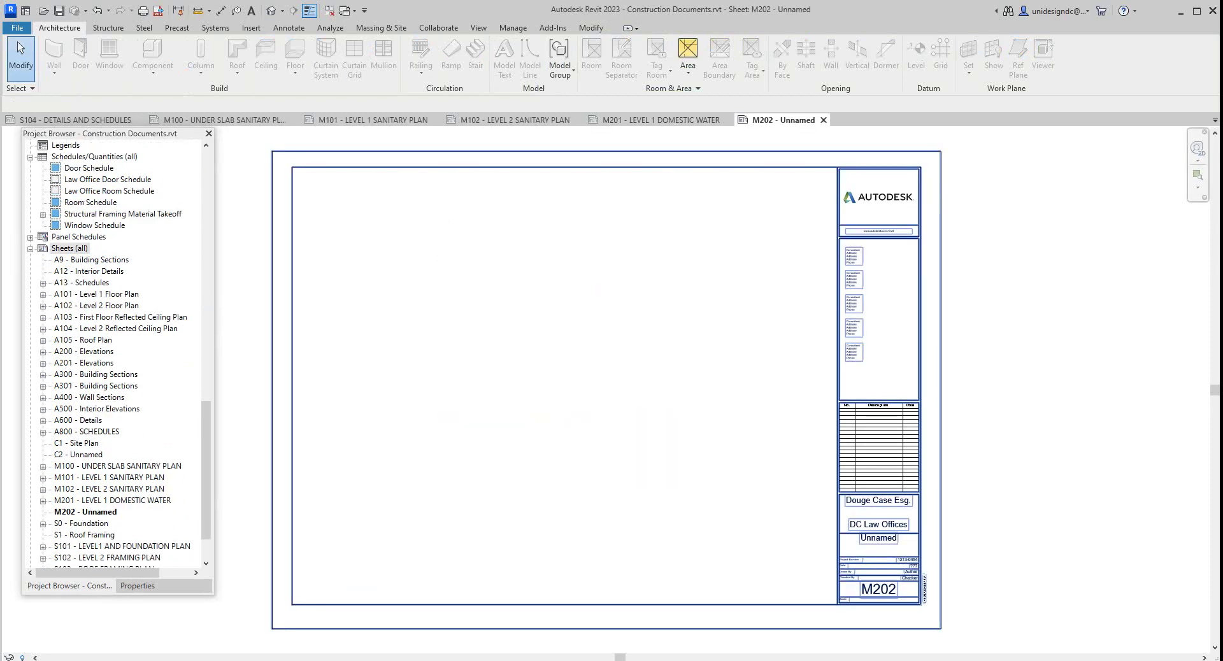
pyautogui.click(86, 511)
pyautogui.rightClick(85, 512)
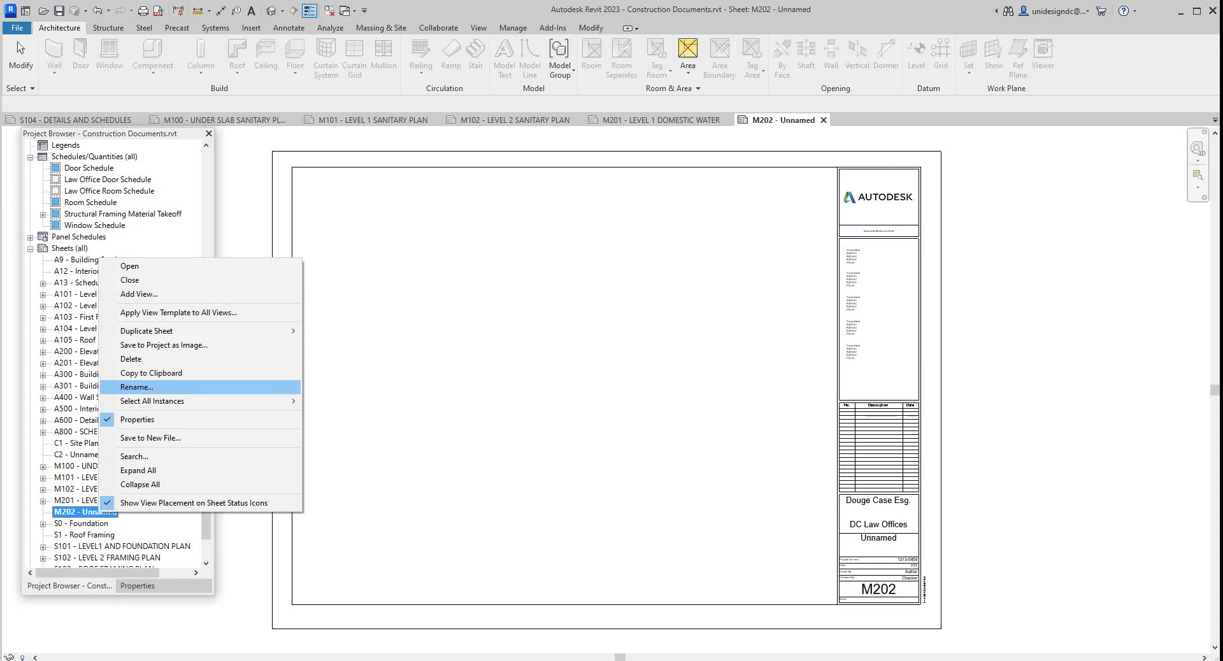
pyautogui.click(137, 387)
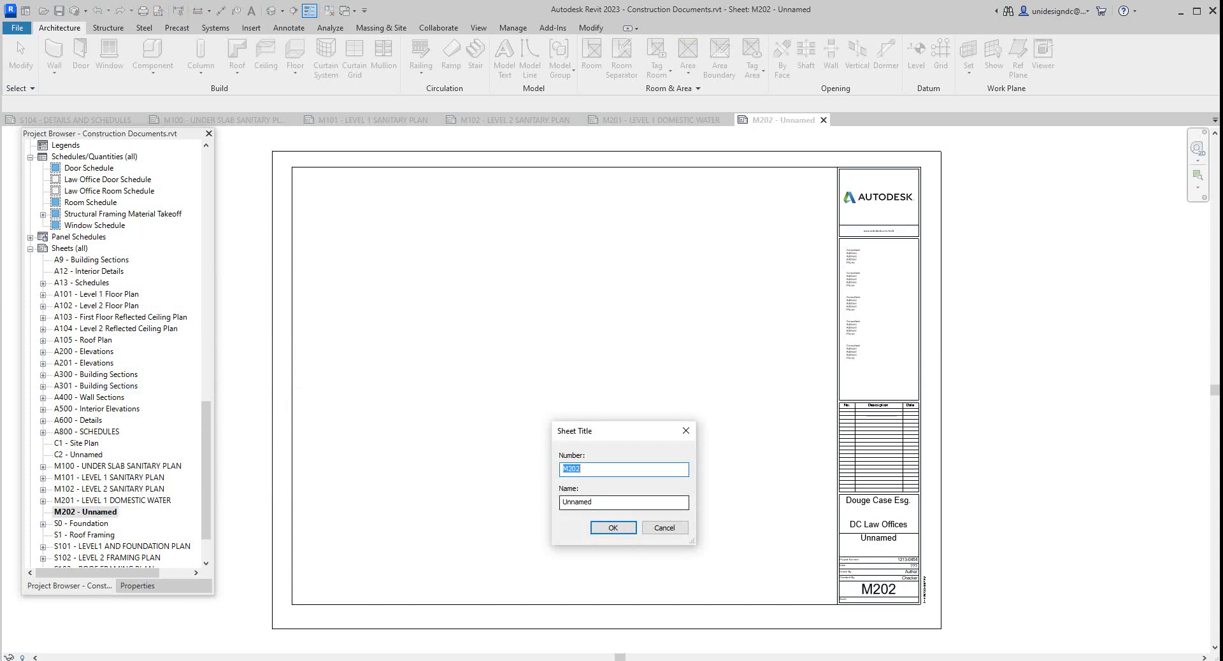
pyautogui.press('Tab')
pyautogui.write('LE')
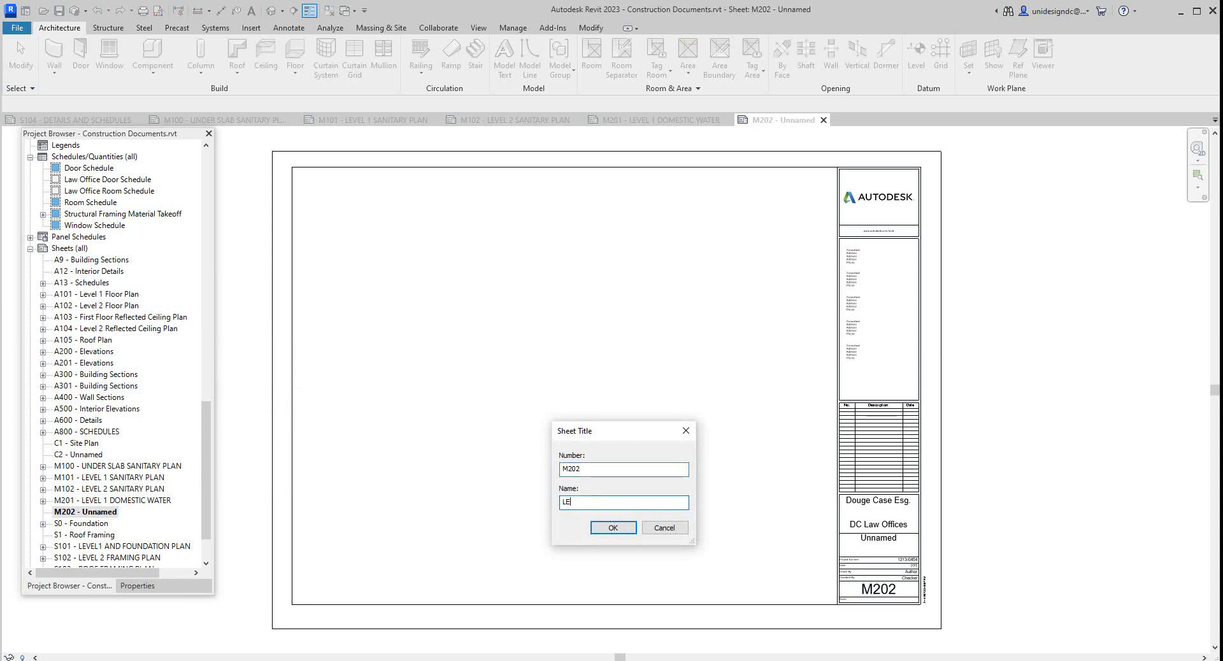
pyautogui.write('VEL 2 DOMESTIC WATER')
pyautogui.press('Return')
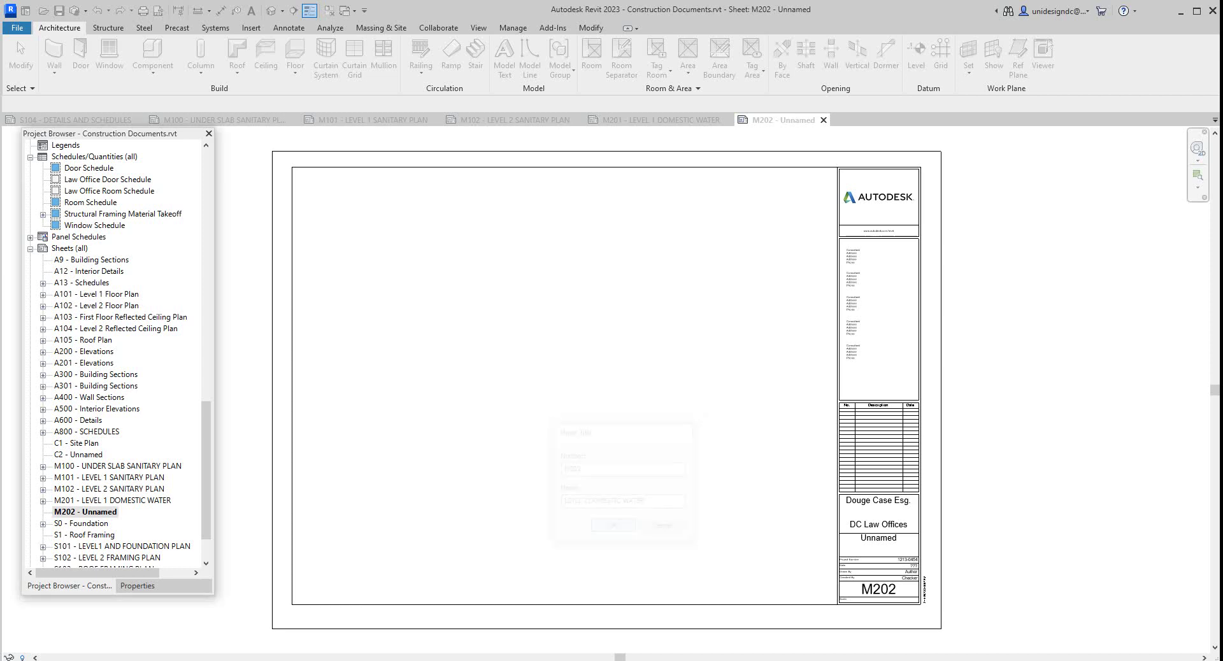
# Step: Place the plumbing view Level 2 – Domestic Water Floor Plan on sheet M202
pyautogui.scroll(6, 115, 351)
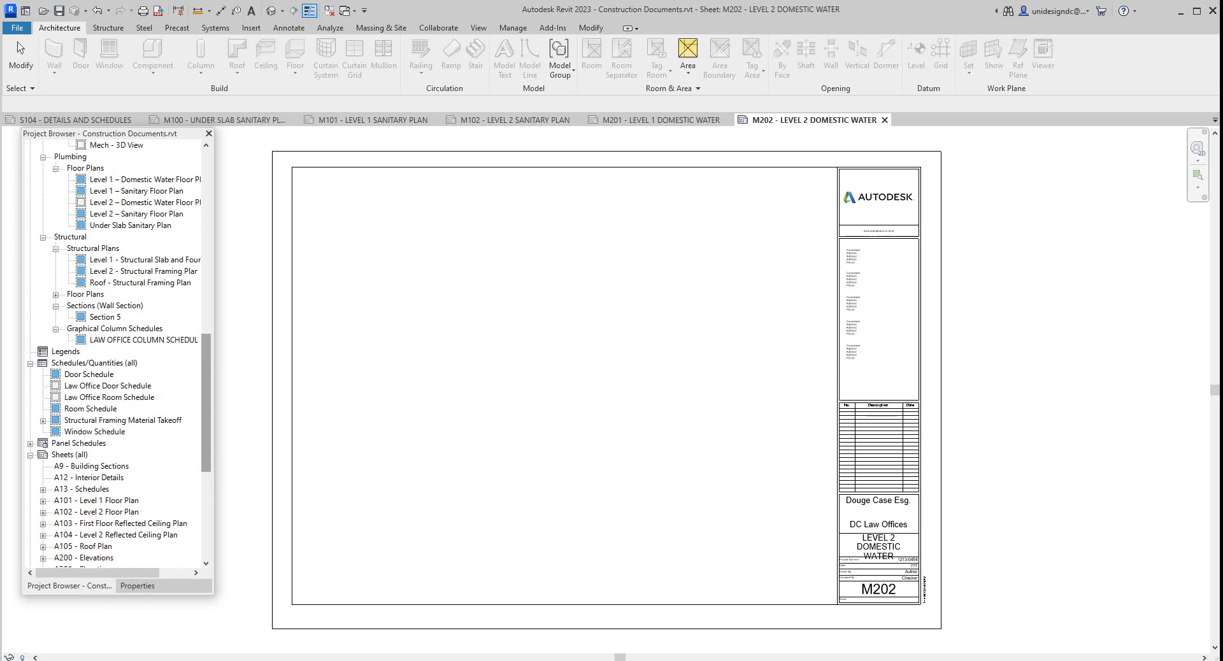
pyautogui.scroll(1, 114, 351)
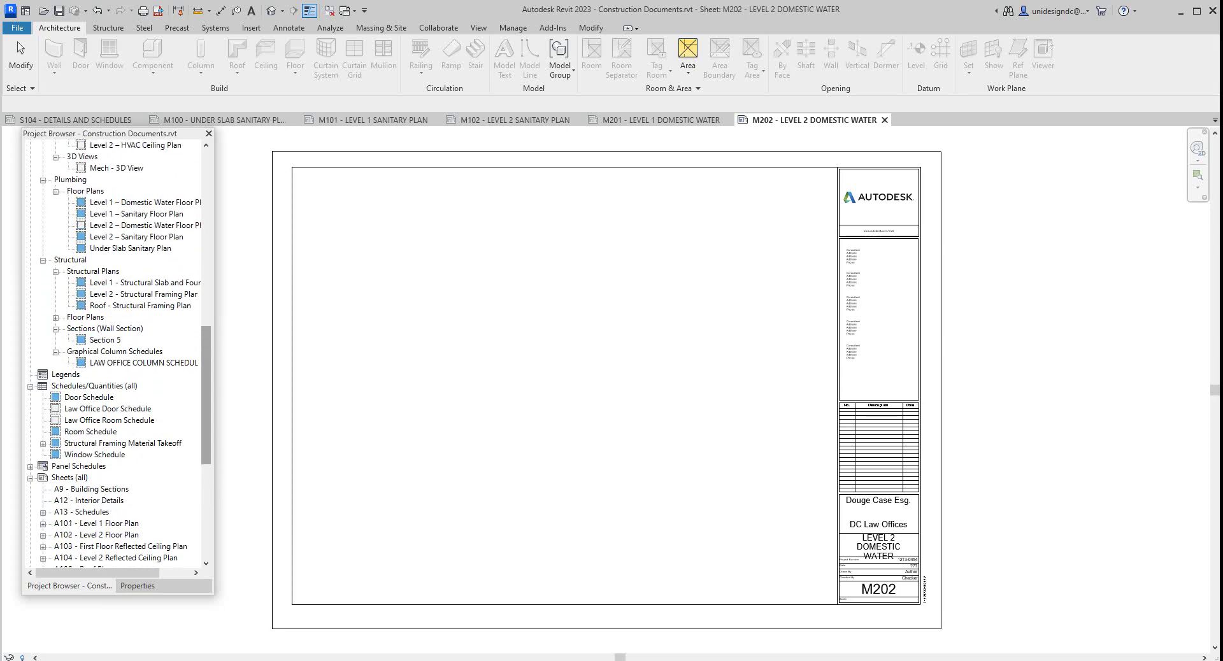
pyautogui.moveTo(145, 225); pyautogui.dragTo(484, 384)
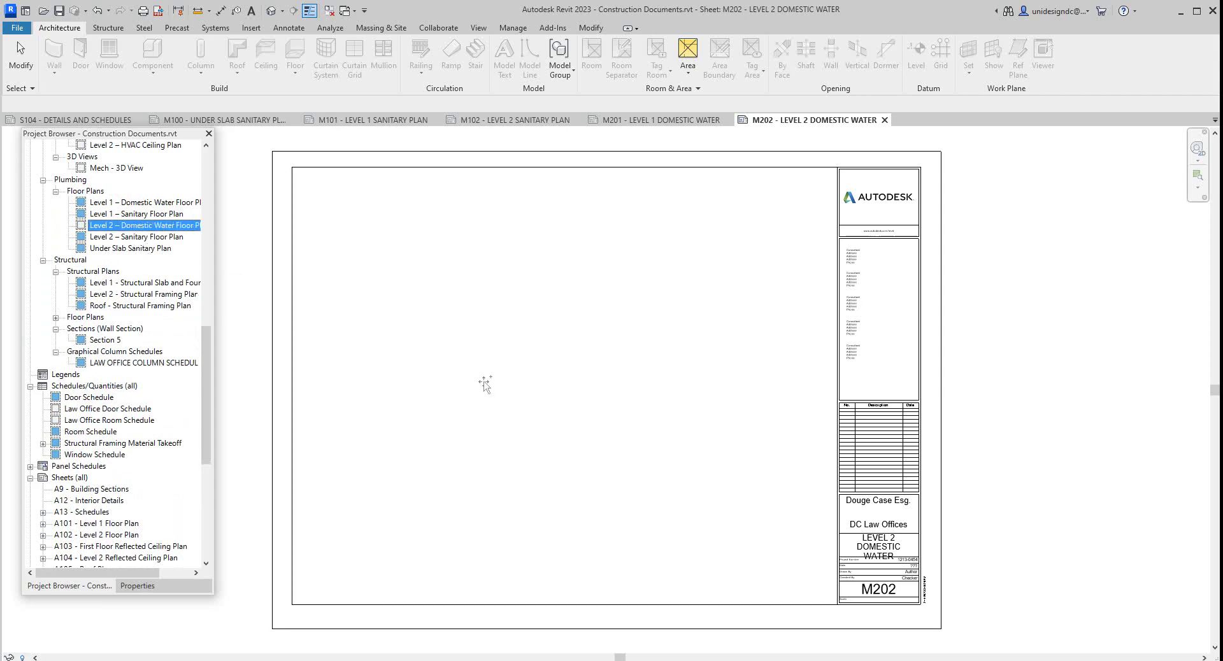
pyautogui.moveTo(144, 225); pyautogui.dragTo(477, 374)
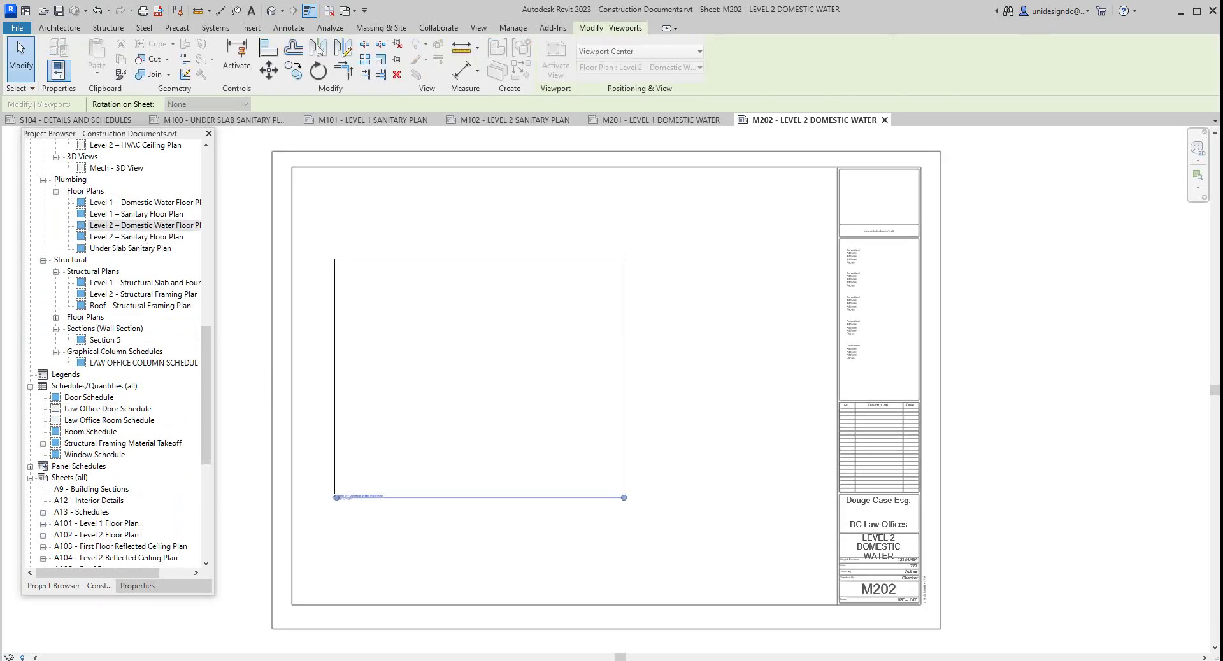
pyautogui.moveTo(555, 391); pyautogui.dragTo(575, 412)
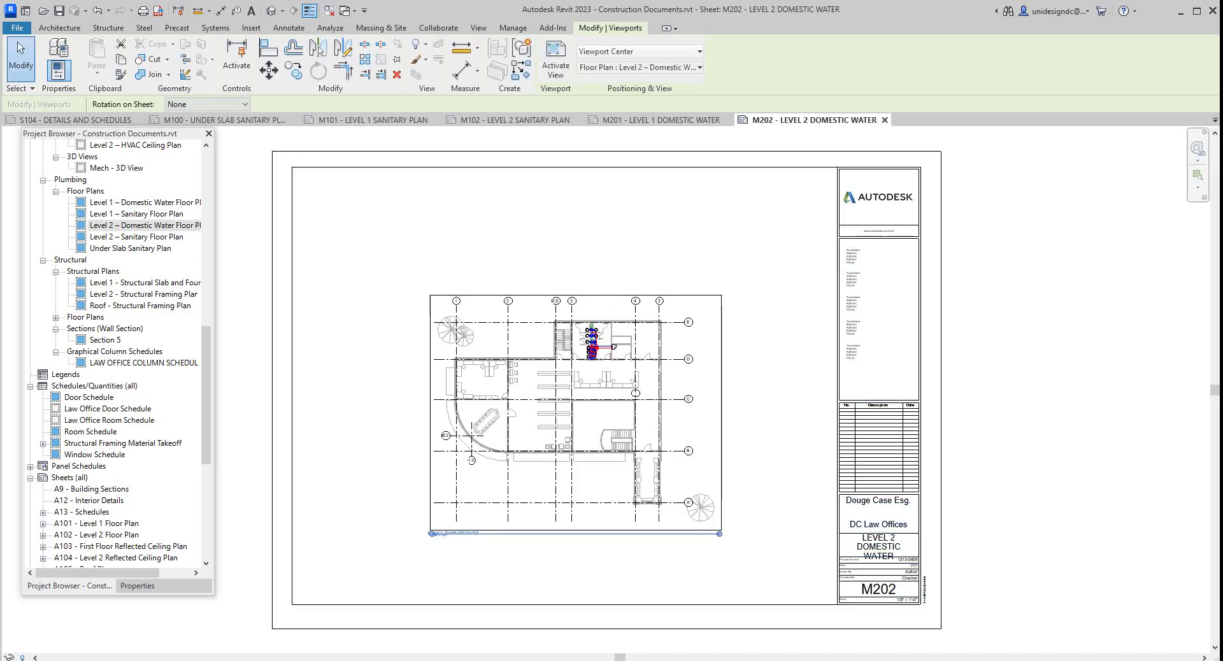
# Step: Set the view scale of the Level 2 – Domestic Water Floor Plan viewport to 1/4" = 1'-0"
pyautogui.click(137, 586)
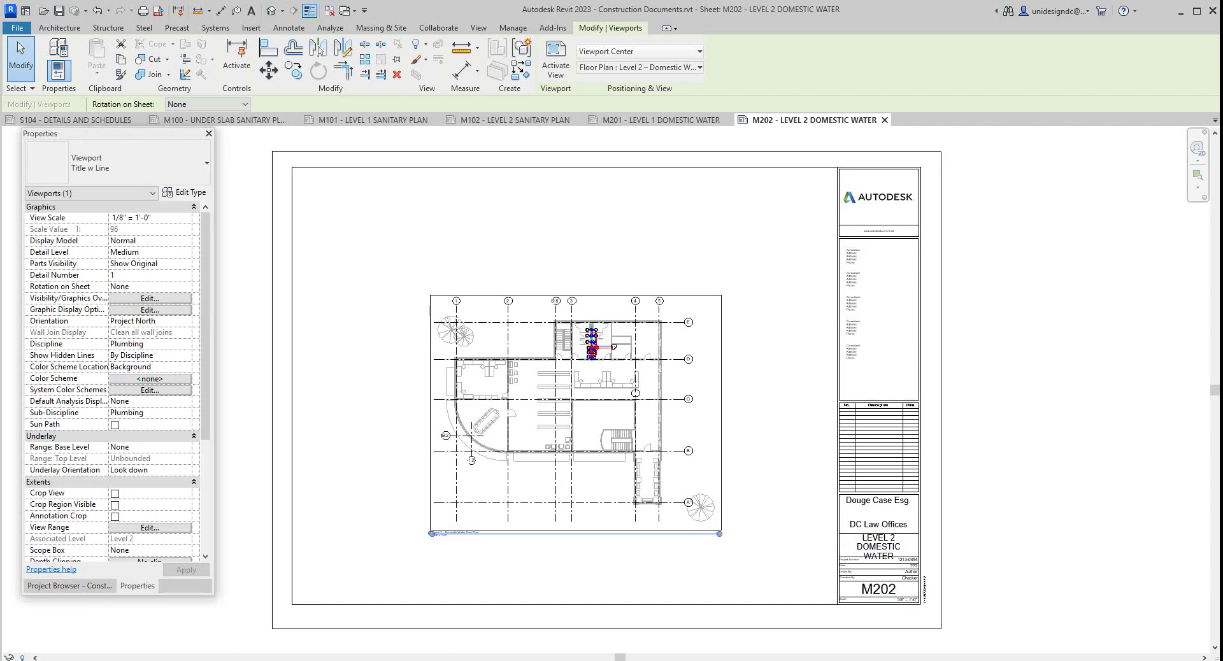
pyautogui.click(184, 192)
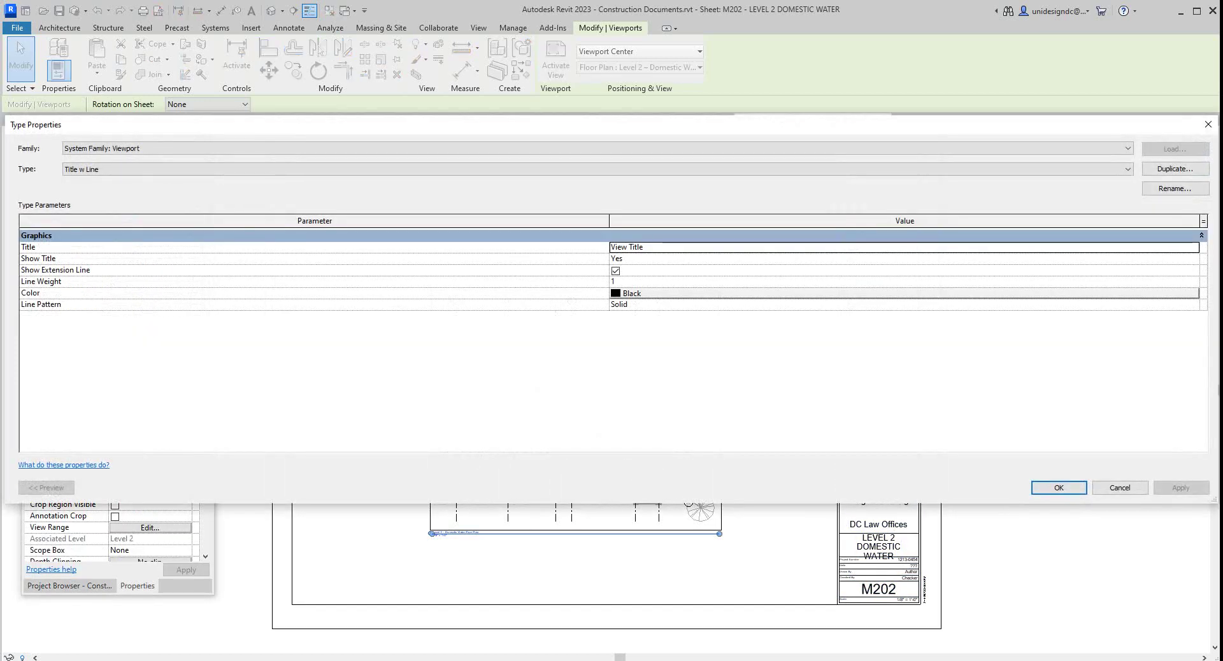
pyautogui.click(1120, 488)
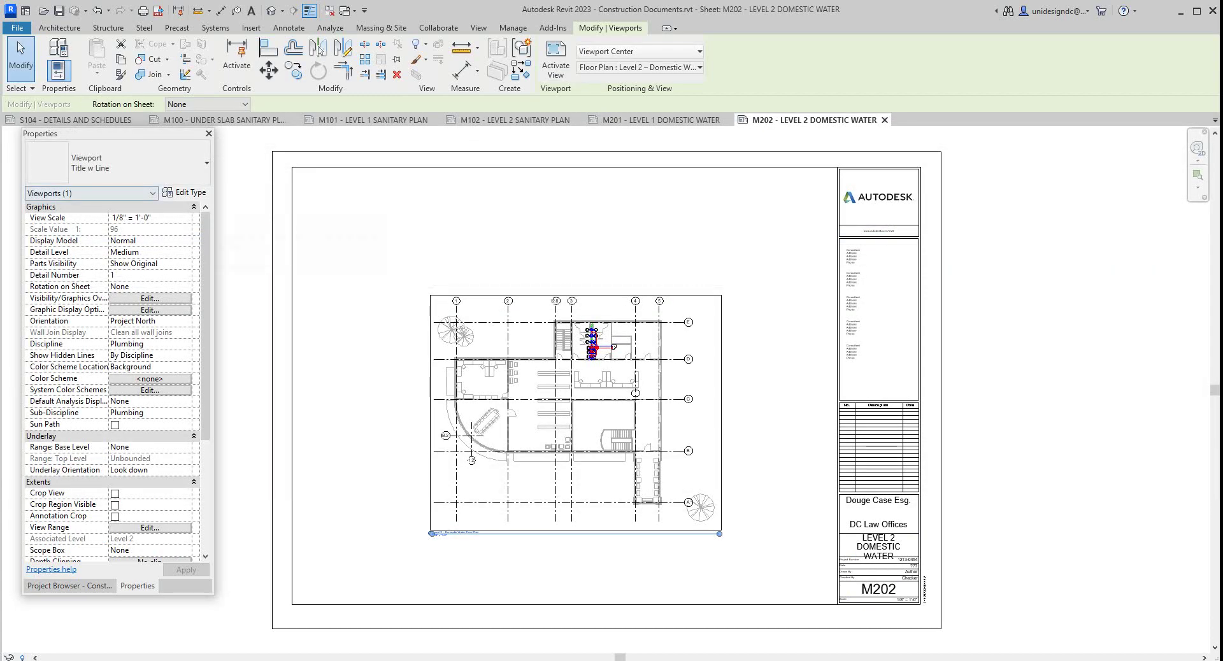
pyautogui.click(146, 218)
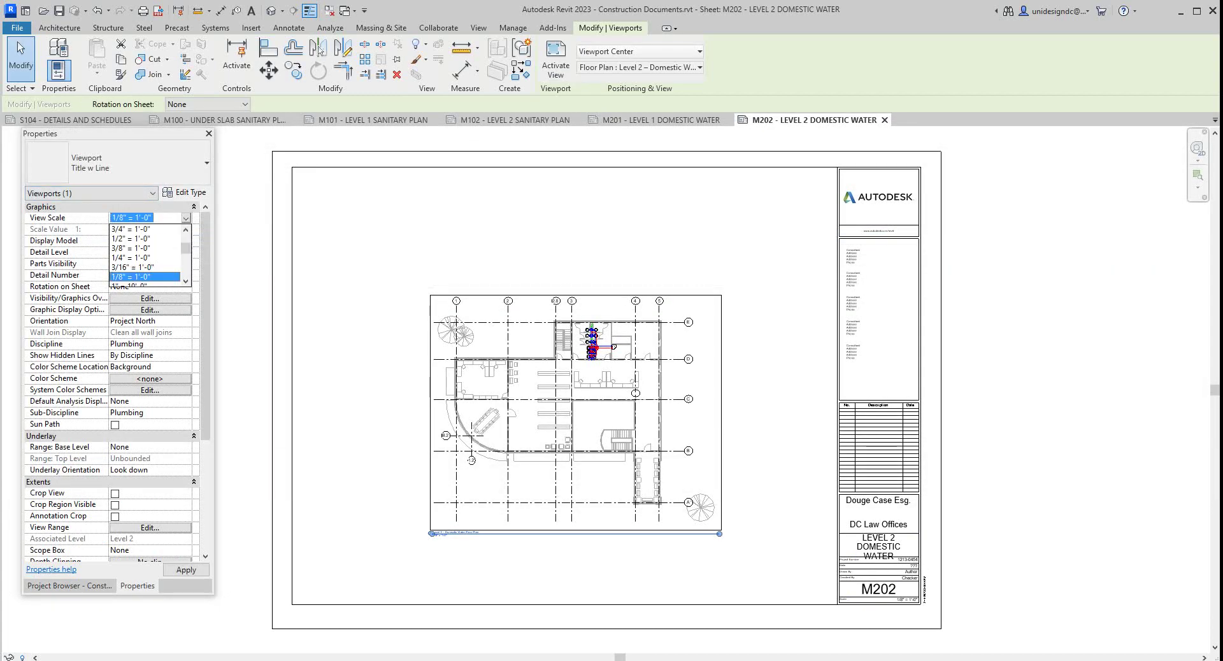
pyautogui.click(145, 258)
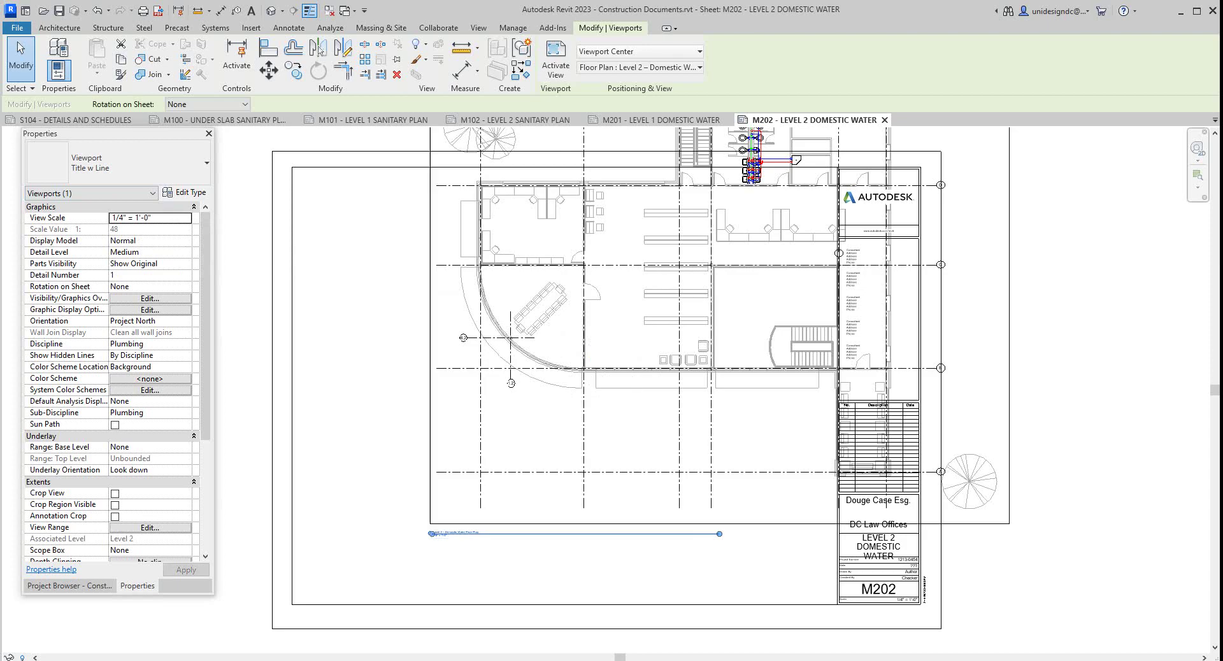
# Step: Move the Level 2 domestic water viewport down and to the left so the plan sits within sheet M202's drawing area
pyautogui.scroll(-3, 1059, 409)
pyautogui.click(1059, 409)
pyautogui.moveTo(994, 408); pyautogui.dragTo(926, 447)
pyautogui.click(976, 530)
pyautogui.scroll(3, 976, 530)
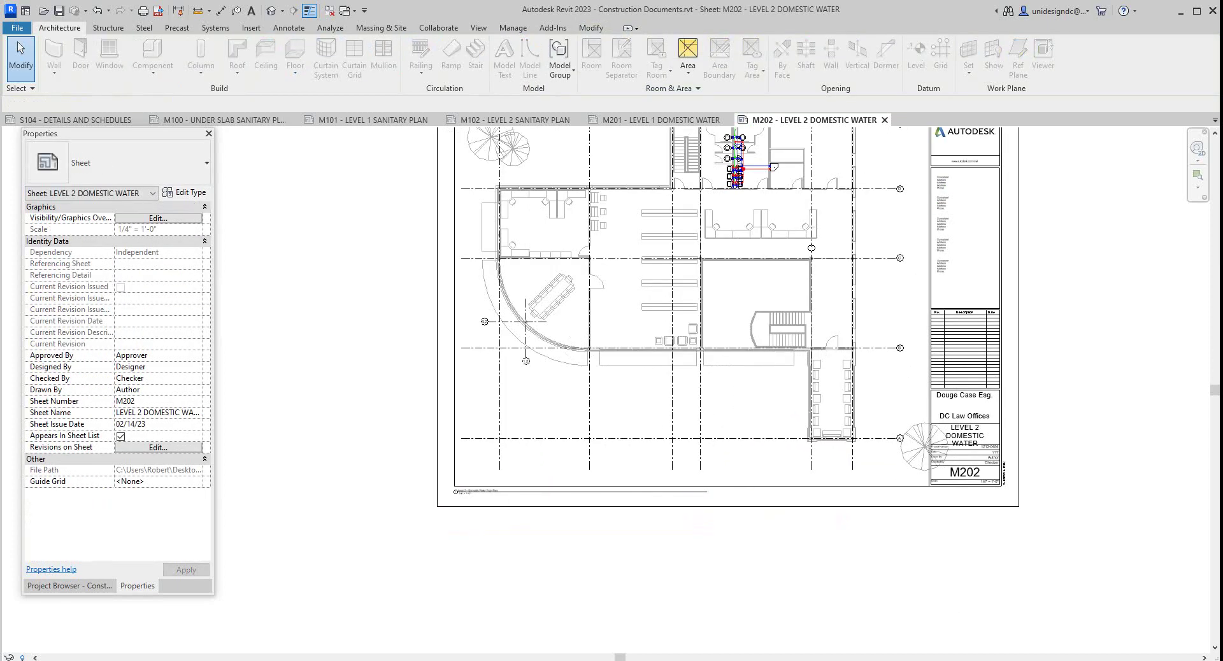
# Step: Shift the Level 2 domestic water viewport slightly down to align its upper edge with the drawing area border of sheet M202
pyautogui.scroll(-2, 981, 505)
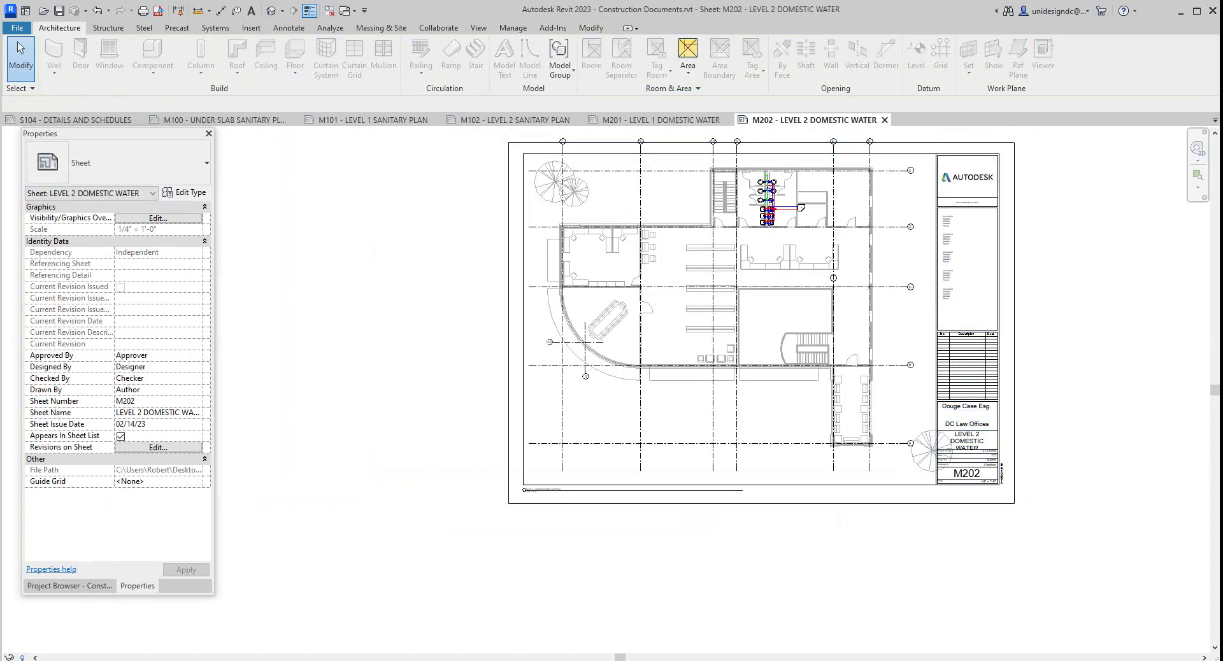
pyautogui.moveTo(924, 456); pyautogui.dragTo(924, 473)
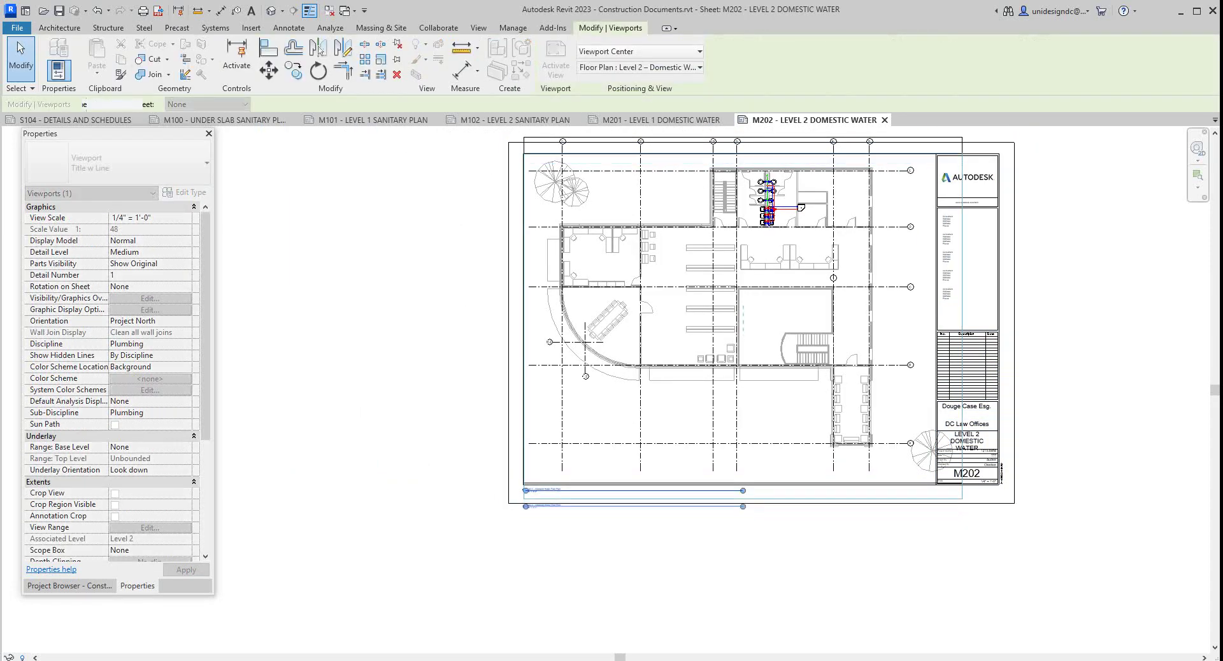
pyautogui.click(976, 530)
pyautogui.scroll(3, 777, 174)
pyautogui.scroll(-1, 777, 174)
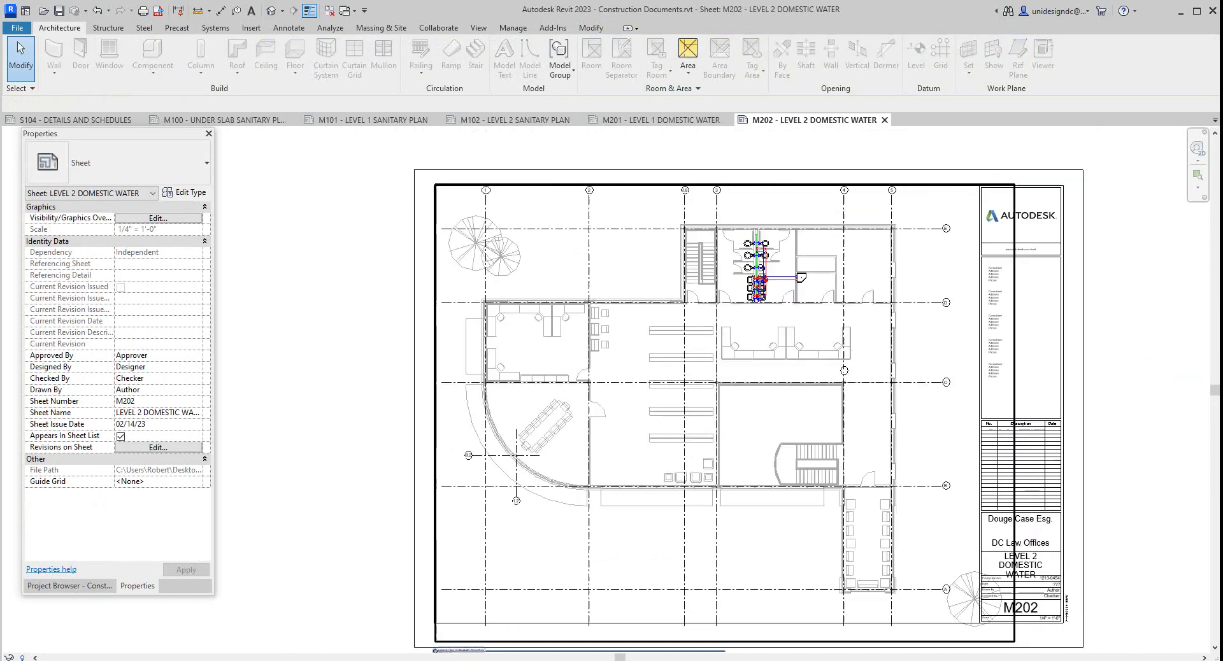
pyautogui.scroll(3, 777, 174)
pyautogui.scroll(2, 757, 245)
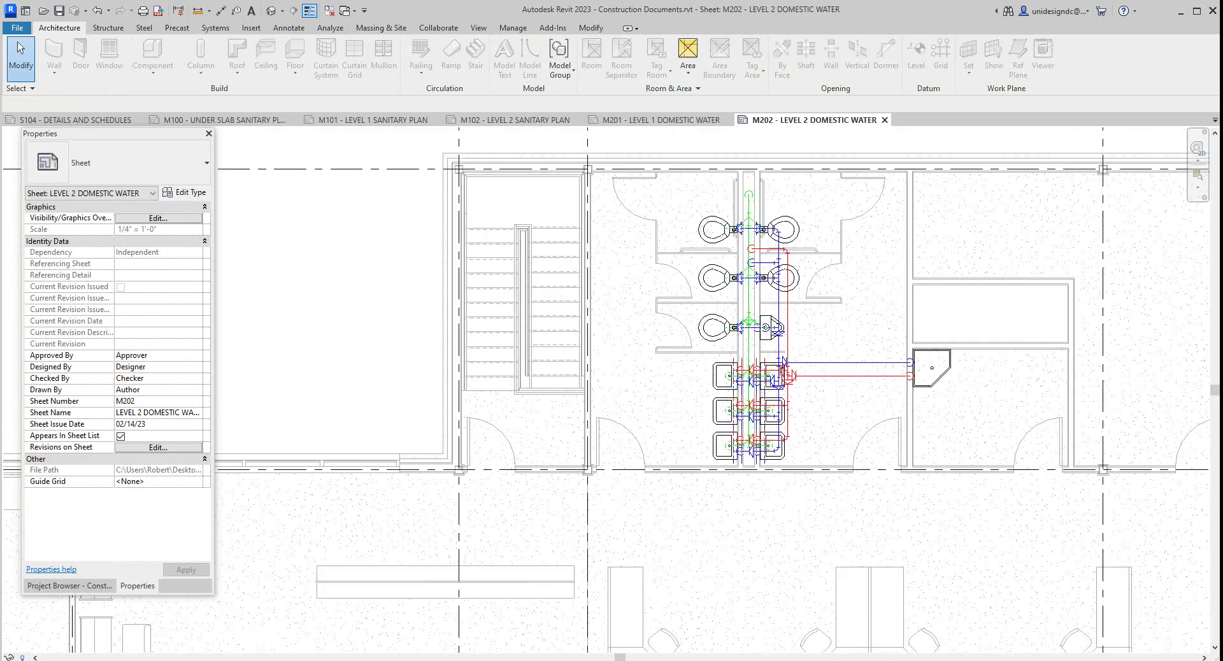
pyautogui.scroll(-3, 784, 395)
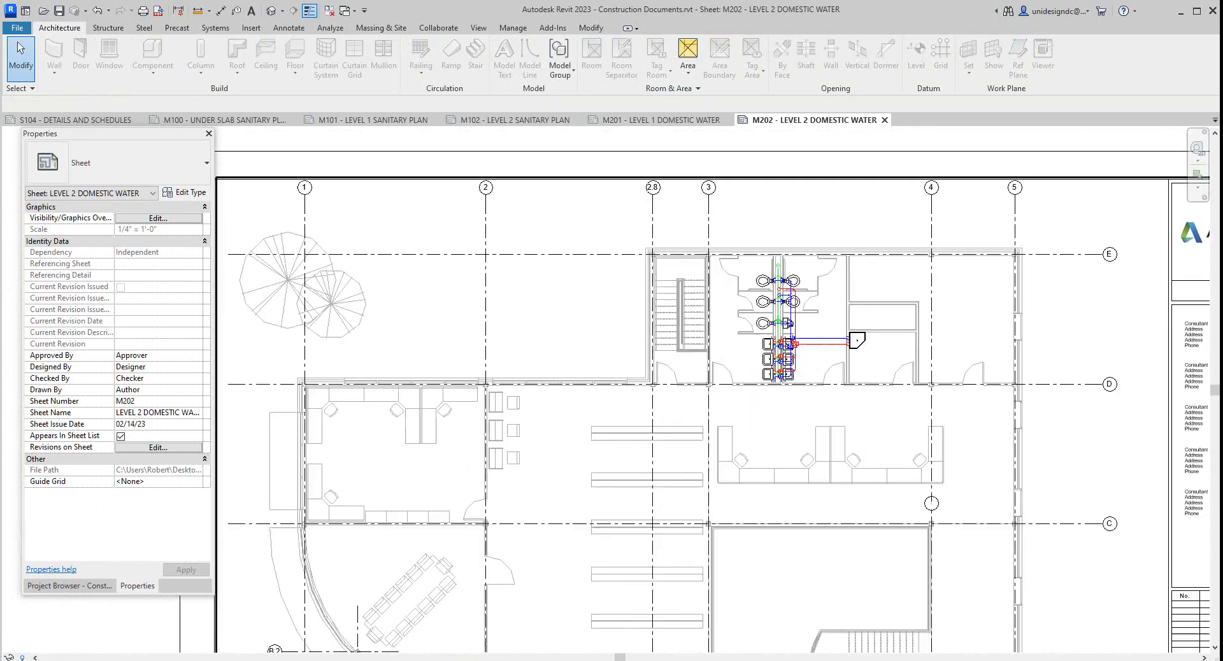
# Step: Shorten the title line of the Level 2 domestic water viewport and move the view title into sheet M202's lower-left corner
pyautogui.scroll(-1, 787, 300)
pyautogui.moveTo(836, 350); pyautogui.dragTo(818, 219, button='middle')
pyautogui.scroll(4, 809, 275)
pyautogui.scroll(-6, 812, 273)
pyautogui.middleClick(813, 273)
pyautogui.middleClick(812, 273)
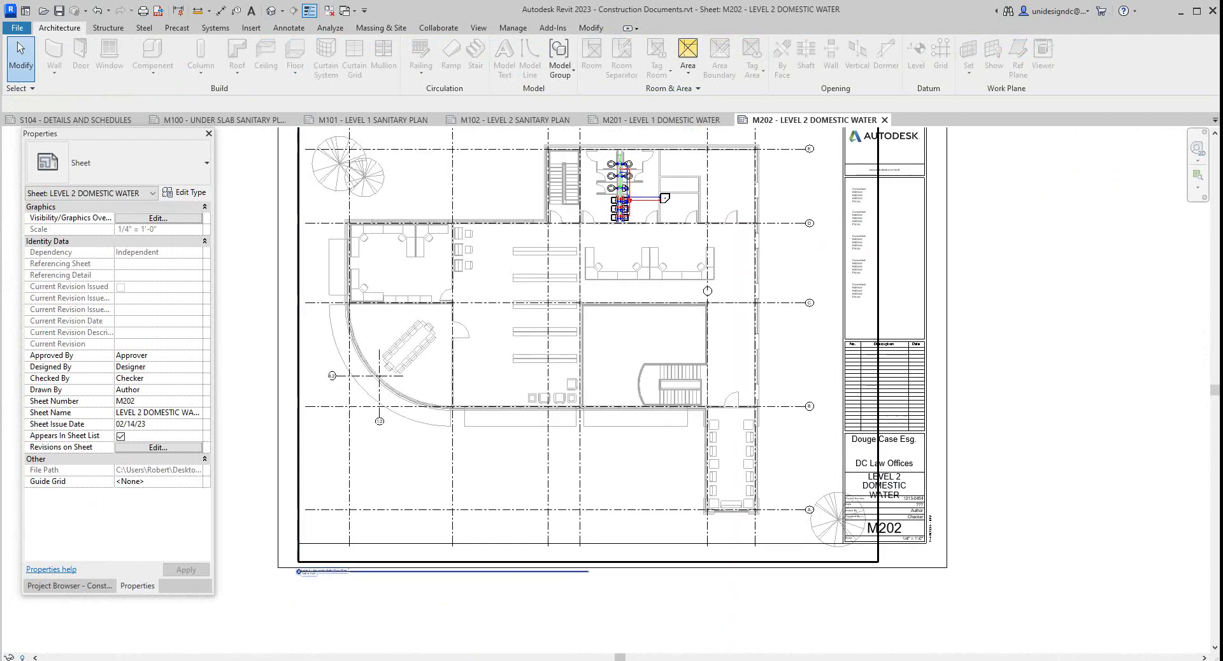
pyautogui.click(669, 472)
pyautogui.moveTo(588, 572); pyautogui.dragTo(338, 534)
pyautogui.click(376, 596)
pyautogui.click(383, 599)
pyautogui.middleClick(382, 599)
pyautogui.middleClick(382, 599)
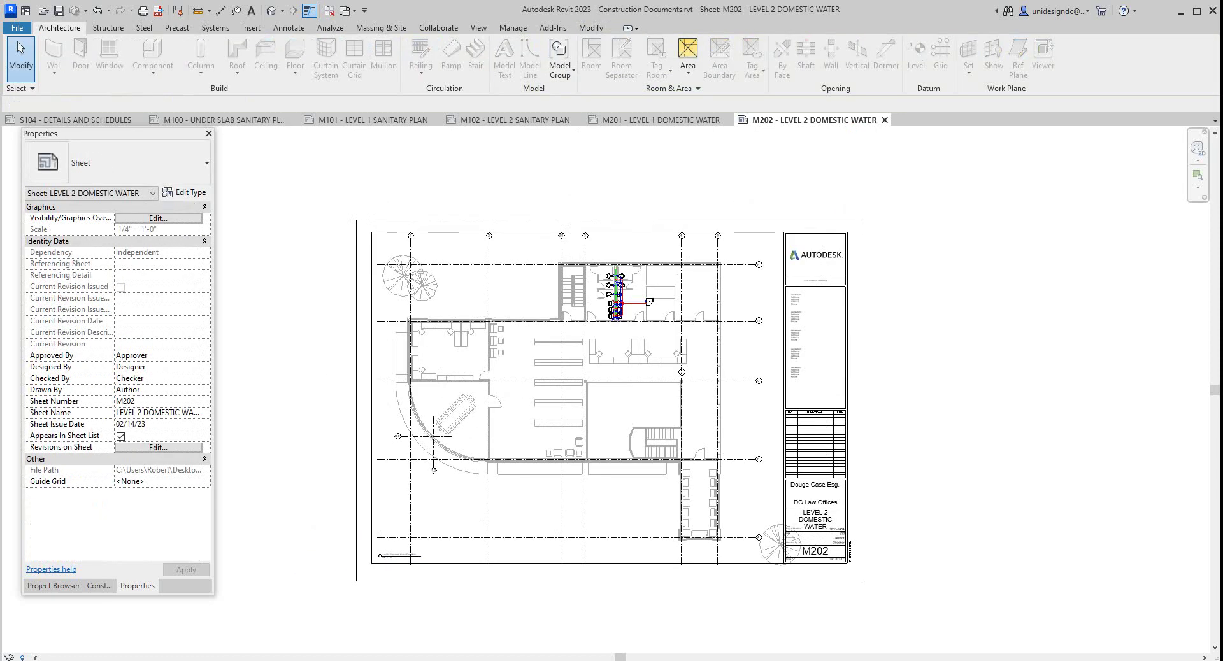
pyautogui.scroll(2, 617, 433)
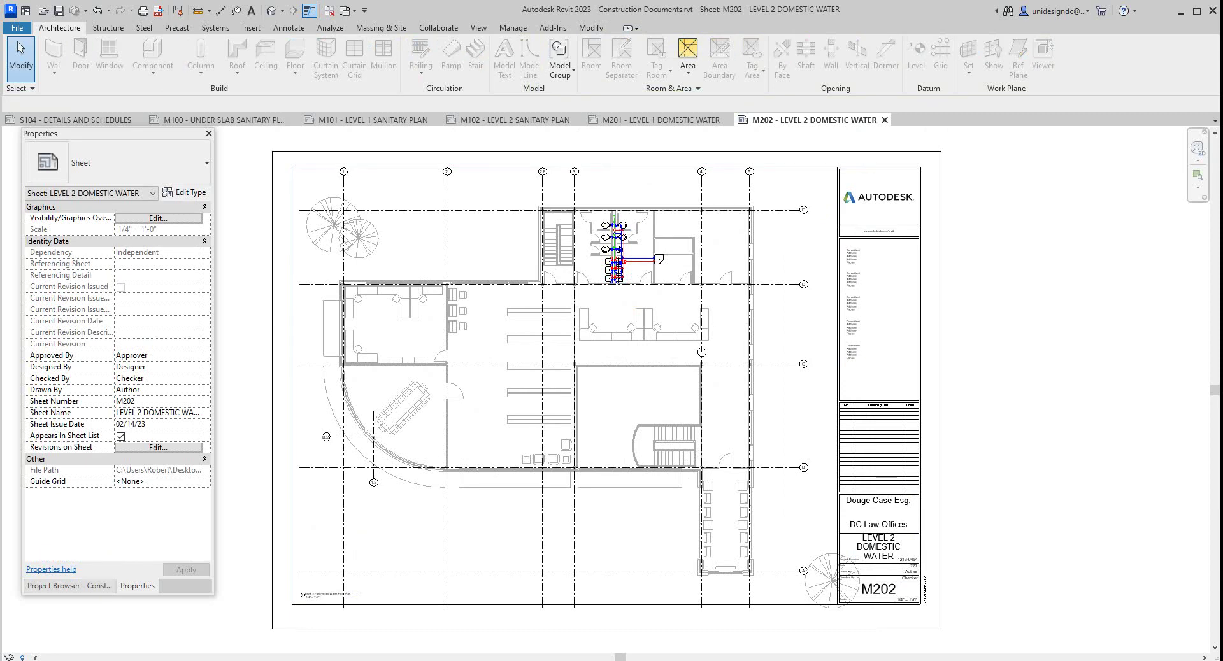
# Step: Create a new sheet using the E1 30 x 42 Horizontal titleblock
pyautogui.click(69, 585)
pyautogui.scroll(-6, 118, 351)
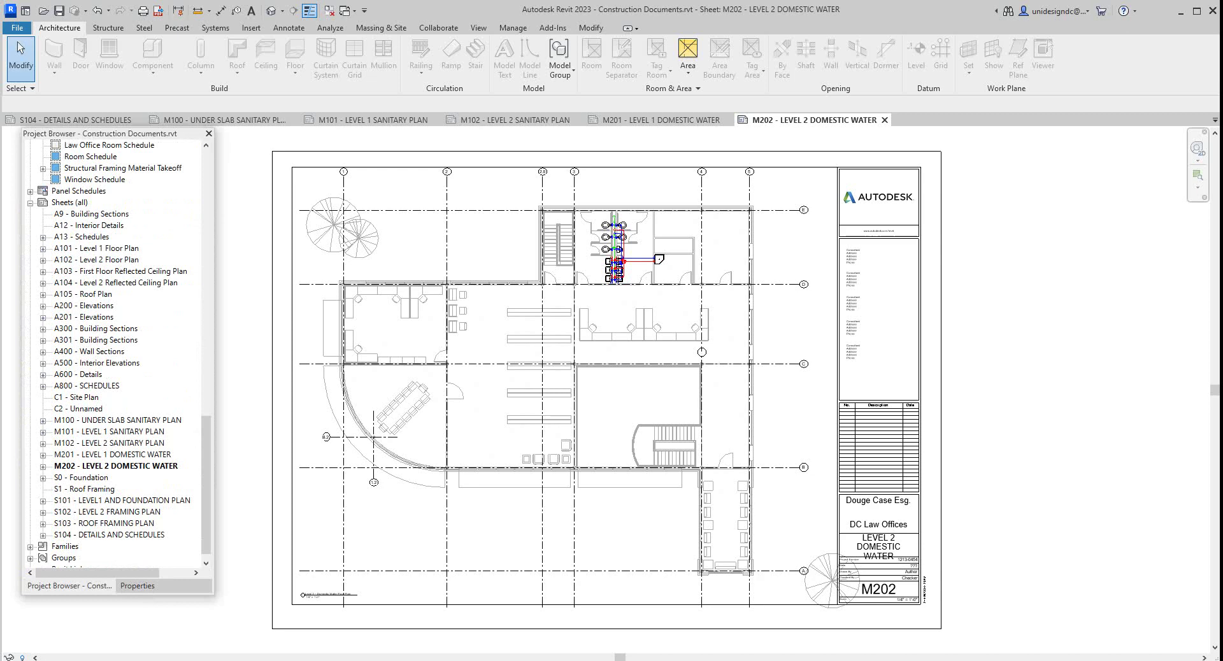
pyautogui.rightClick(65, 203)
pyautogui.click(105, 214)
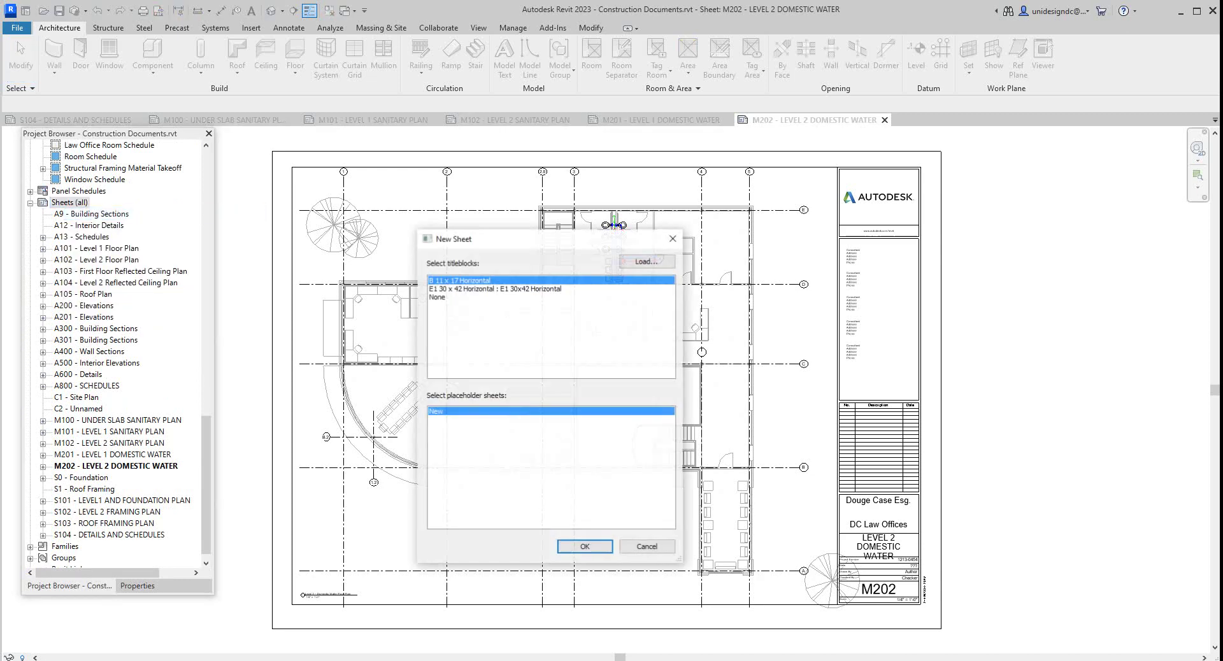
pyautogui.click(495, 289)
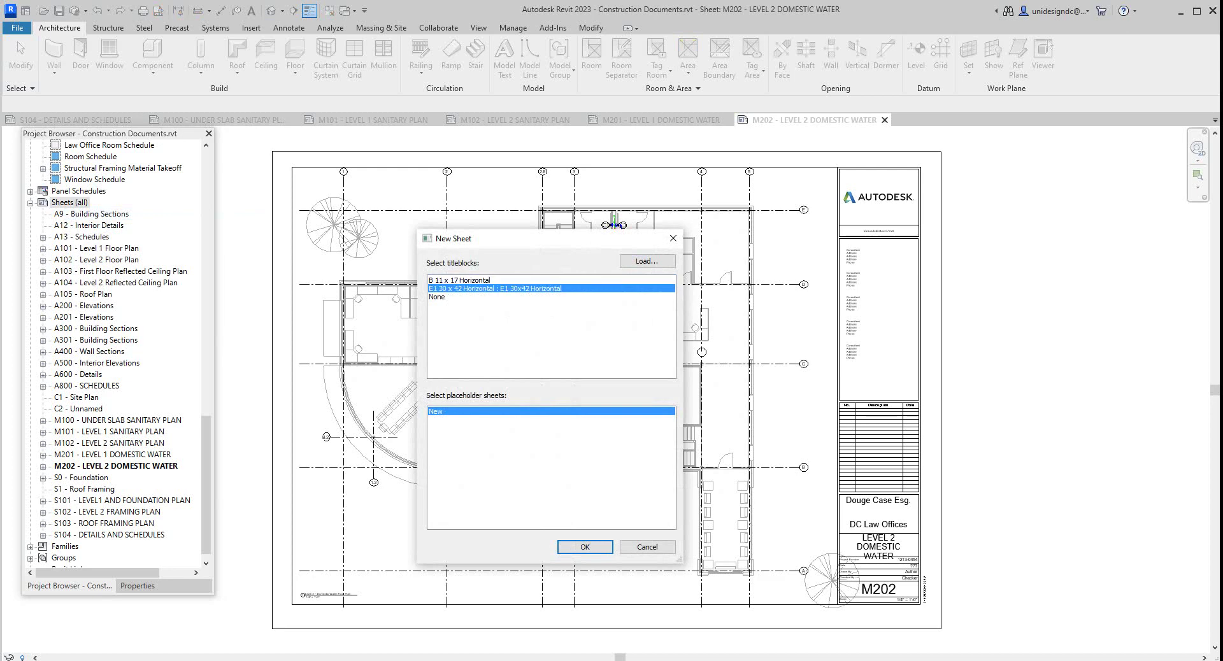
pyautogui.click(585, 547)
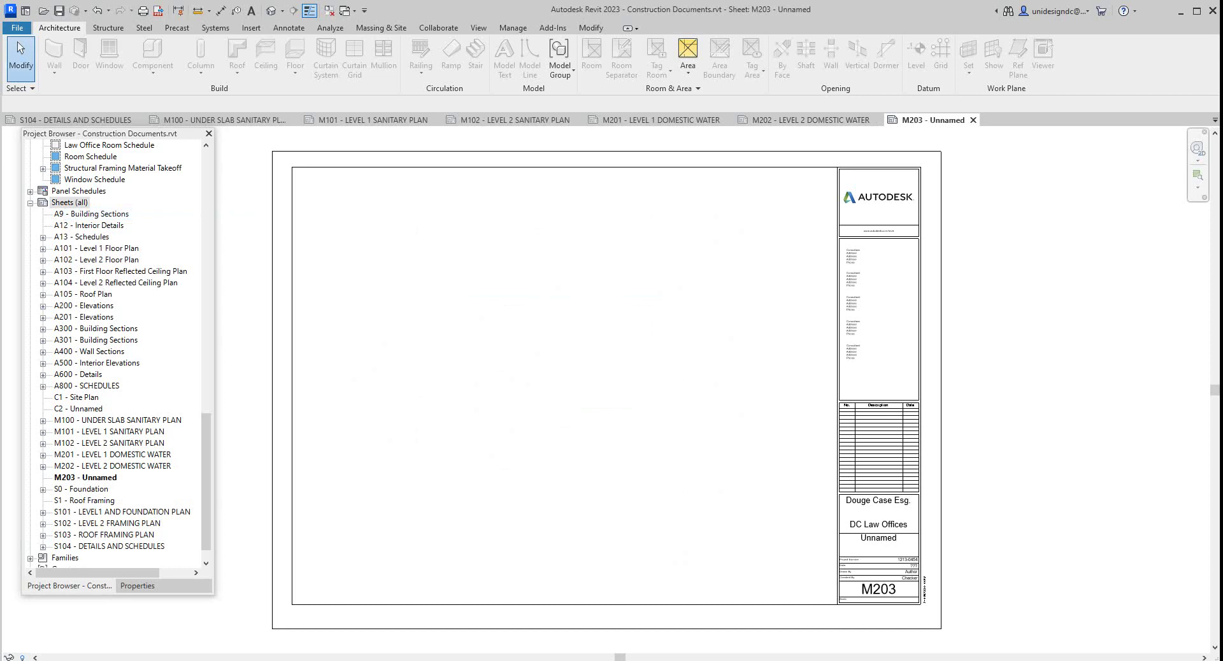
# Step: Renumber the new sheet to M301 and name it LEVEL 1 VENTILATION PLAN
pyautogui.rightClick(86, 478)
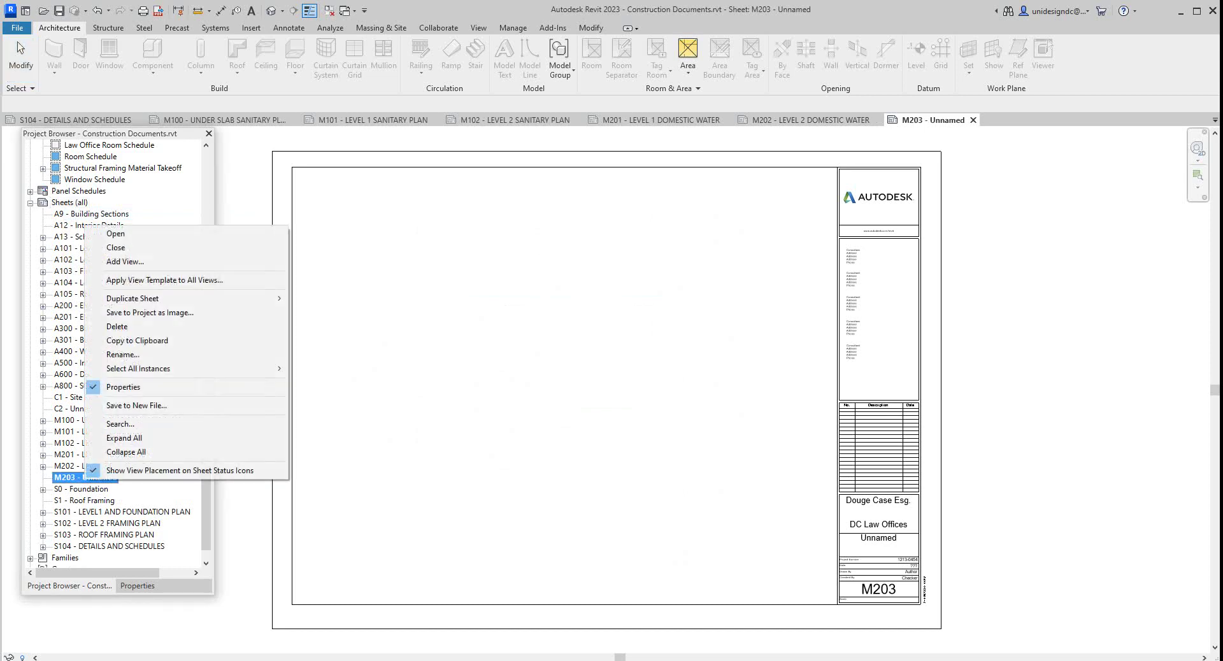
pyautogui.click(123, 355)
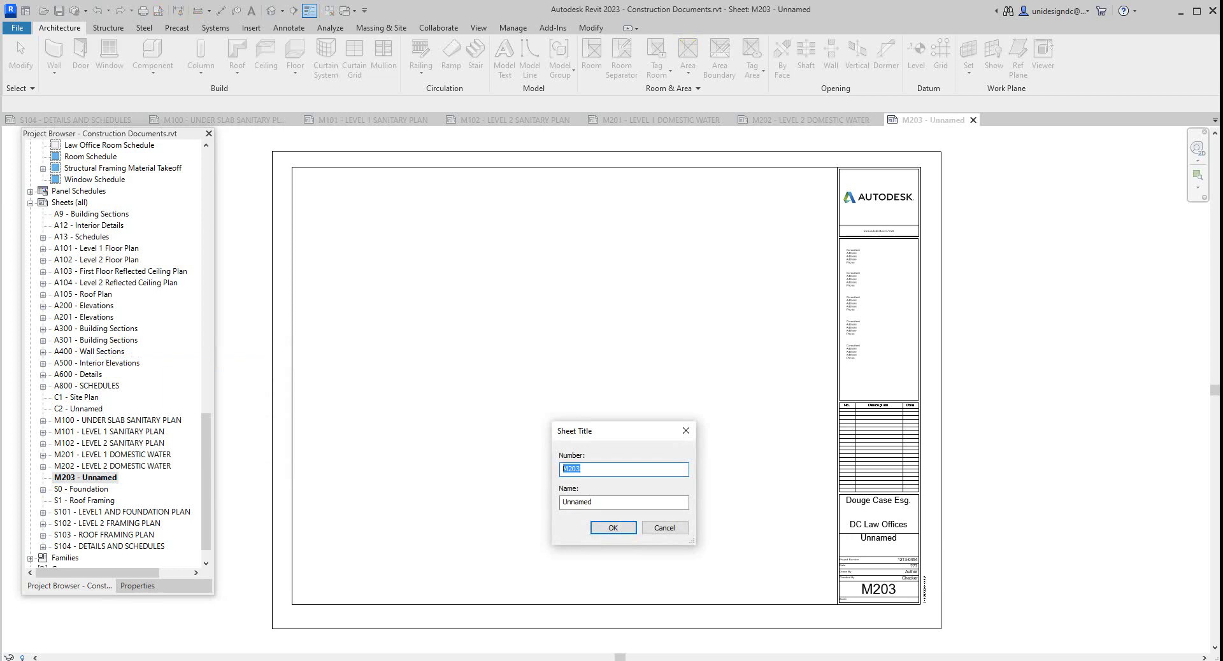
pyautogui.hotkey('shift', 'Right')
pyautogui.hotkey('shift', 'Left')
pyautogui.write('301')
pyautogui.press('Tab')
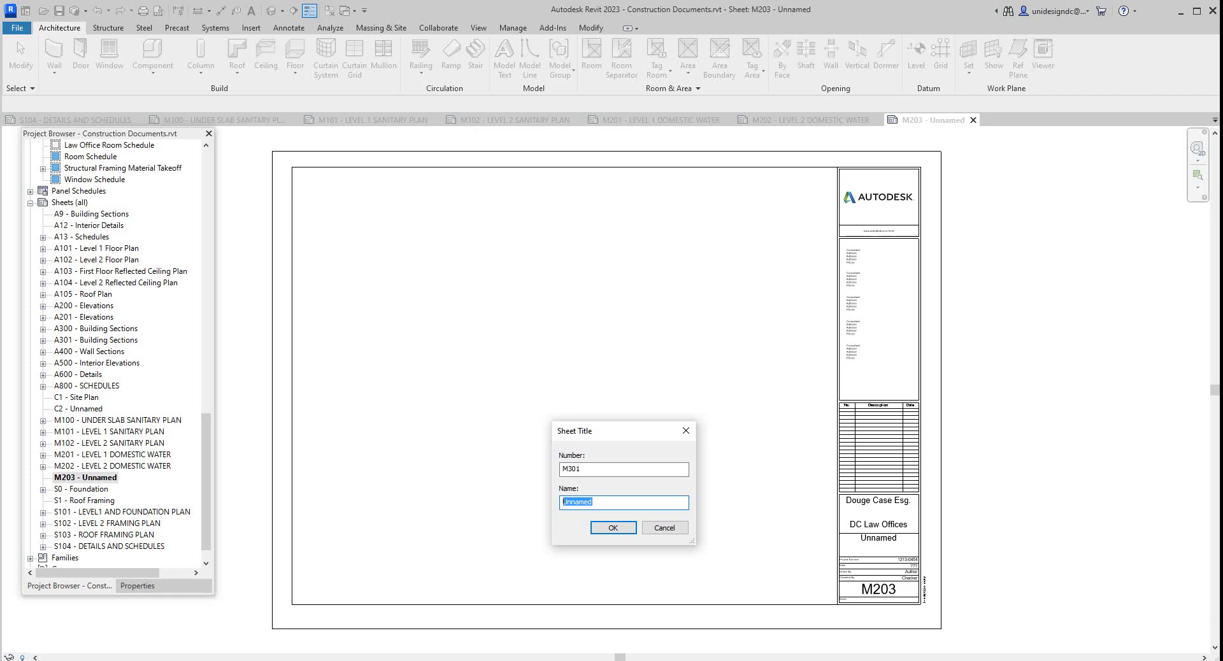
pyautogui.write('LEVEL 1 VENTILATION PLAN')
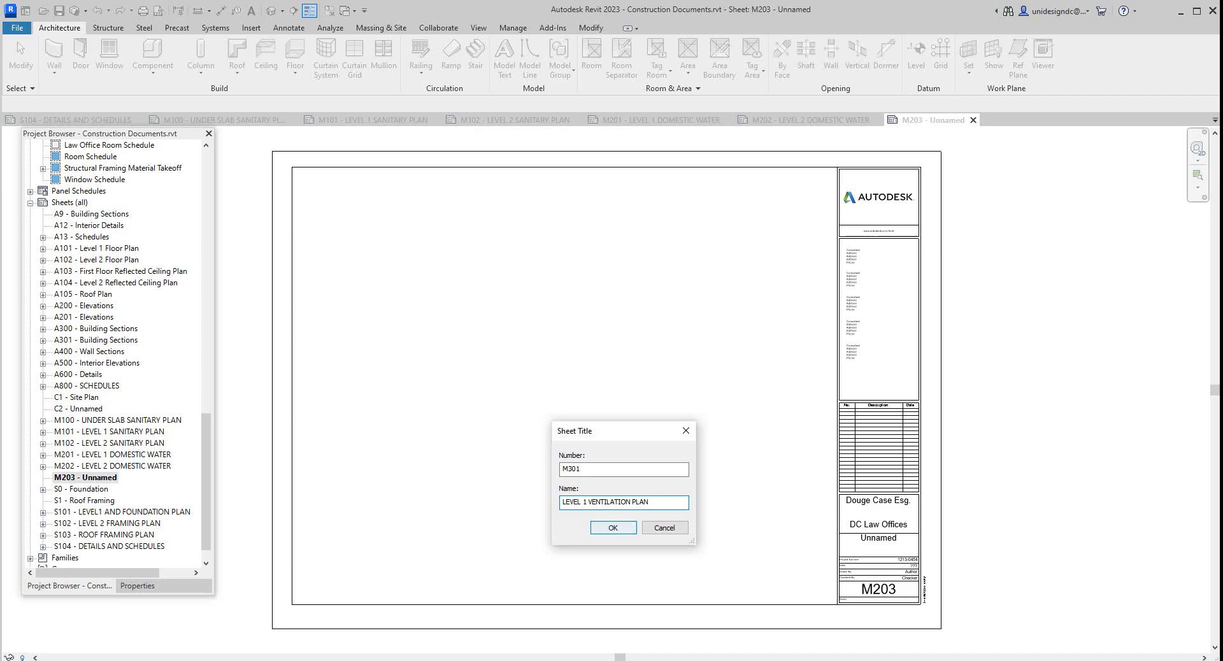
pyautogui.press('Return')
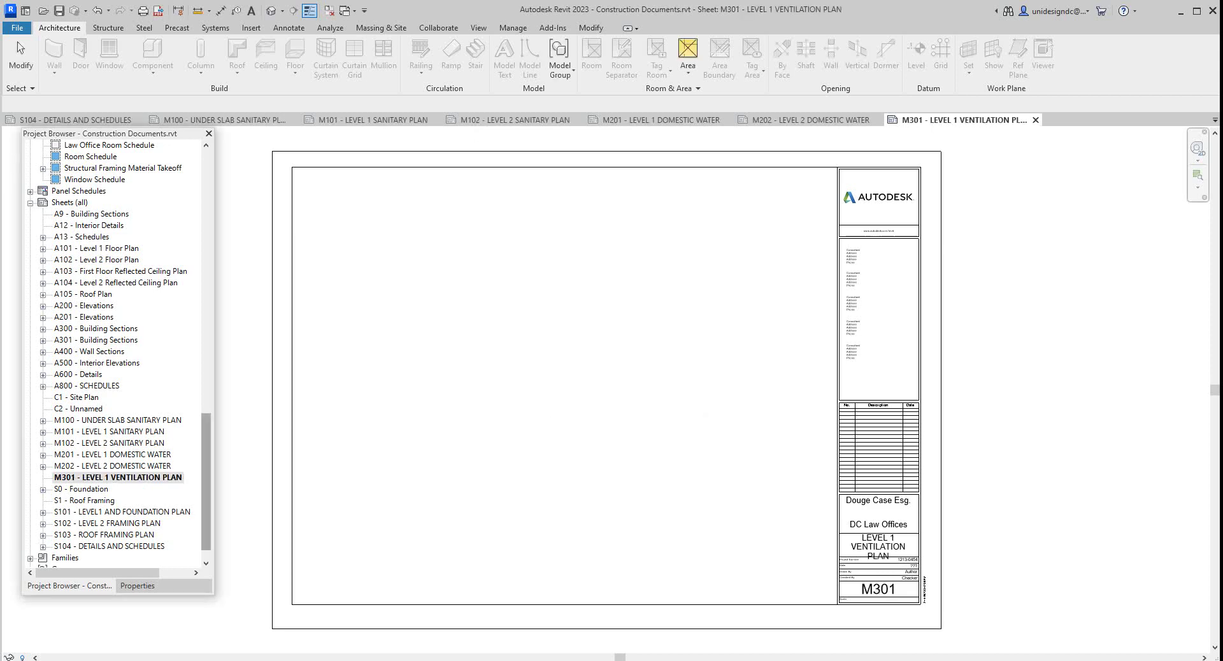
# Step: Widen the Project Browser to fit full view names and look through the Mechanical floor and ceiling plans for sheet M301
pyautogui.moveTo(206, 481); pyautogui.dragTo(206, 352)
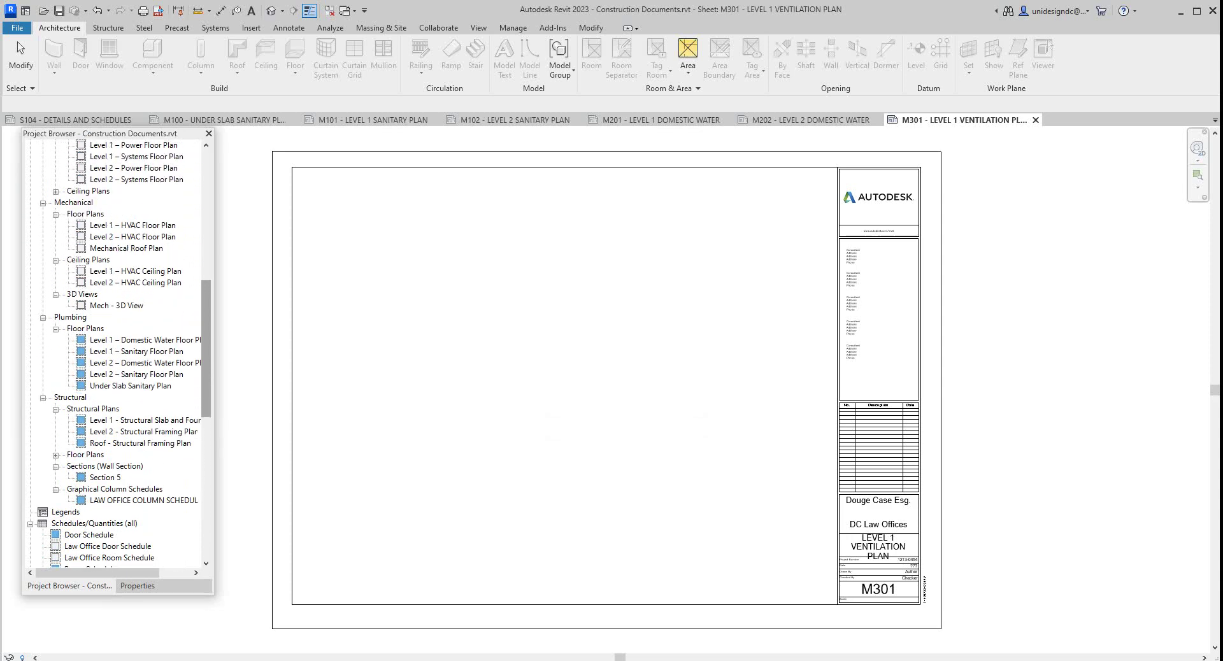
pyautogui.moveTo(206, 351); pyautogui.dragTo(206, 312)
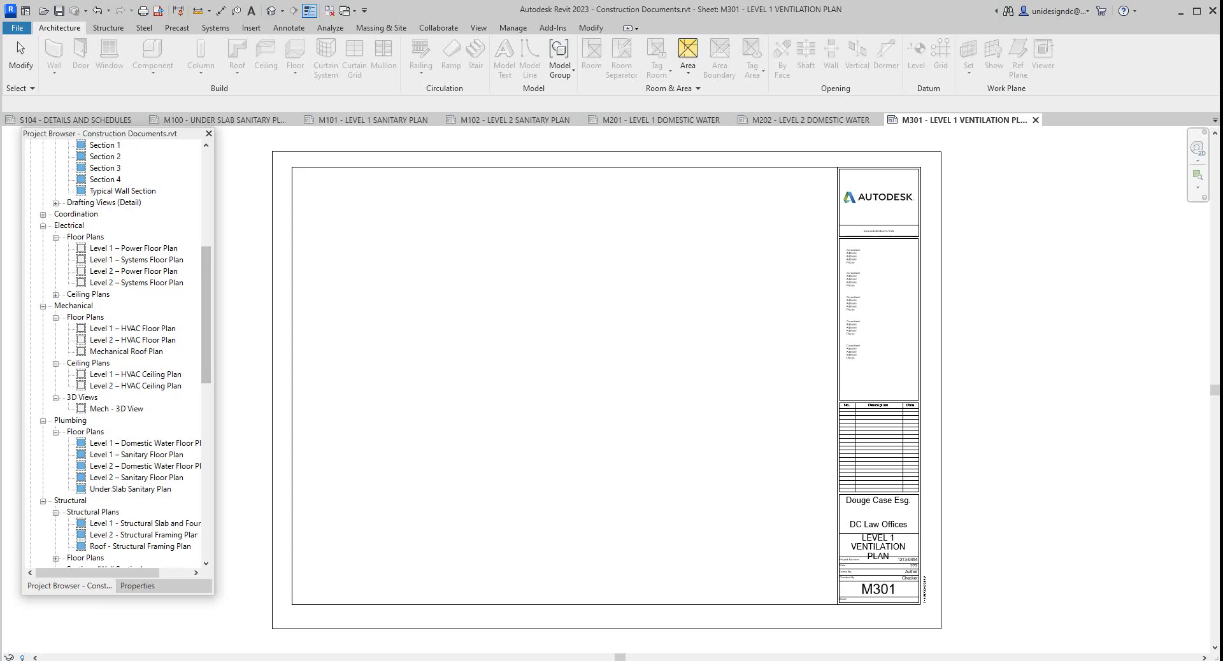
pyautogui.scroll(-5, 115, 354)
pyautogui.scroll(-7, 114, 353)
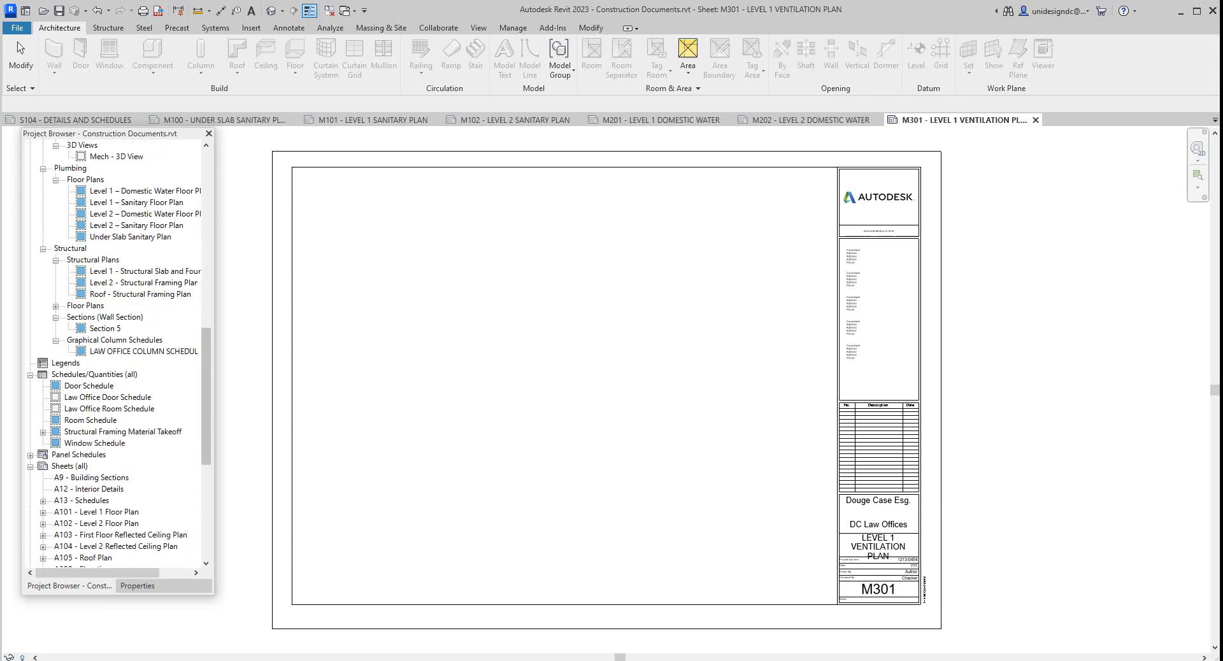
pyautogui.scroll(3, 115, 353)
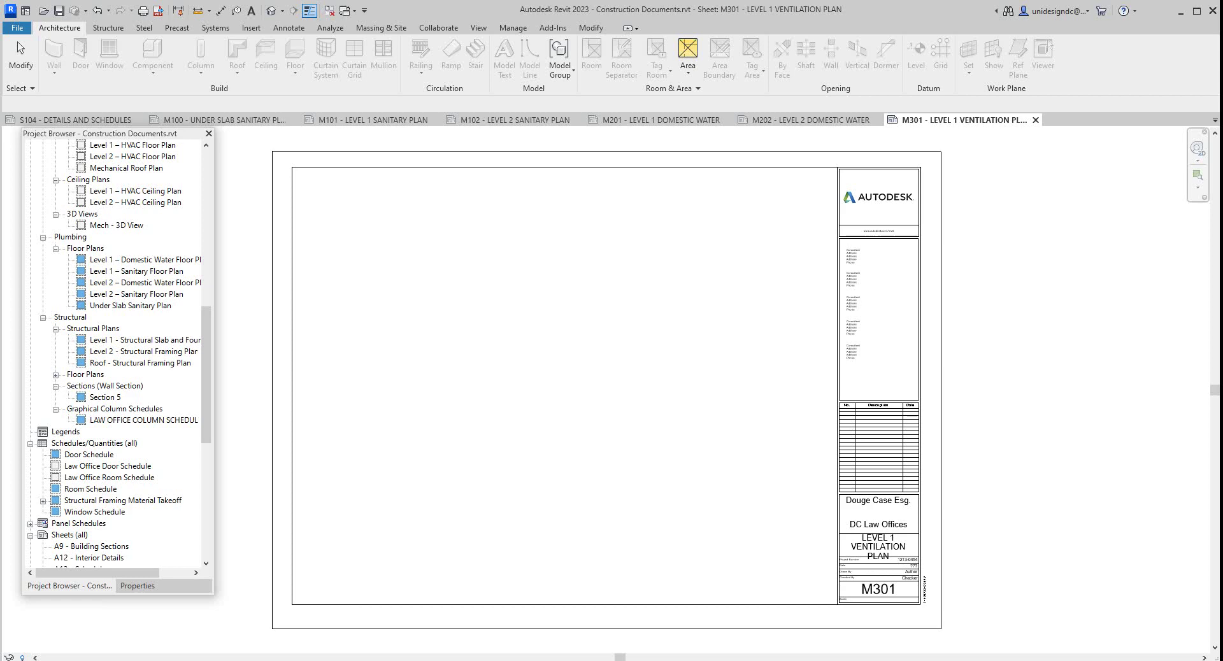
pyautogui.moveTo(214, 252); pyautogui.dragTo(271, 250)
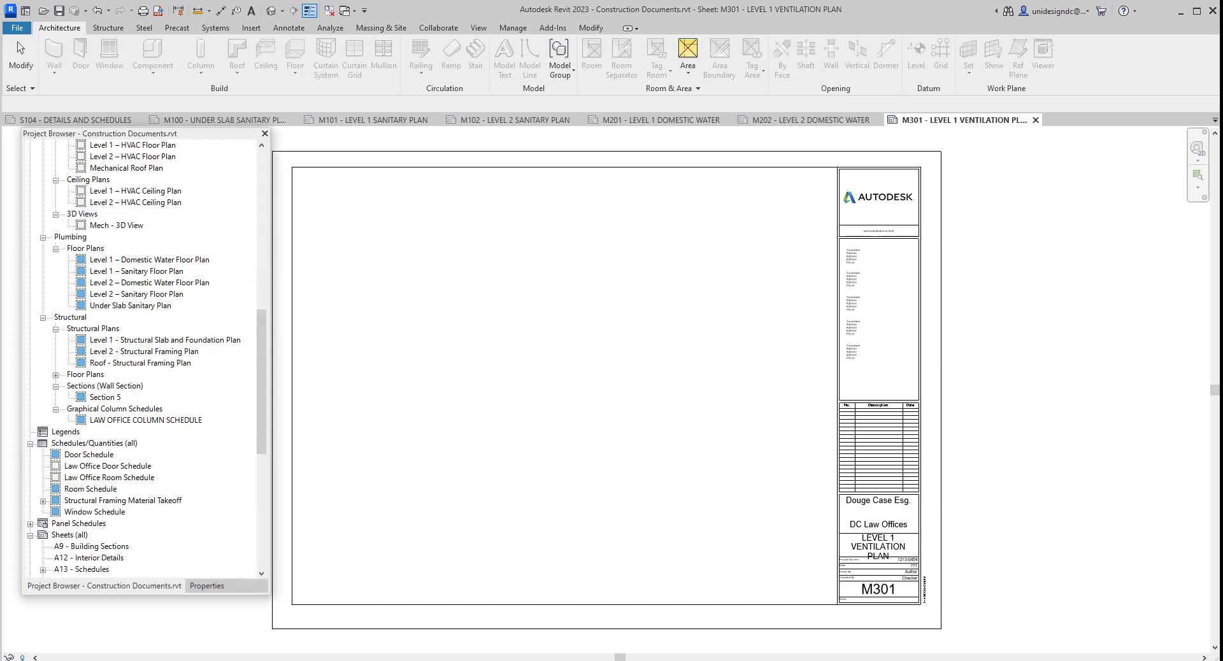
pyautogui.moveTo(262, 357); pyautogui.dragTo(262, 337)
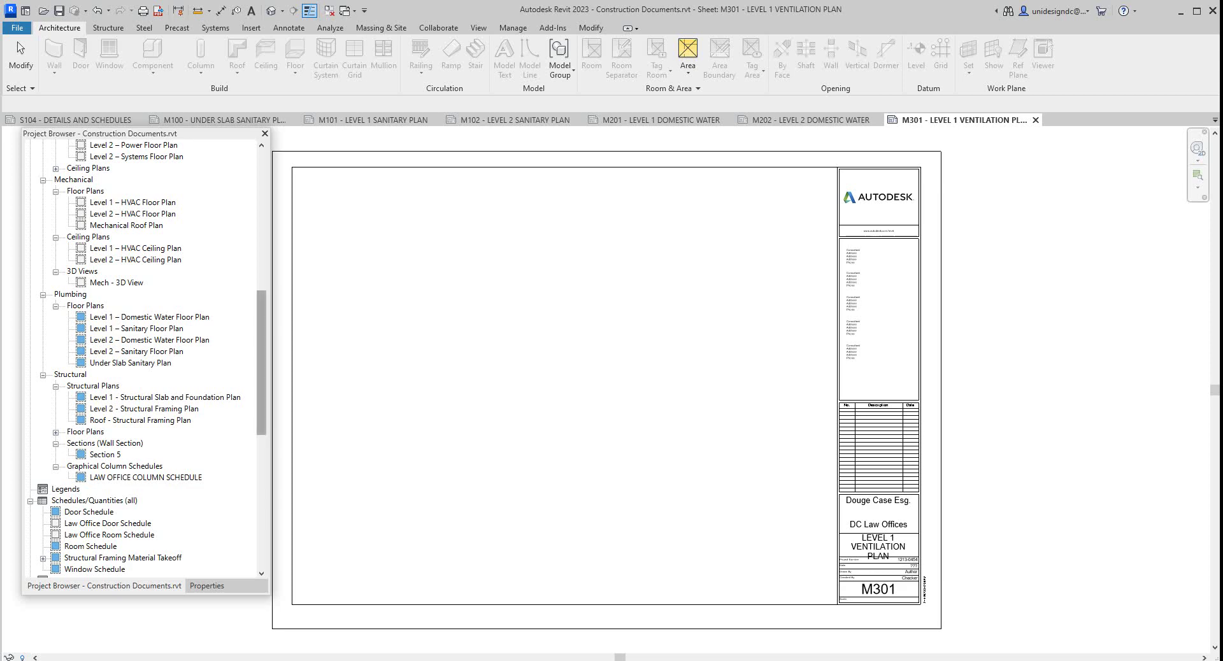
pyautogui.moveTo(262, 353); pyautogui.dragTo(262, 337)
pyautogui.scroll(-1, 462, 357)
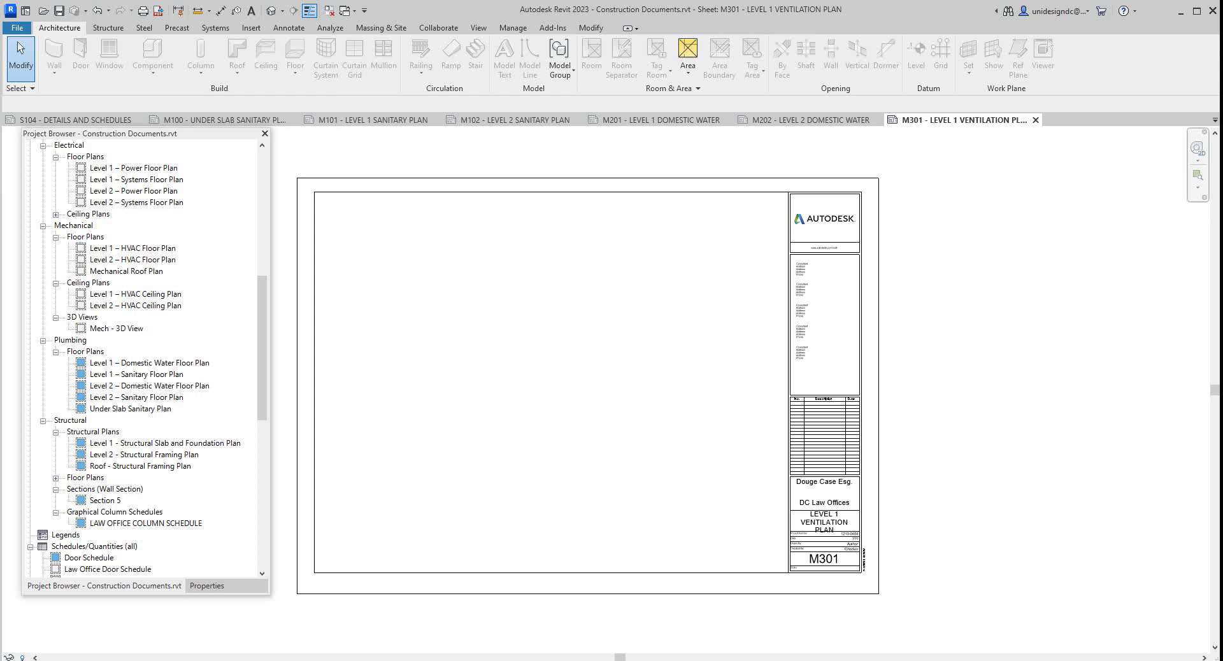
pyautogui.scroll(-3, 323, 323)
pyautogui.scroll(4, 352, 329)
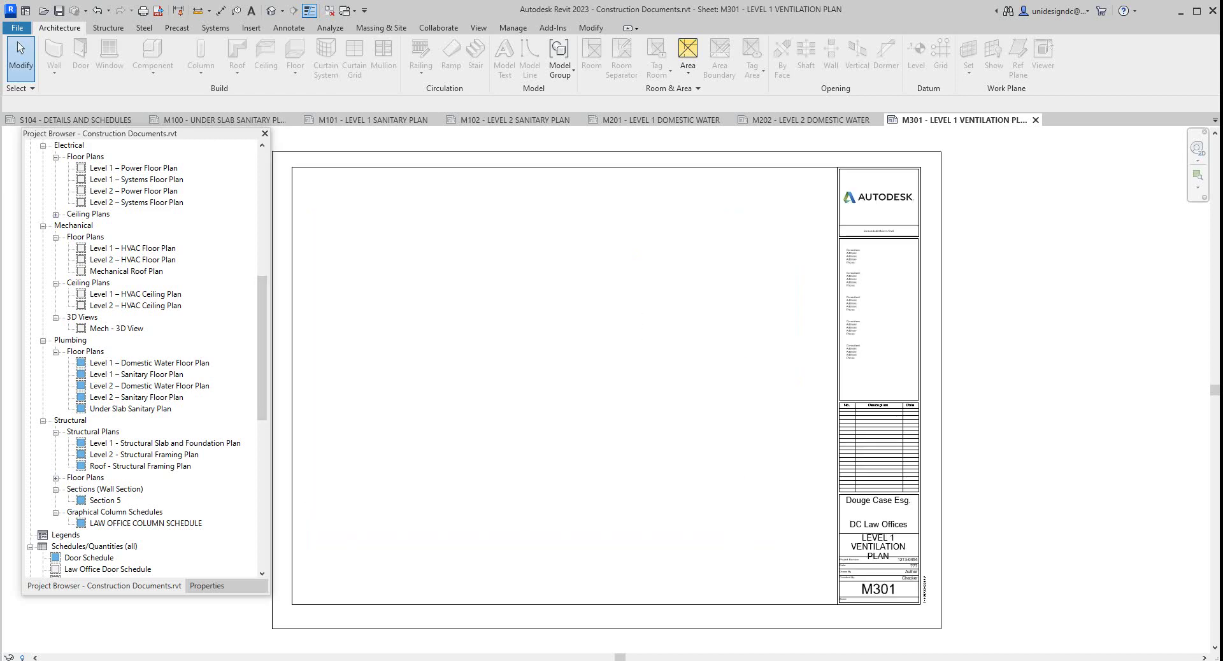